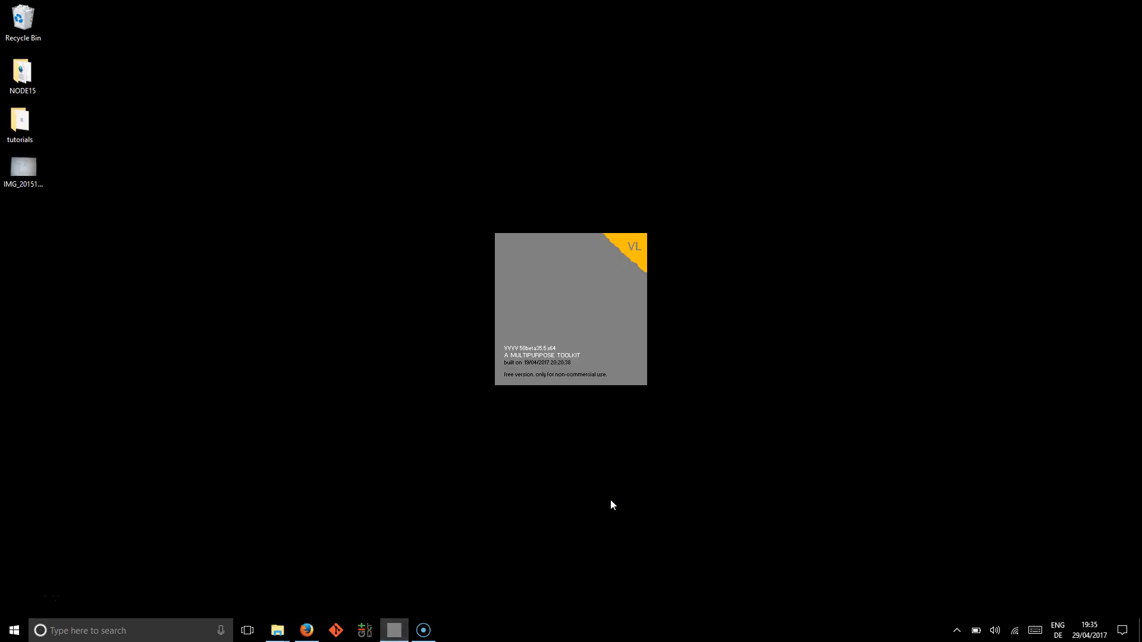
- Glance at the vvvv blog in the browser, minimize it and activate the empty 0.v4p patch
left_click(307, 631)
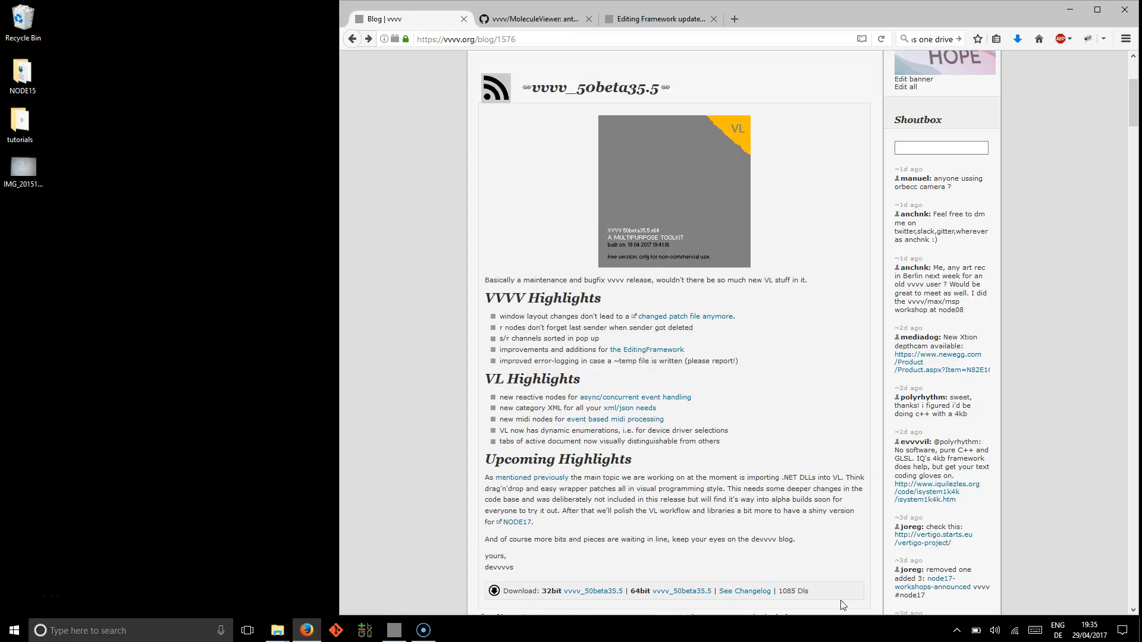
left_click(1070, 9)
left_click(500, 311)
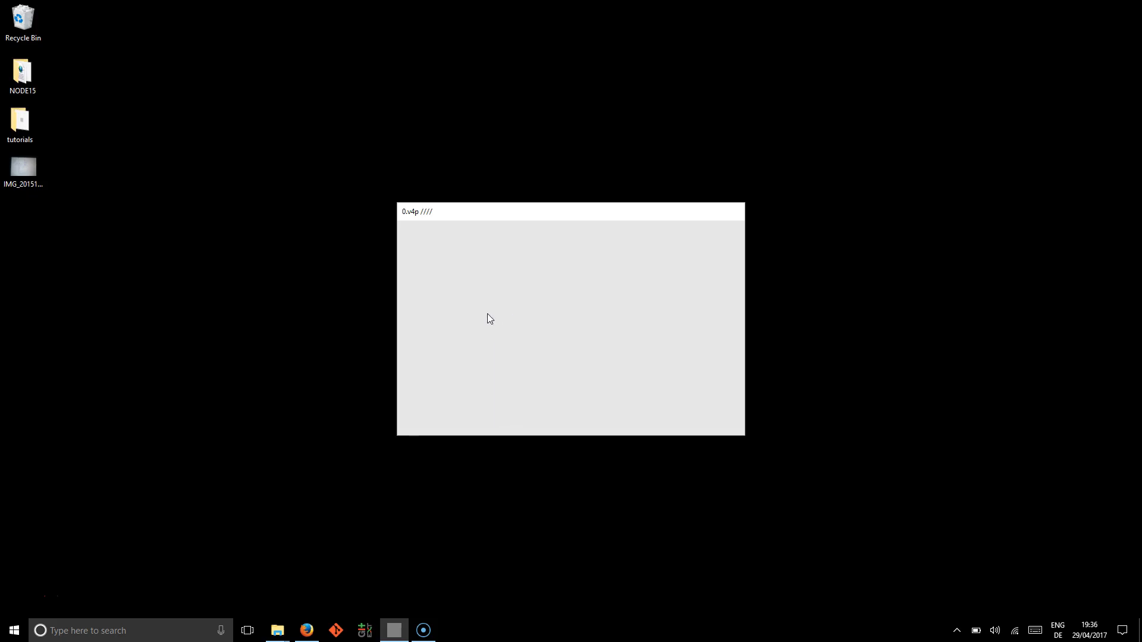
- Load the Molecule Viewer demo patch _Viewer.v4p and check its repository page in the browser
key("ctrl+o")
double_click(583, 280)
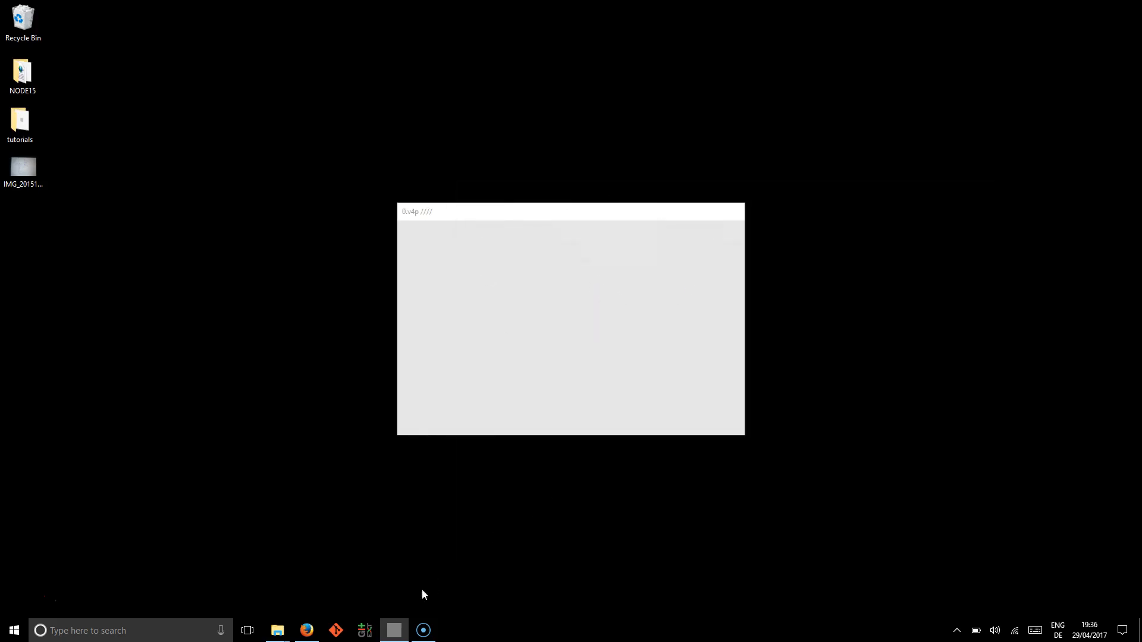
left_click(307, 630)
left_click(533, 19)
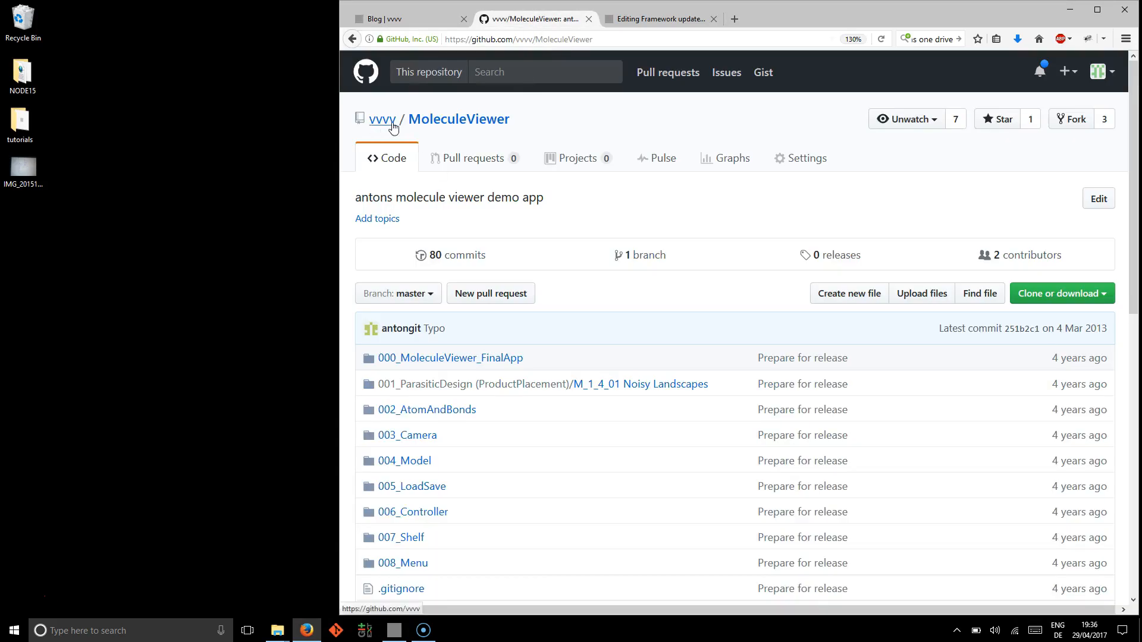
left_click(1072, 11)
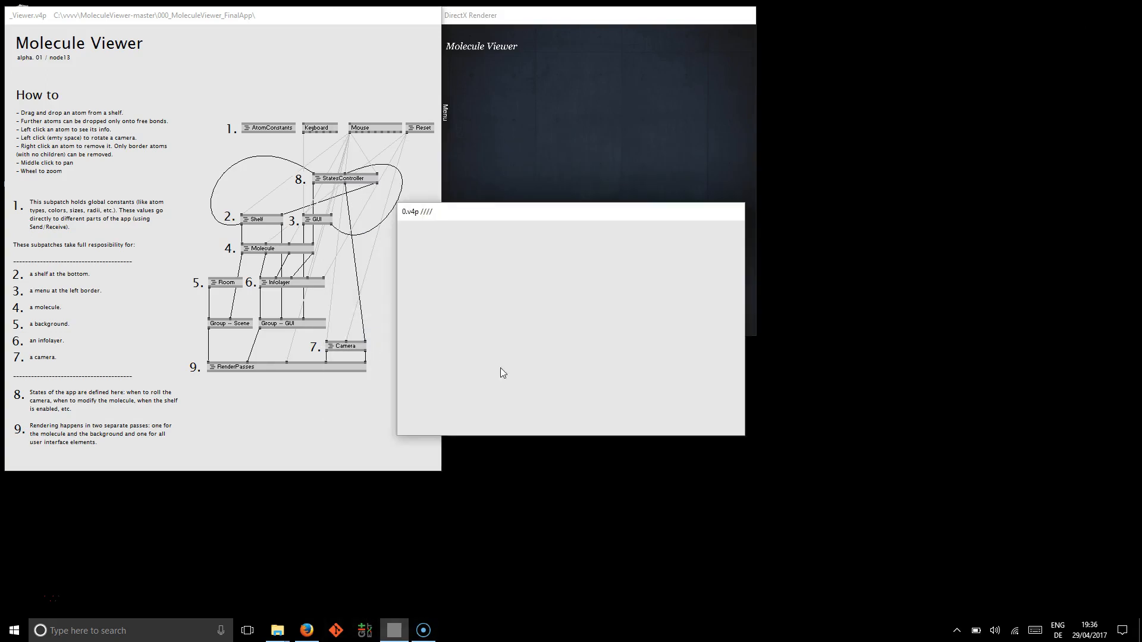
- Build a small molecule from carbon, boron, beryllium and hydrogen atoms in the renderer and orbit it
left_click_drag(579, 305, 586, 175)
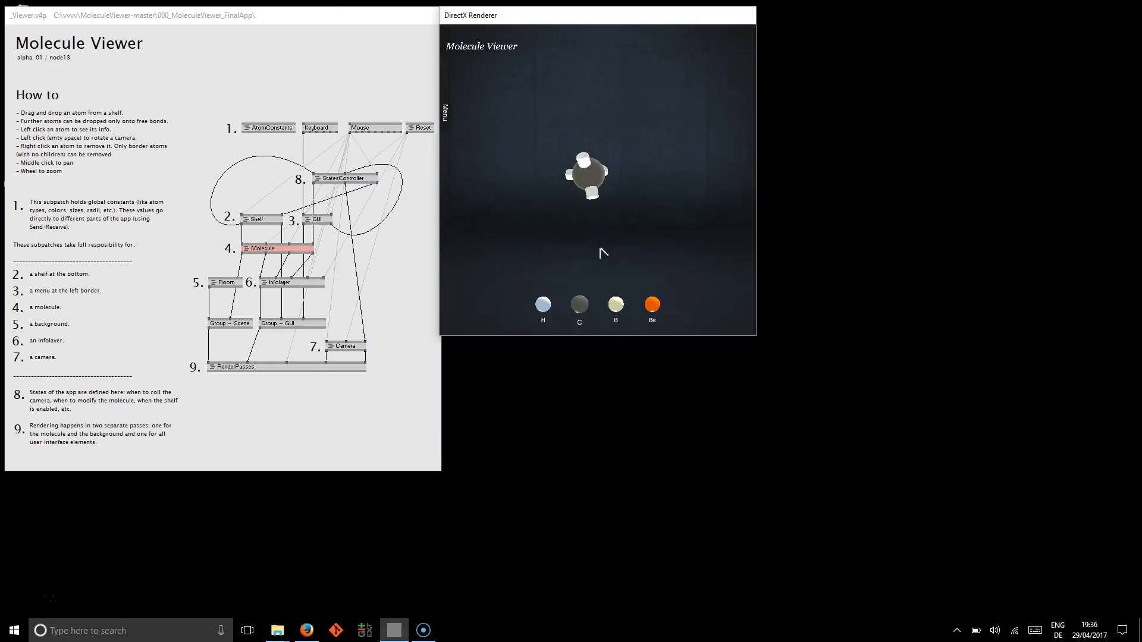
left_click_drag(616, 304, 595, 189)
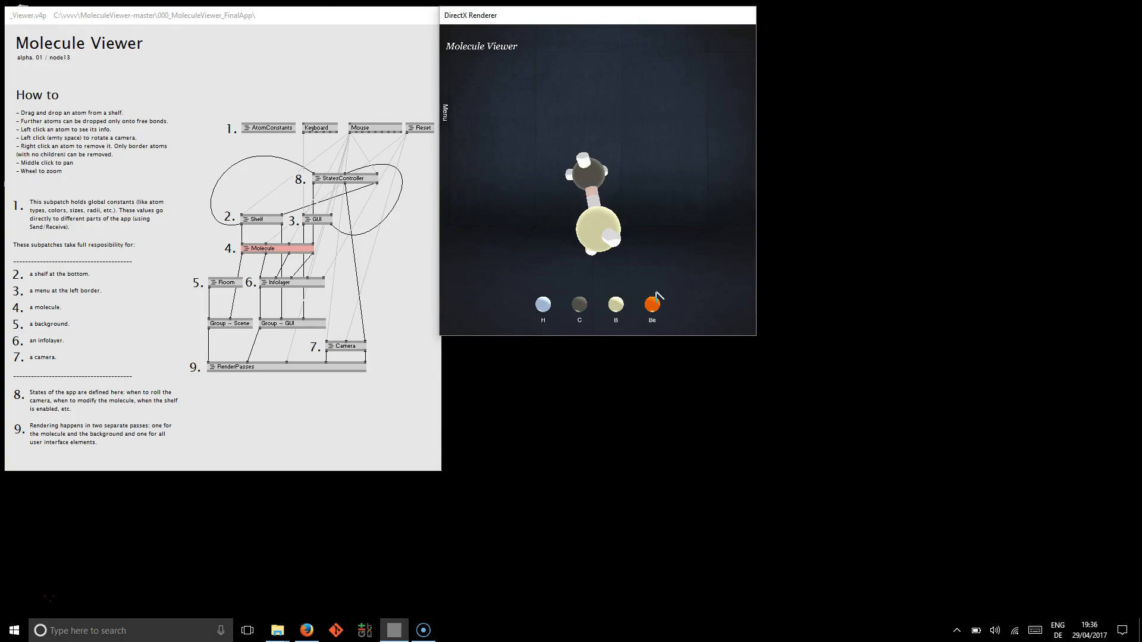
left_click_drag(655, 301, 616, 233)
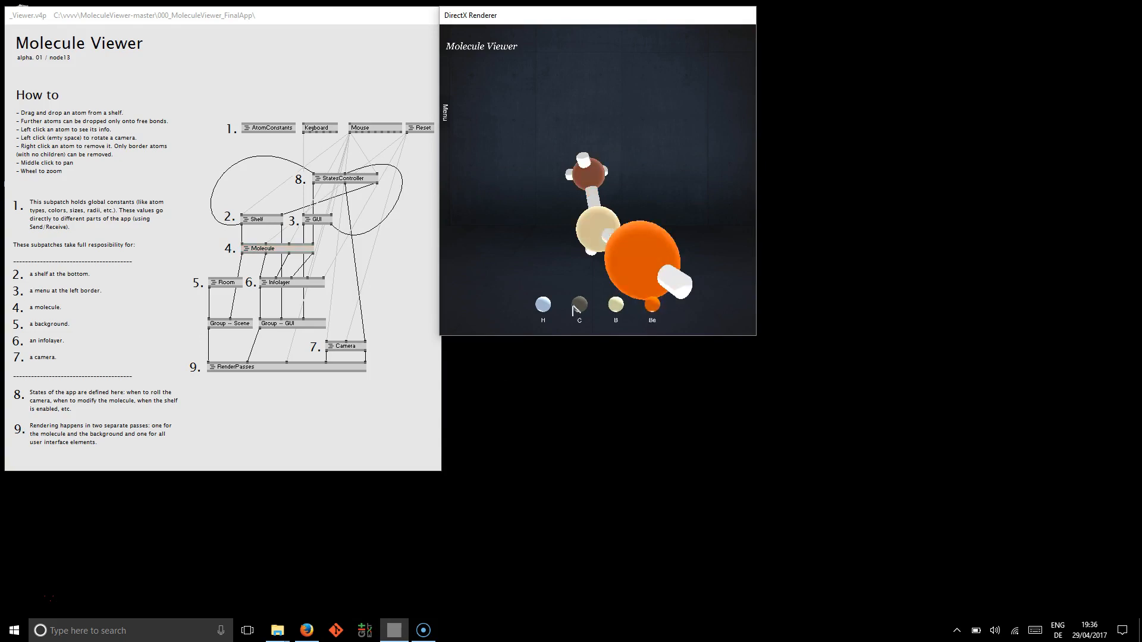
left_click_drag(542, 304, 607, 169)
left_click_drag(652, 212, 497, 217)
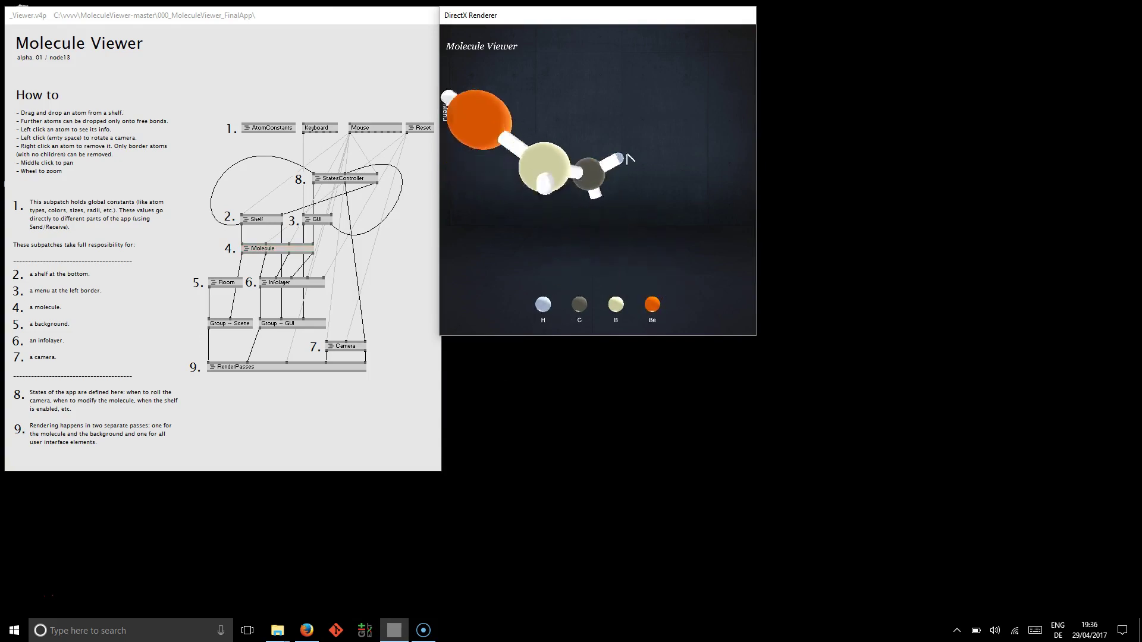
left_click(386, 249)
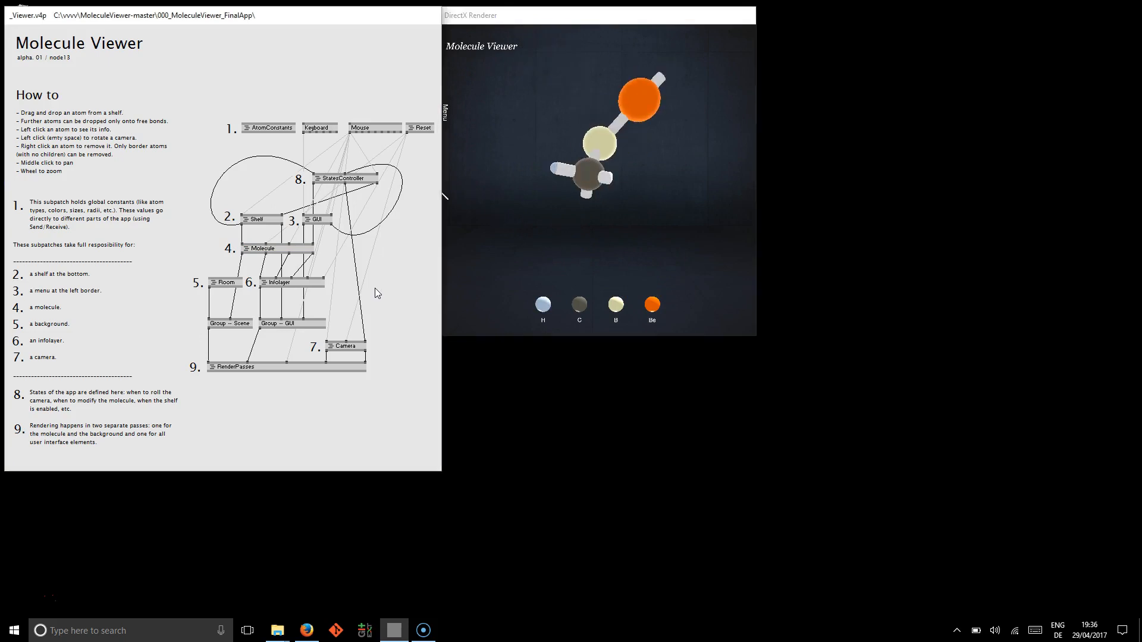
right_click(313, 285)
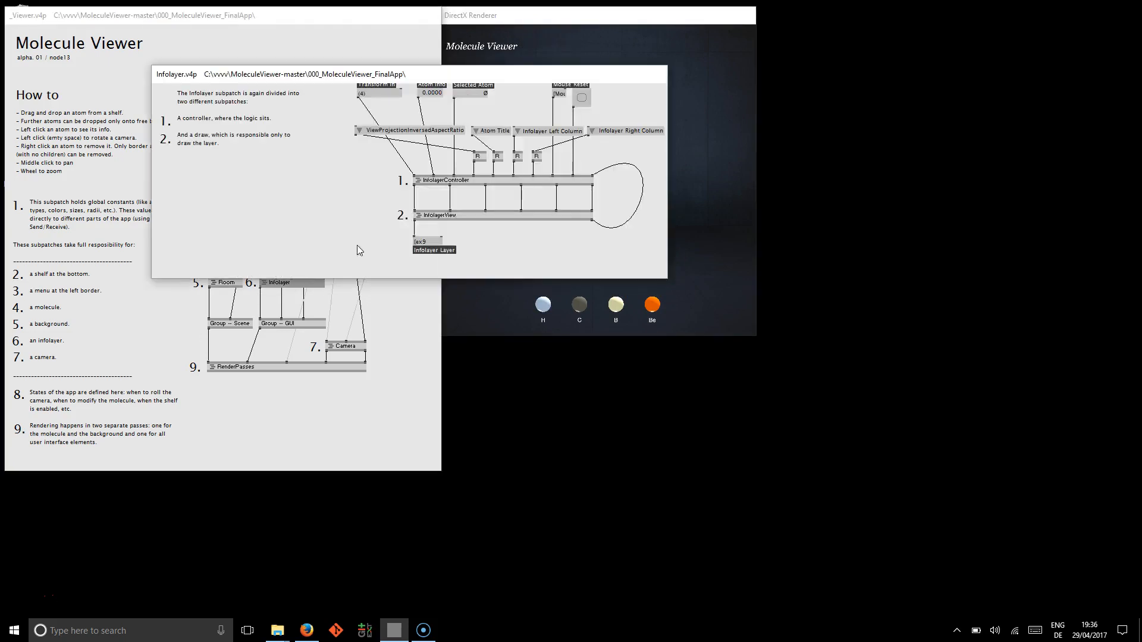
right_click(470, 181)
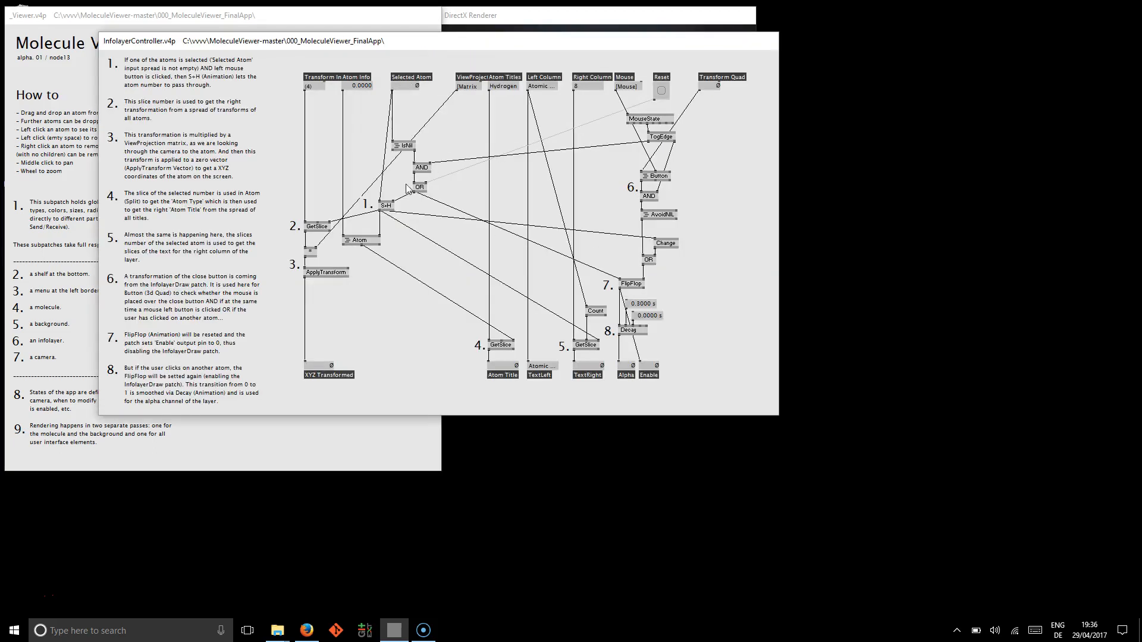
right_click(381, 242)
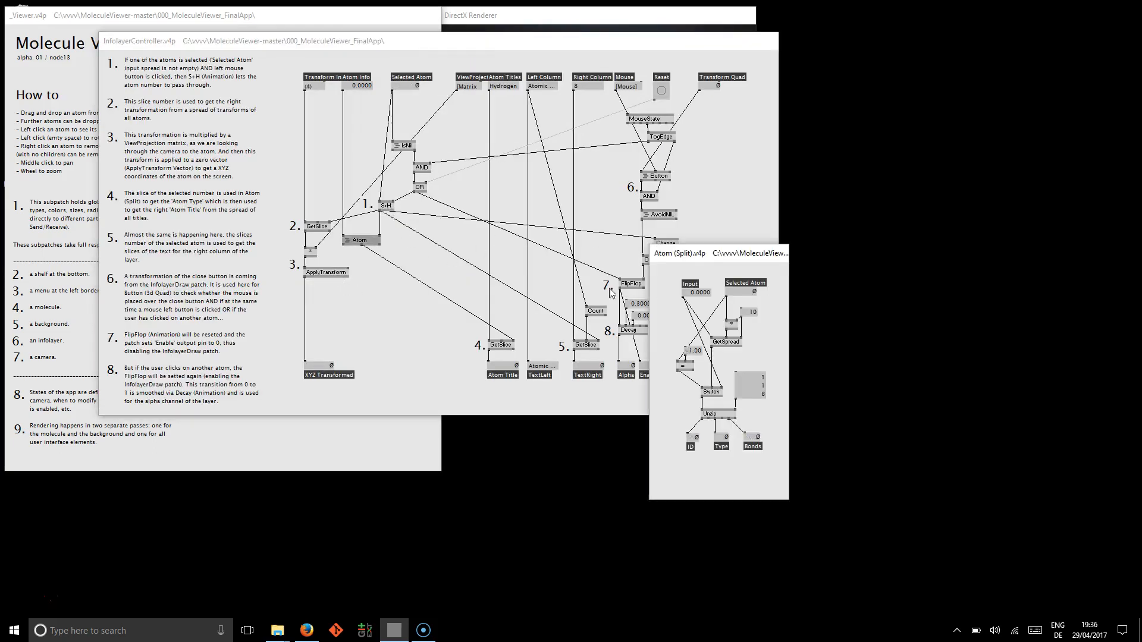
right_click(666, 294)
right_click(505, 191)
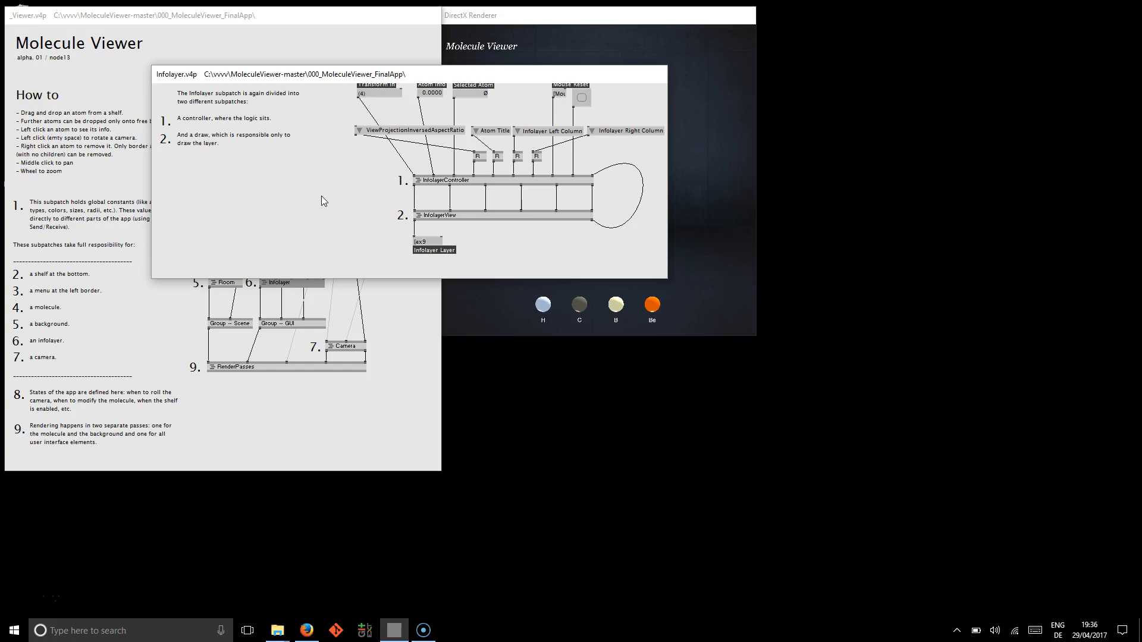
right_click(465, 214)
left_click_drag(251, 35, 572, 85)
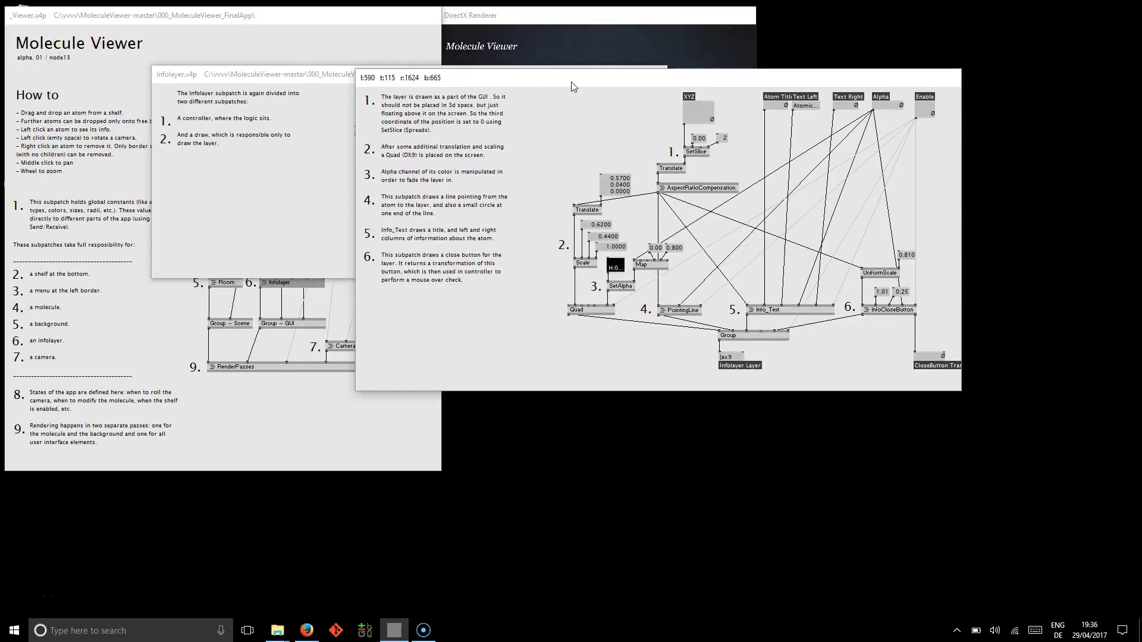
left_click(239, 172)
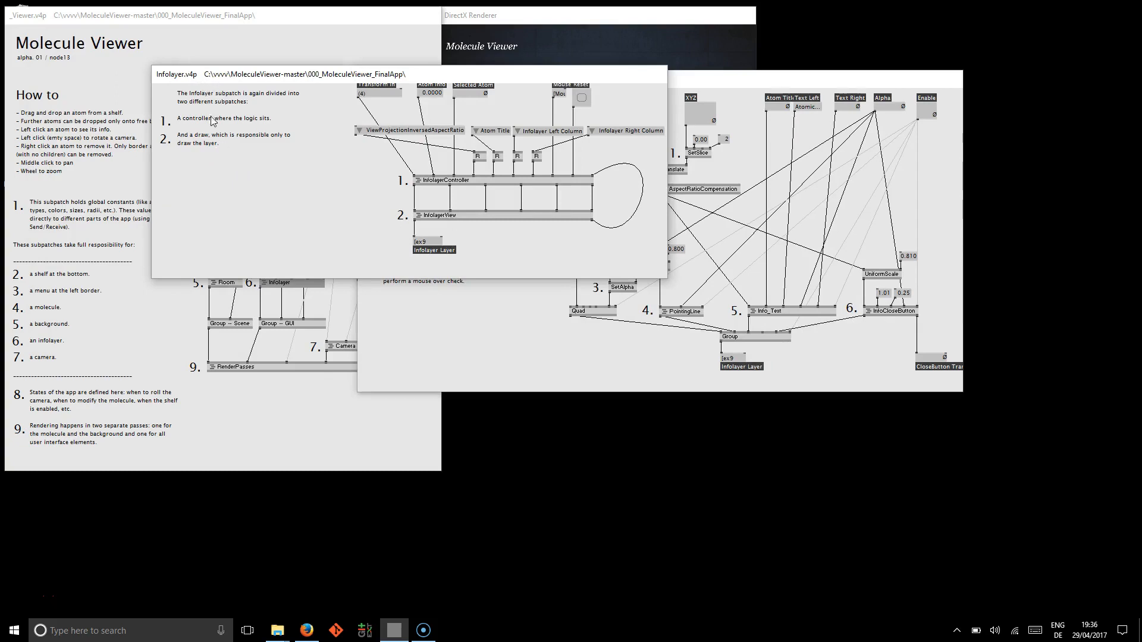
right_click(400, 322)
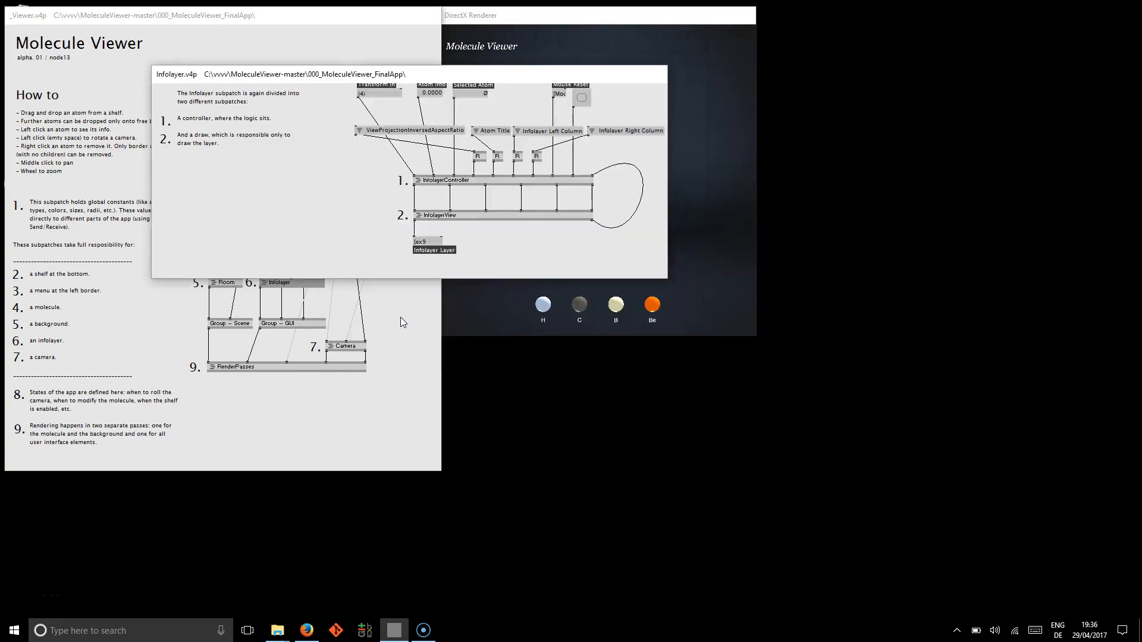
right_click(359, 227)
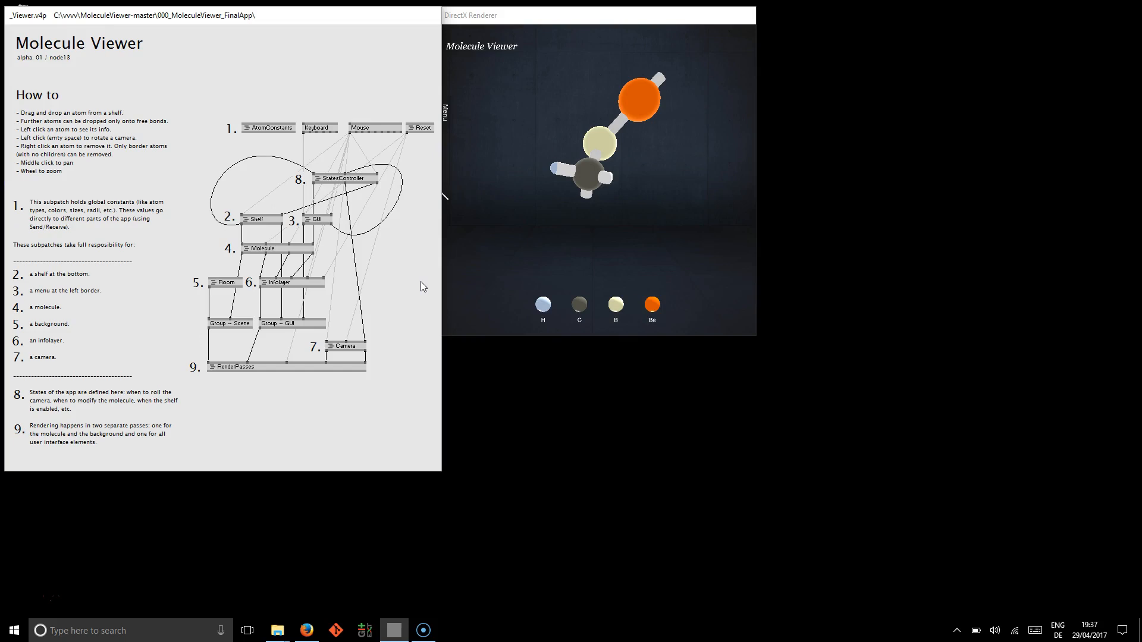
- Add two R receive nodes to the patch via the node browser
double_click(243, 403)
type("r")
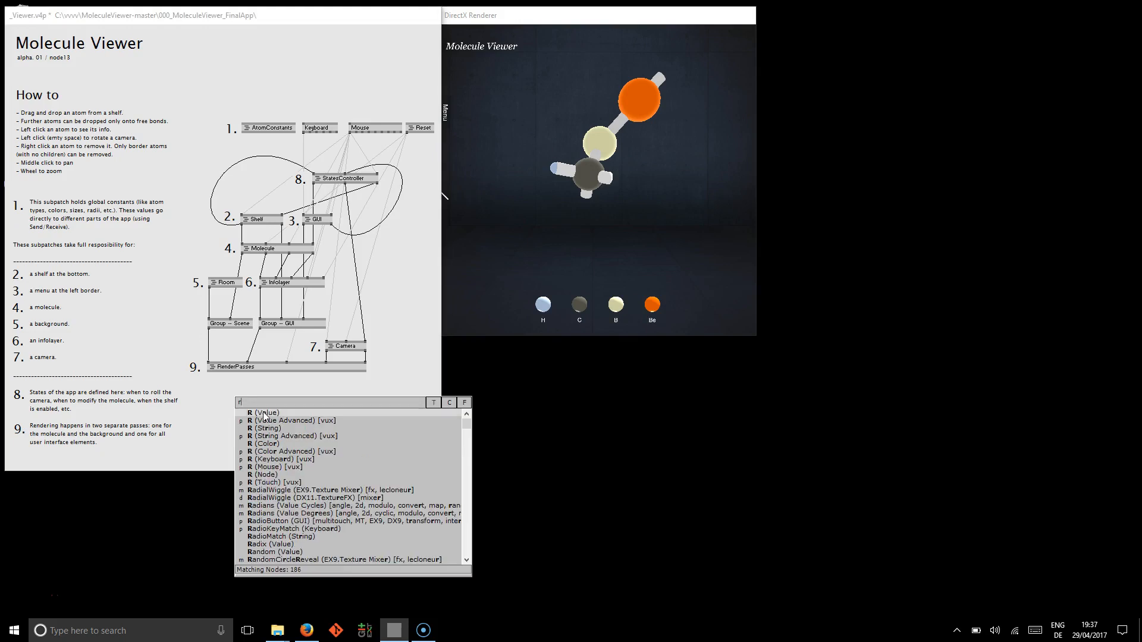
key("Return")
double_click(284, 402)
type("r")
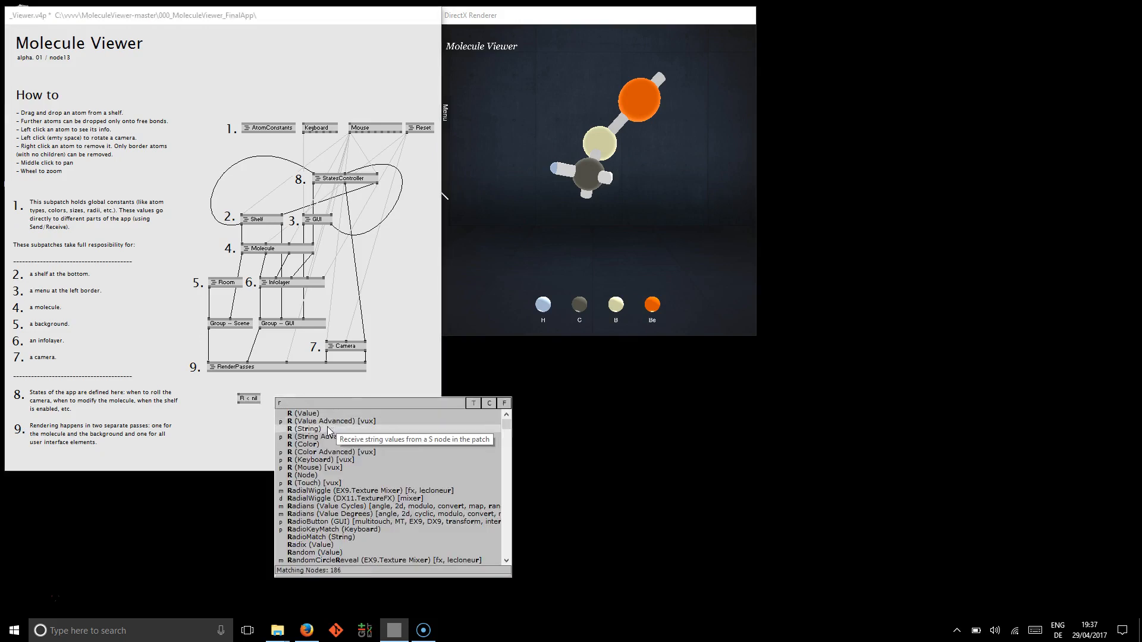
key("Return")
- Inspect the channel lists of both R nodes, pick a channel for the left one and select both nodes
right_click(279, 399)
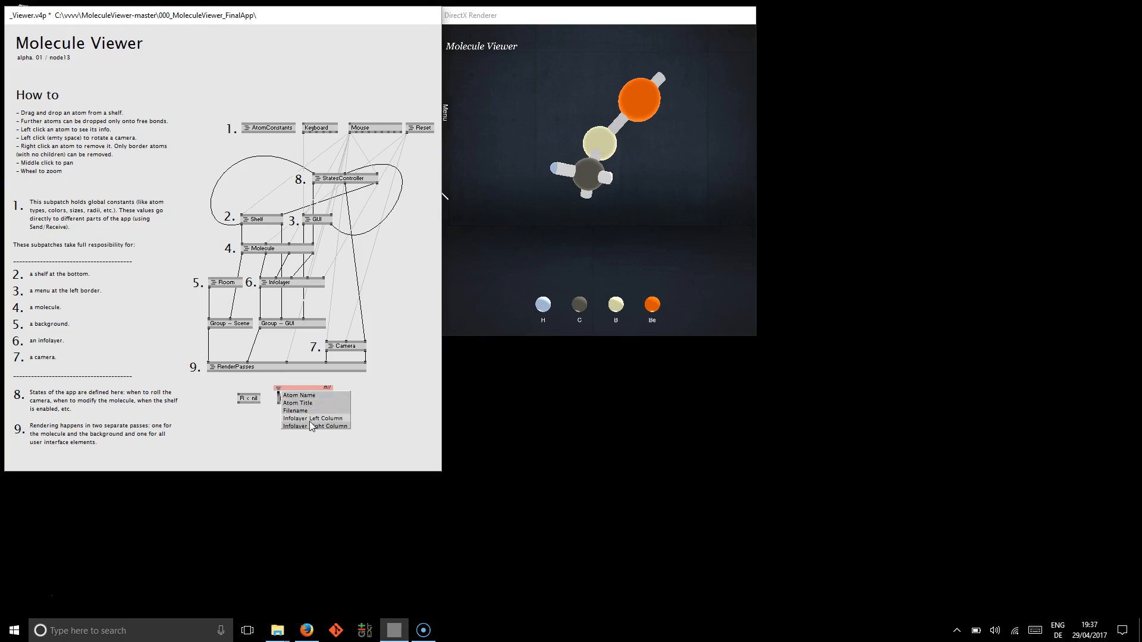
left_click(264, 418)
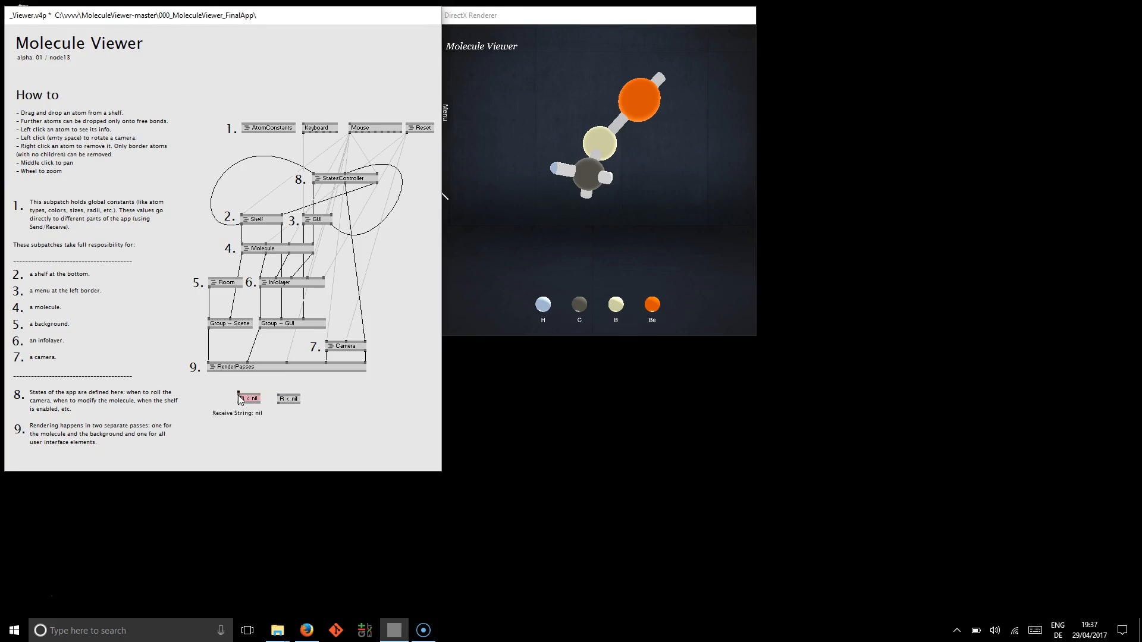
right_click(239, 398)
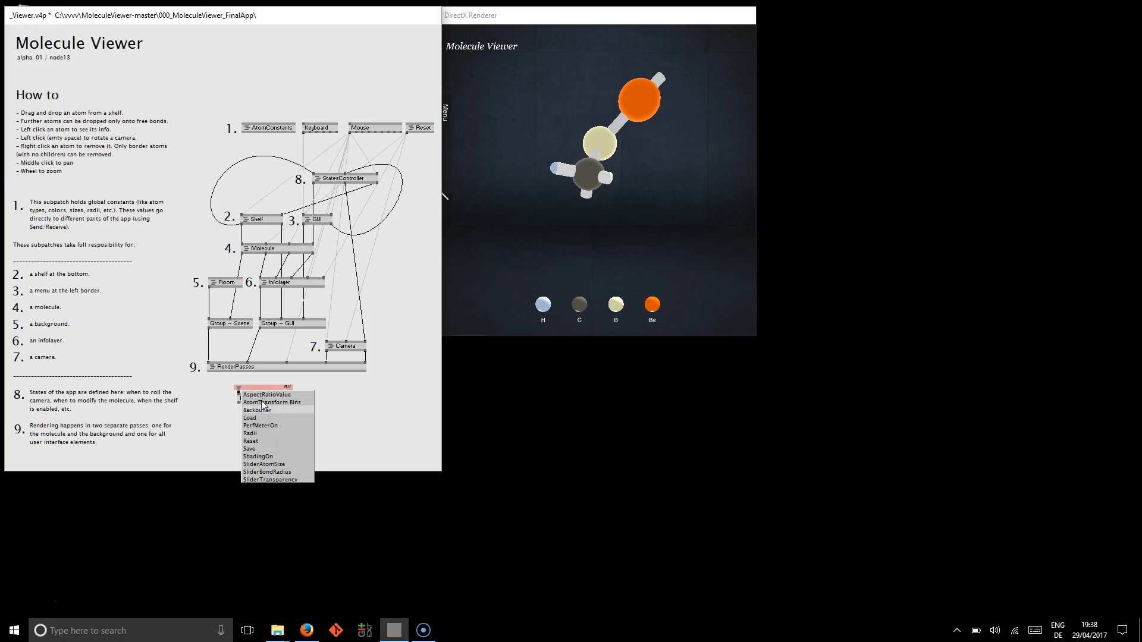
left_click(272, 479)
left_click_drag(331, 421, 227, 393)
key("Delete")
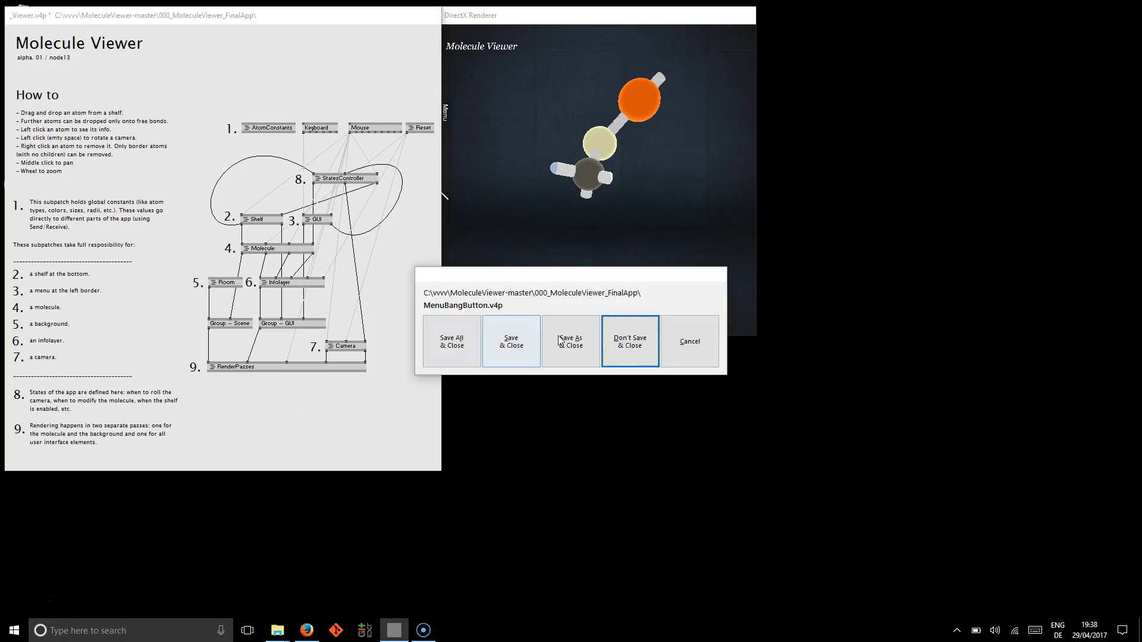
left_click(625, 338)
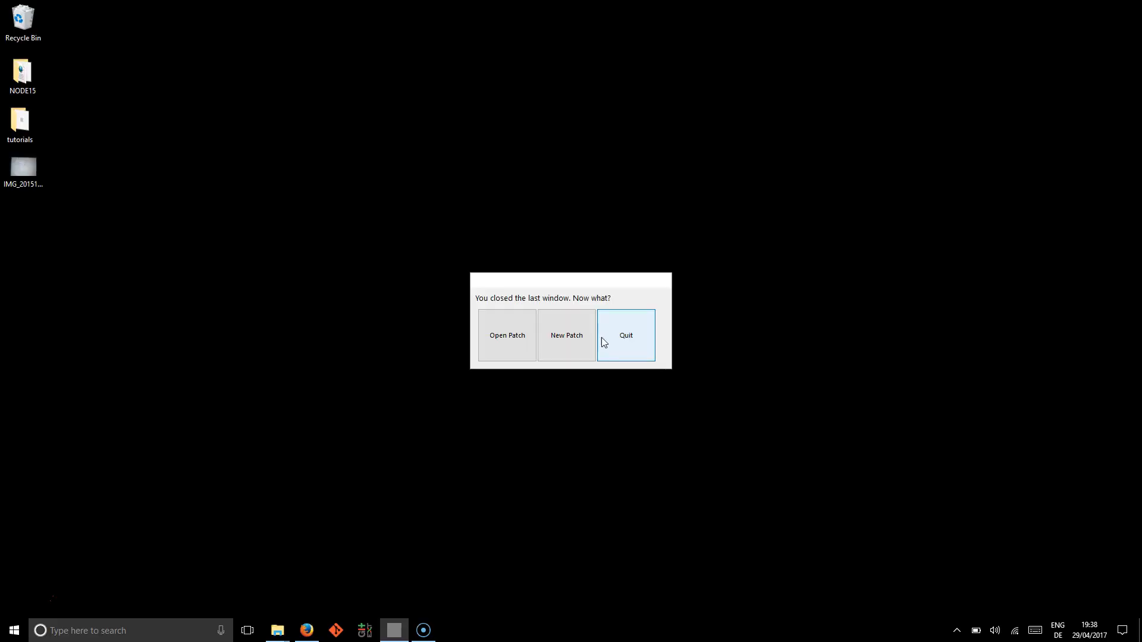
left_click(560, 343)
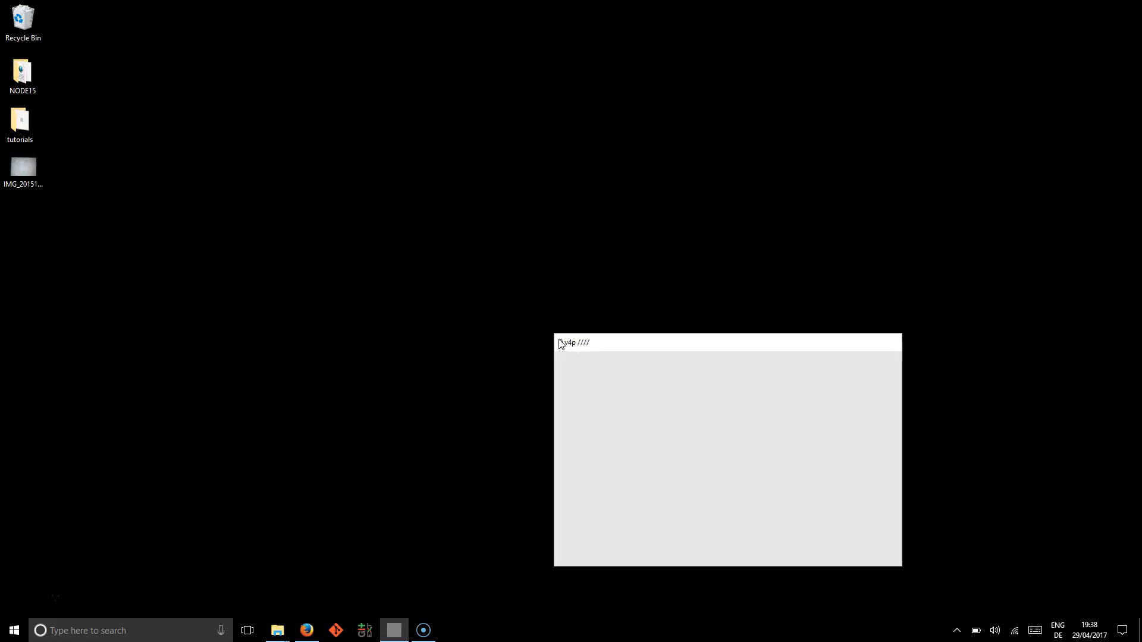
double_click(510, 298)
type("hht")
type("t")
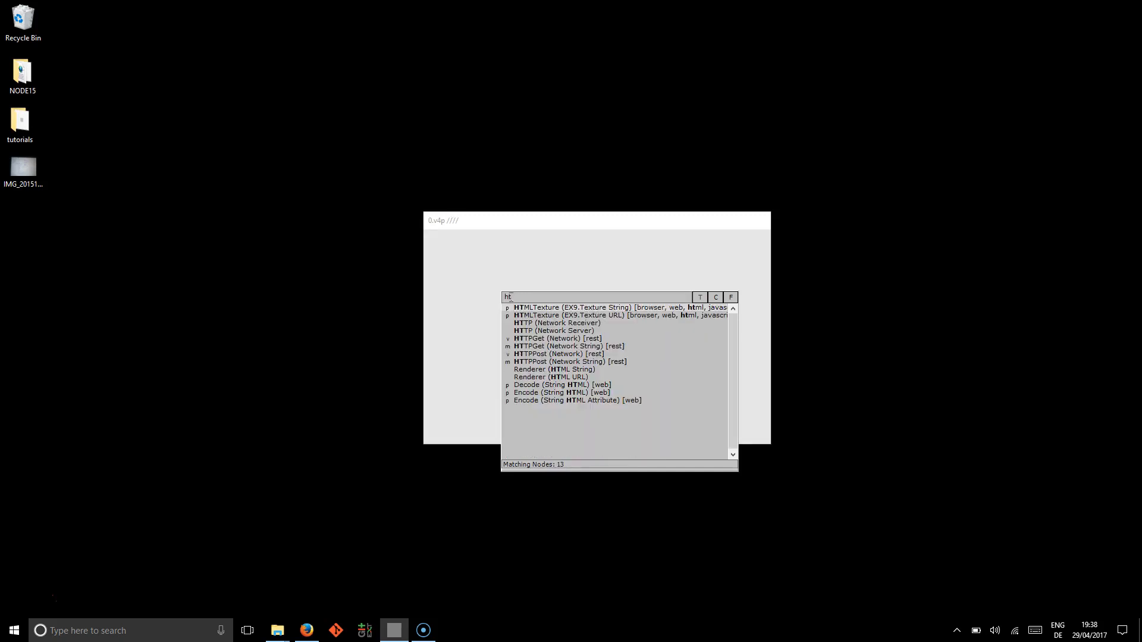
type("tp")
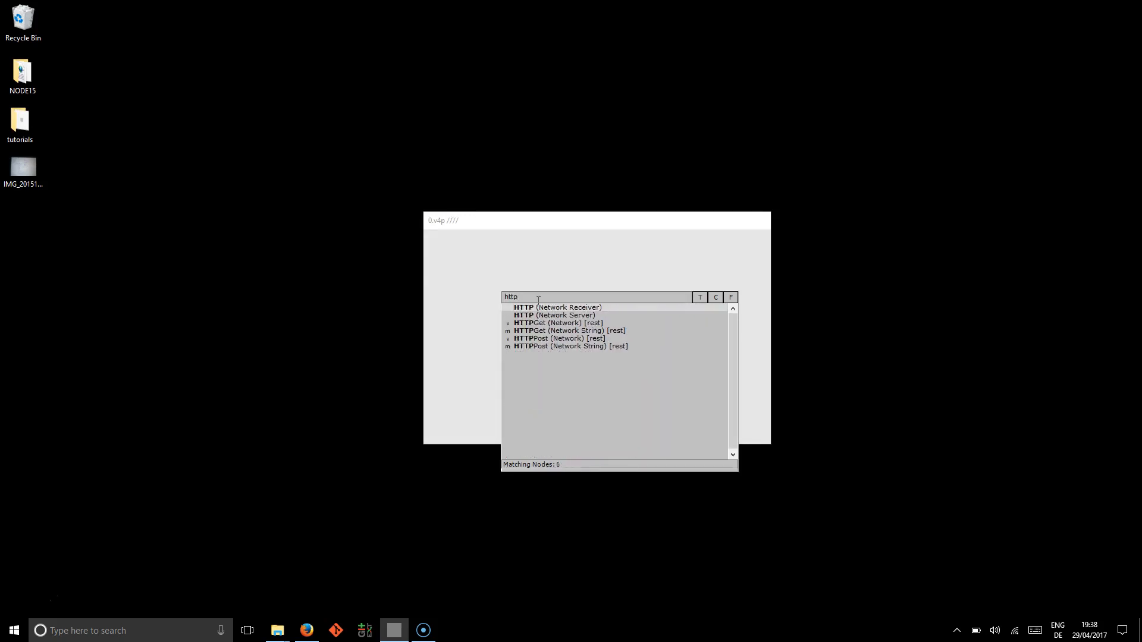
mouse_move(564, 331)
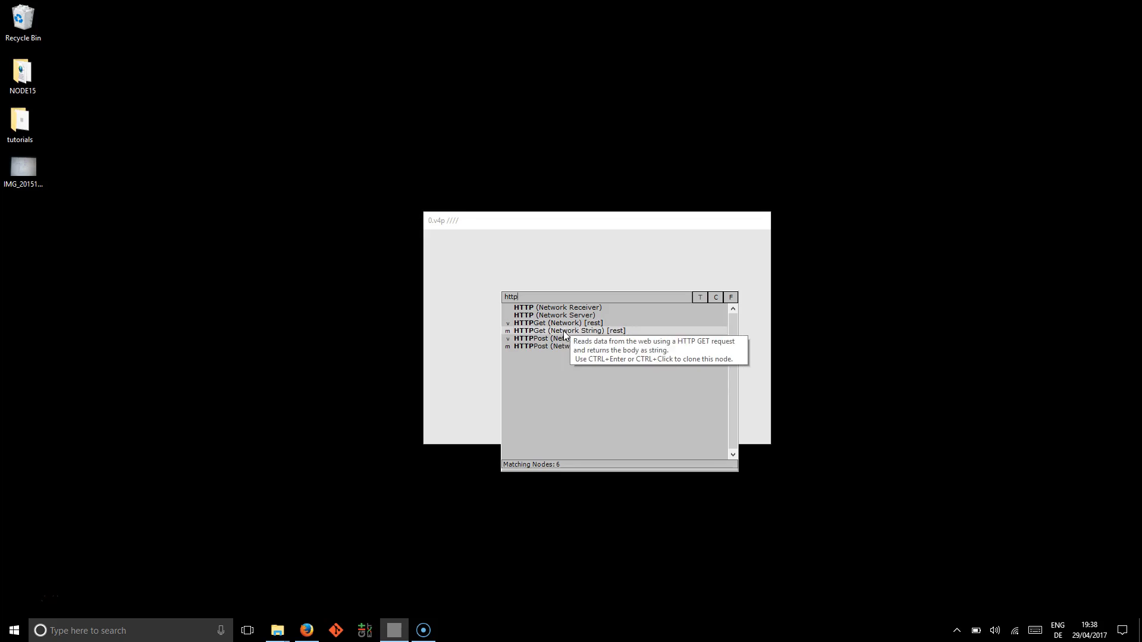
key("BackSpace")
key("BackSpace")
key("BackSpace")
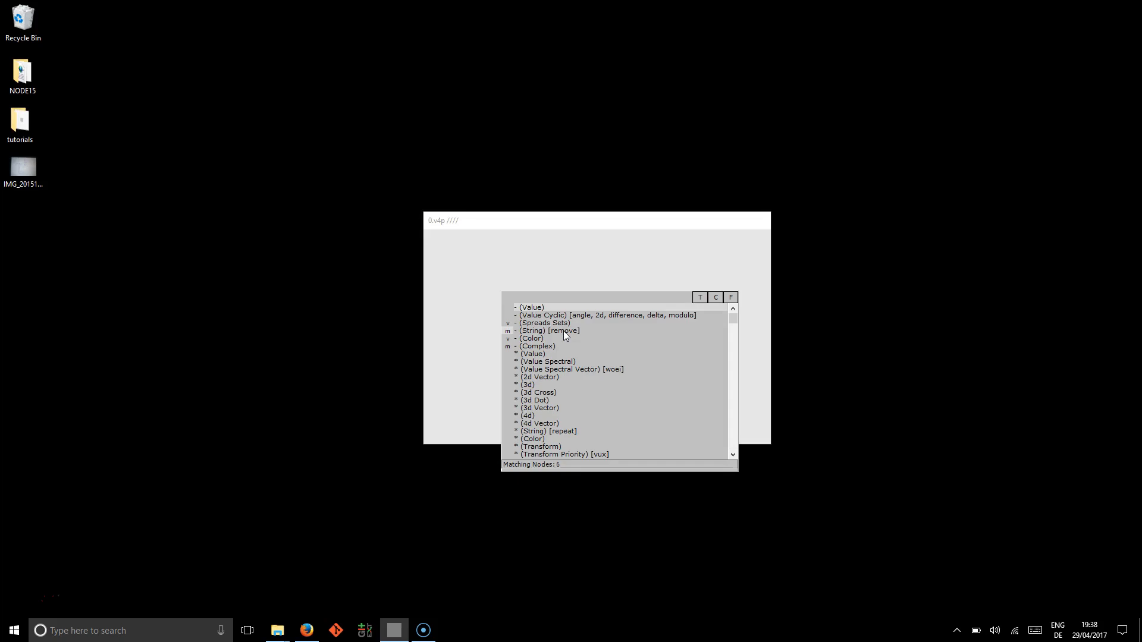
key("F1")
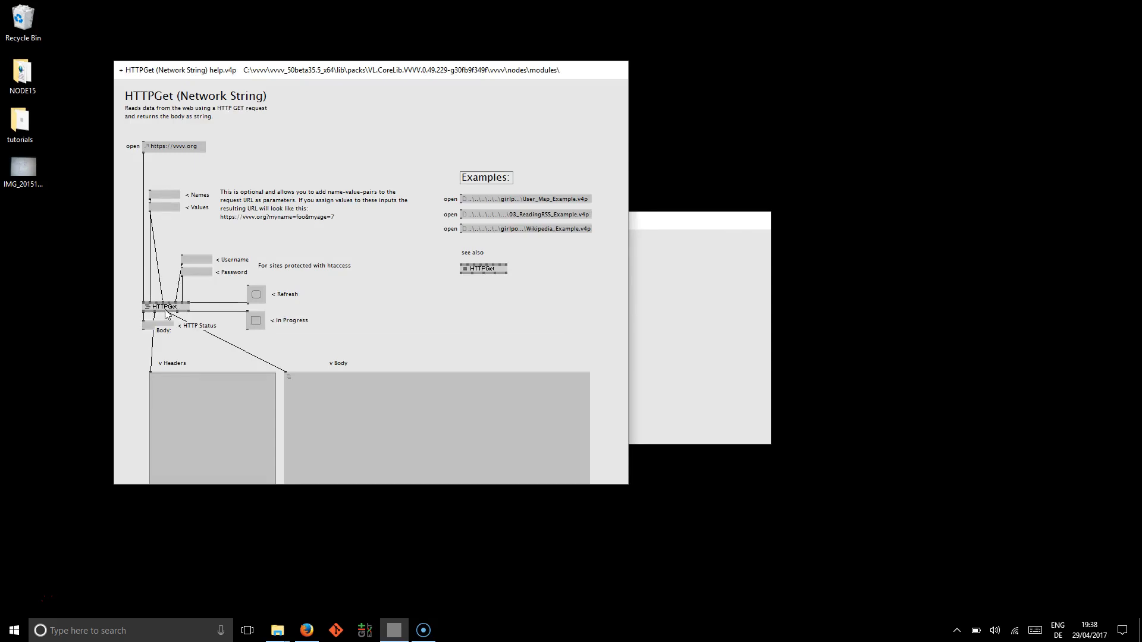
left_click(257, 296)
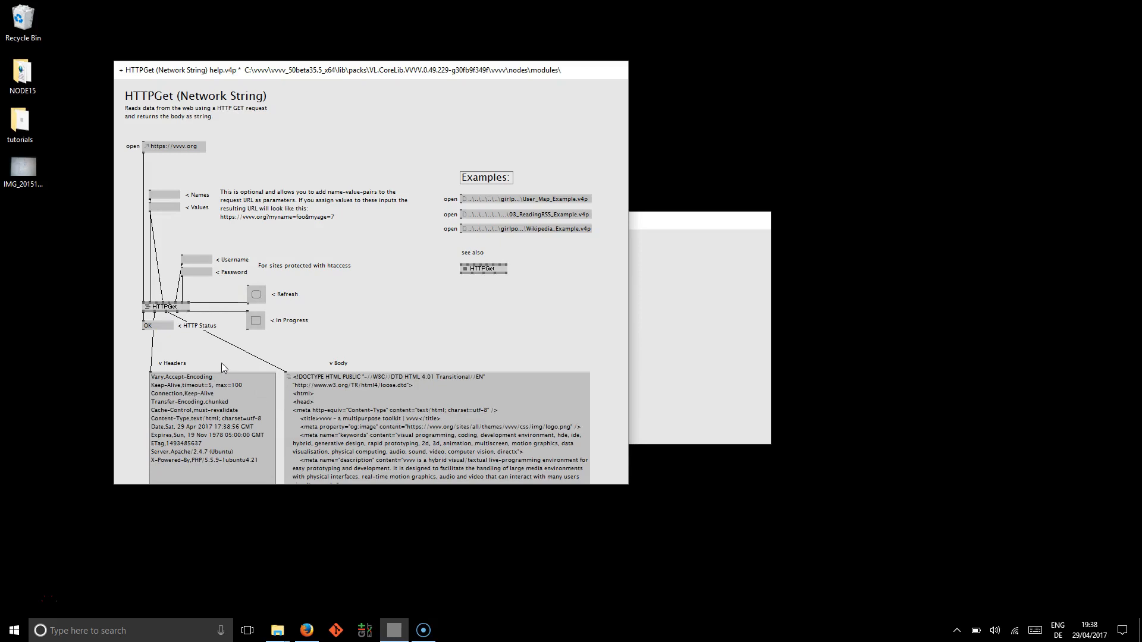
key("ctrl+w")
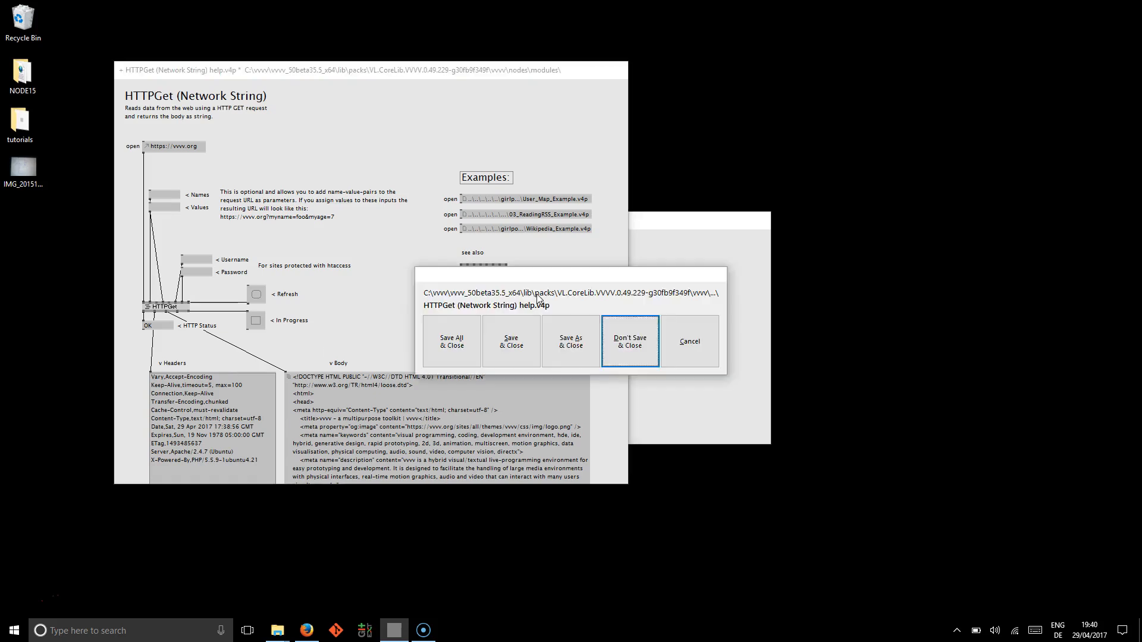
left_click(616, 336)
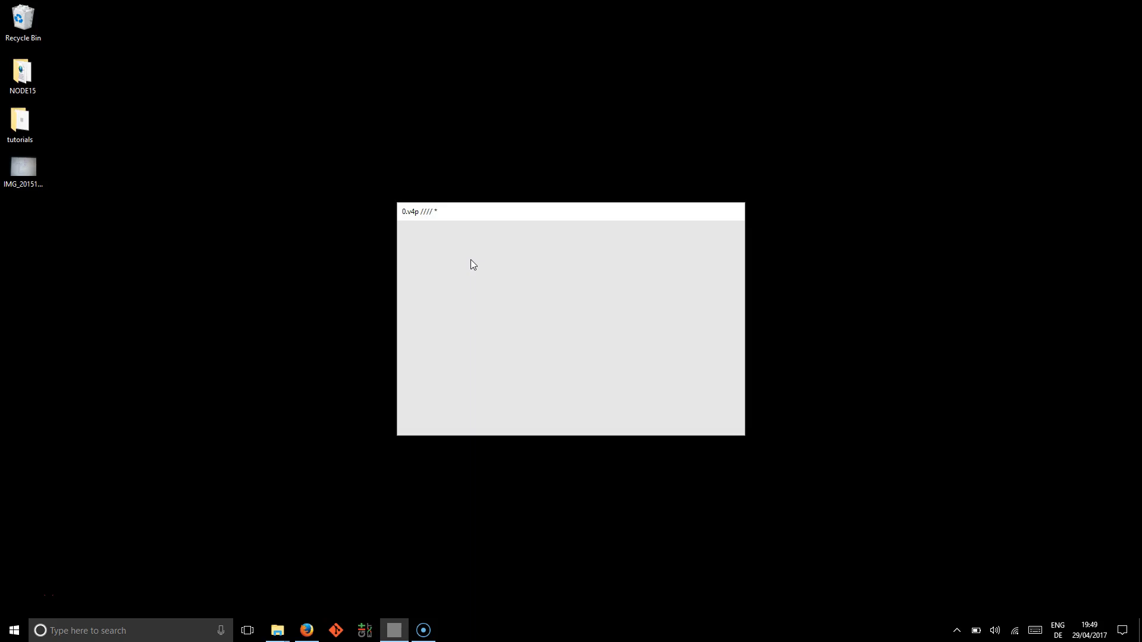
left_click(306, 630)
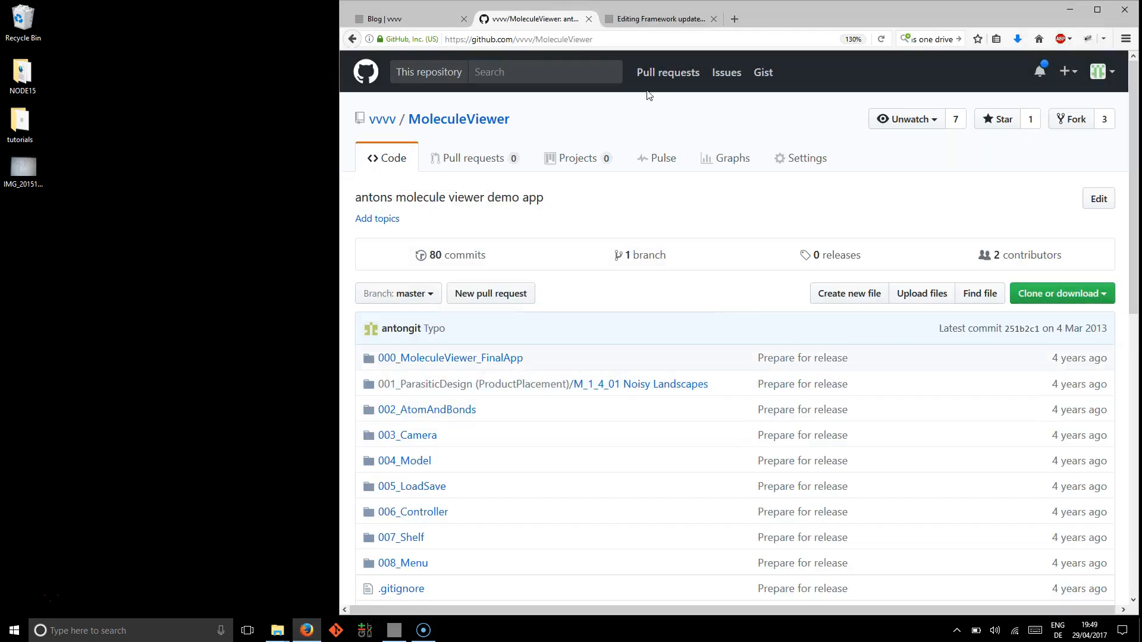
left_click(655, 13)
scroll(598, 239, "down", 2)
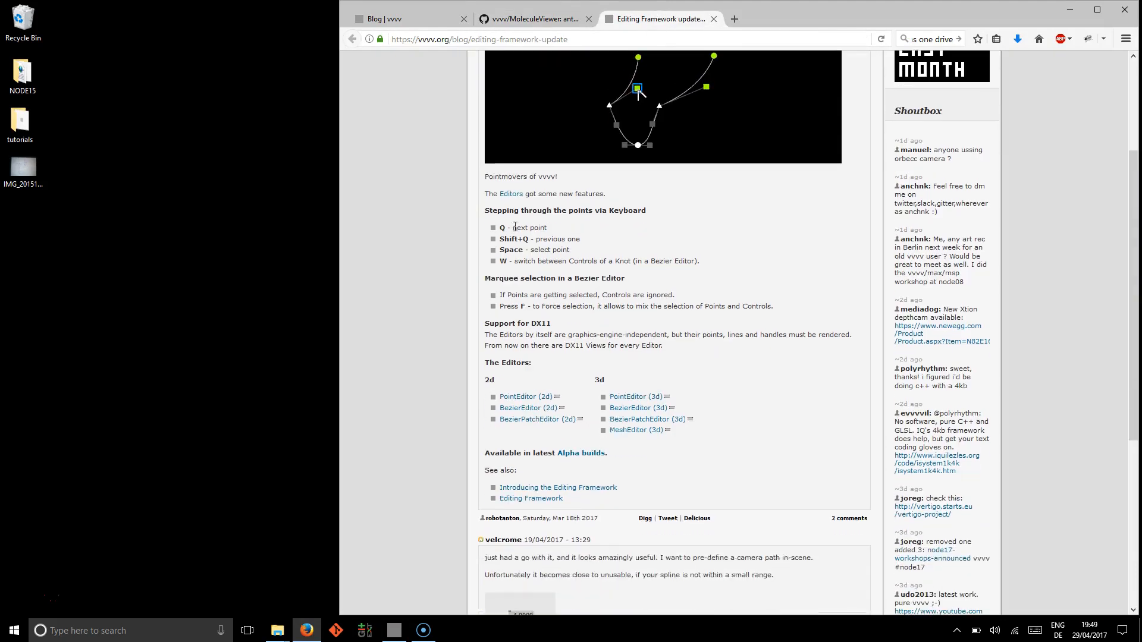
left_click(1070, 8)
- Add BezierEditor, BezierEditorView and Renderer nodes and arrange the enlarged Renderer window beside the patch
double_click(474, 255)
type("bezi")
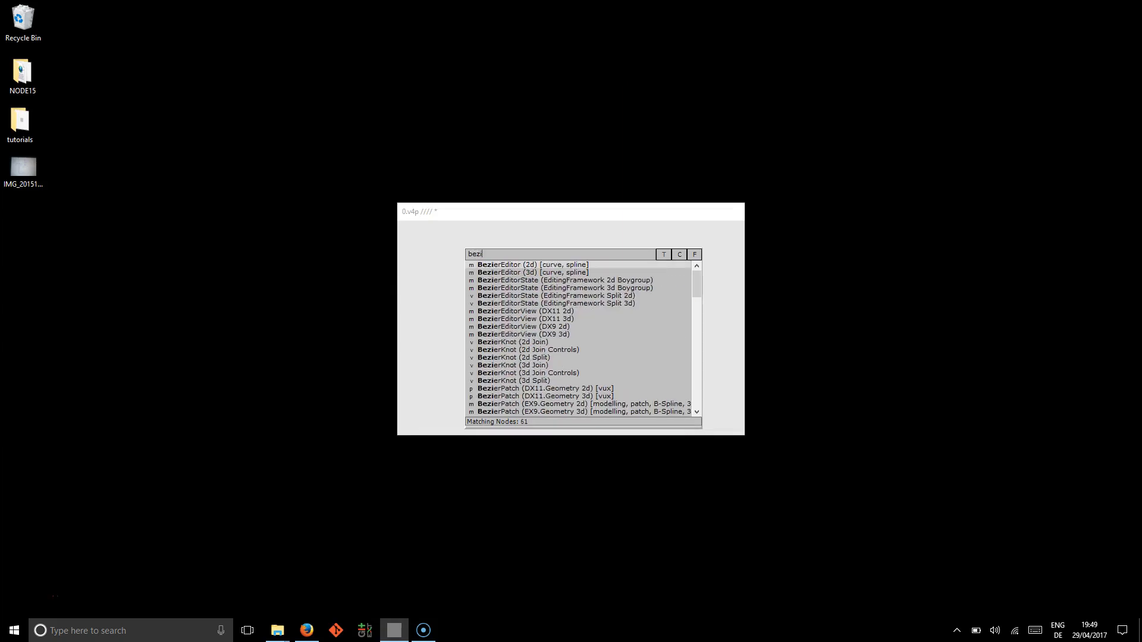
left_click(507, 264)
double_click(478, 310)
type("b")
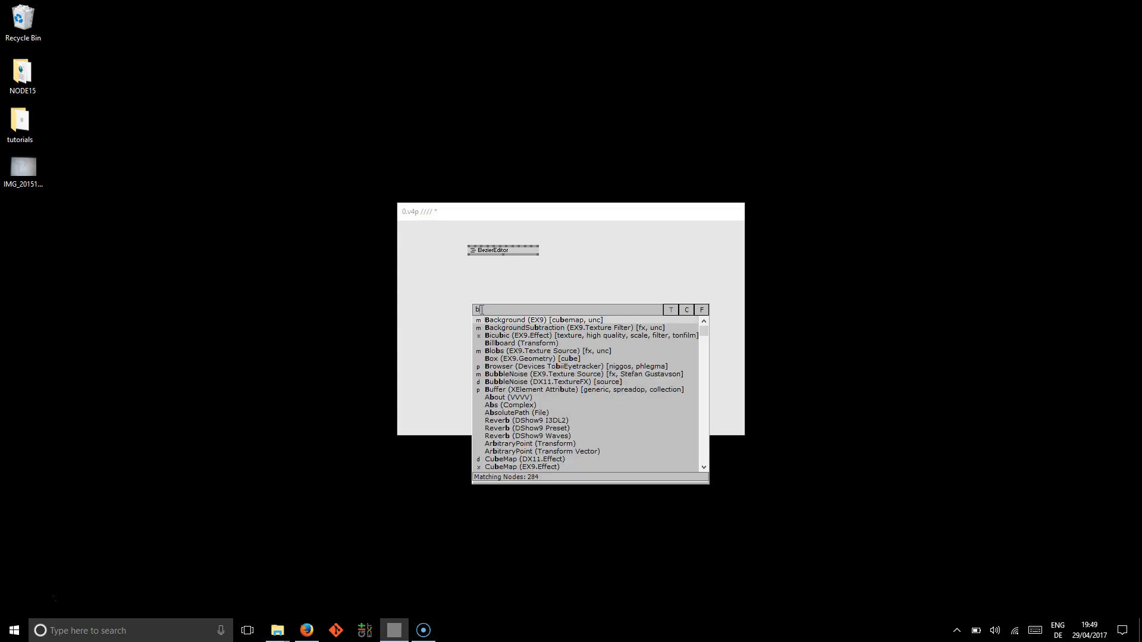
type("eziered")
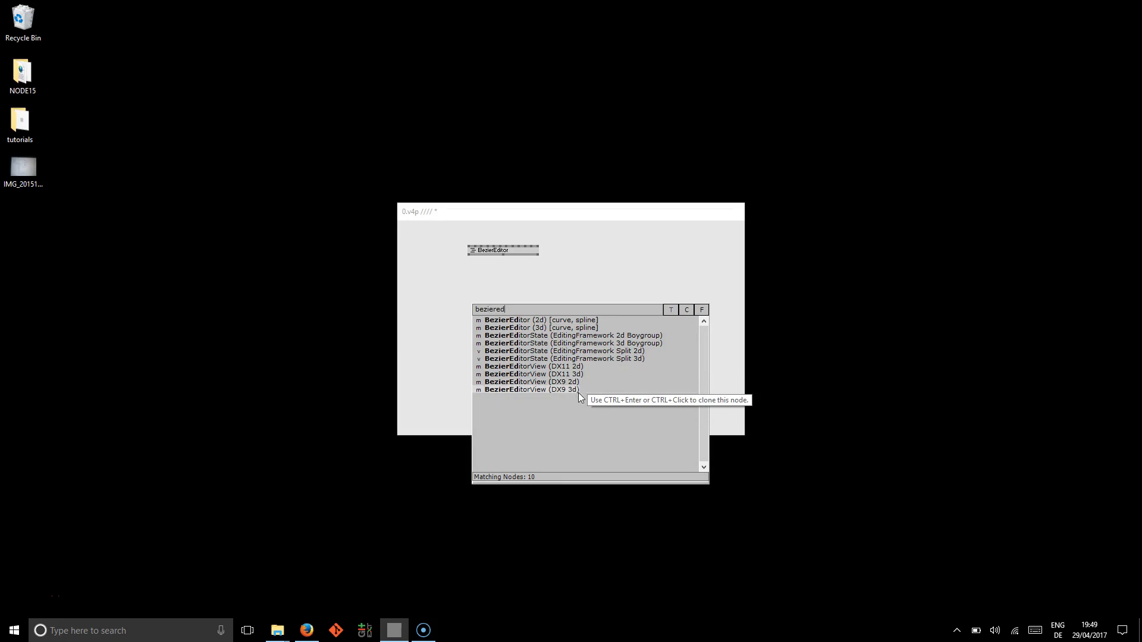
key("BackSpace")
key("BackSpace")
key("BackSpace")
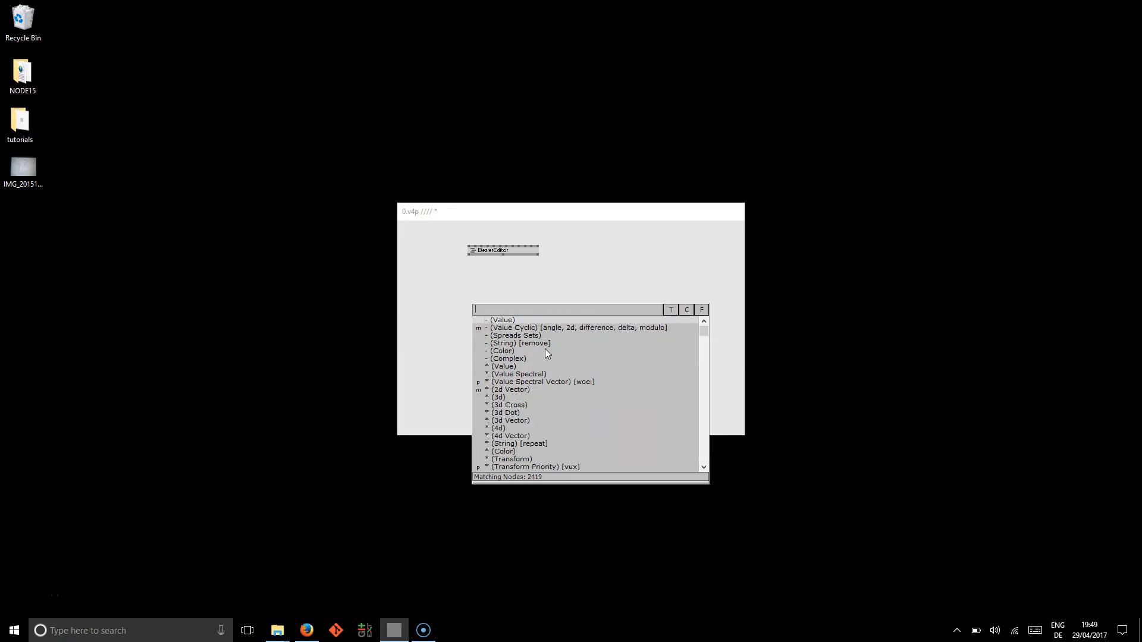
key("Return")
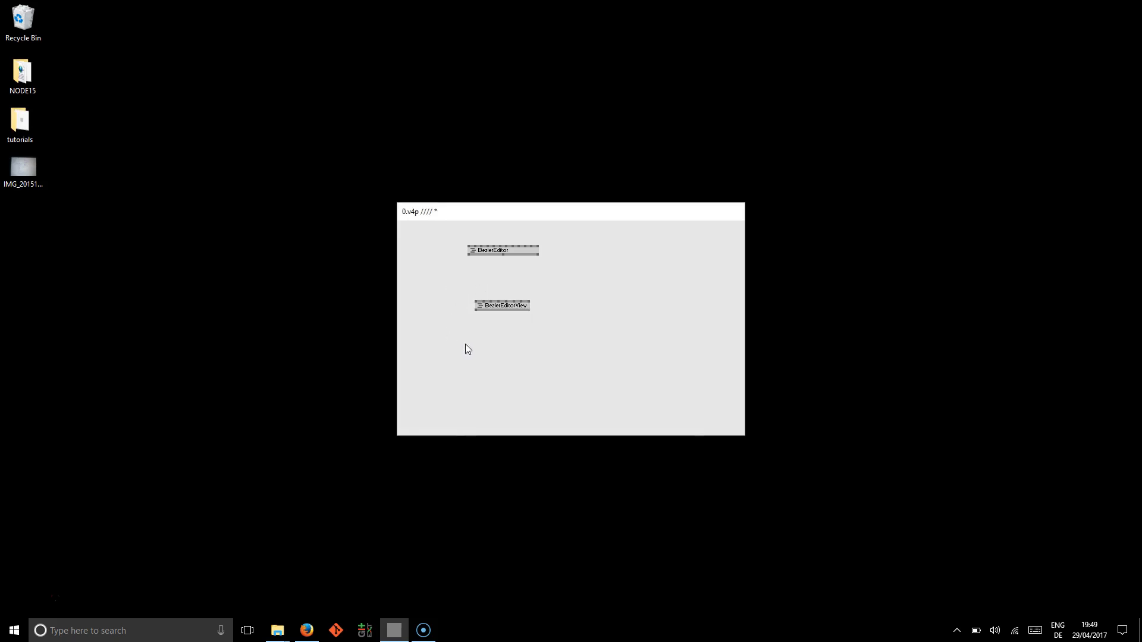
double_click(465, 343)
type("ren")
key("Return")
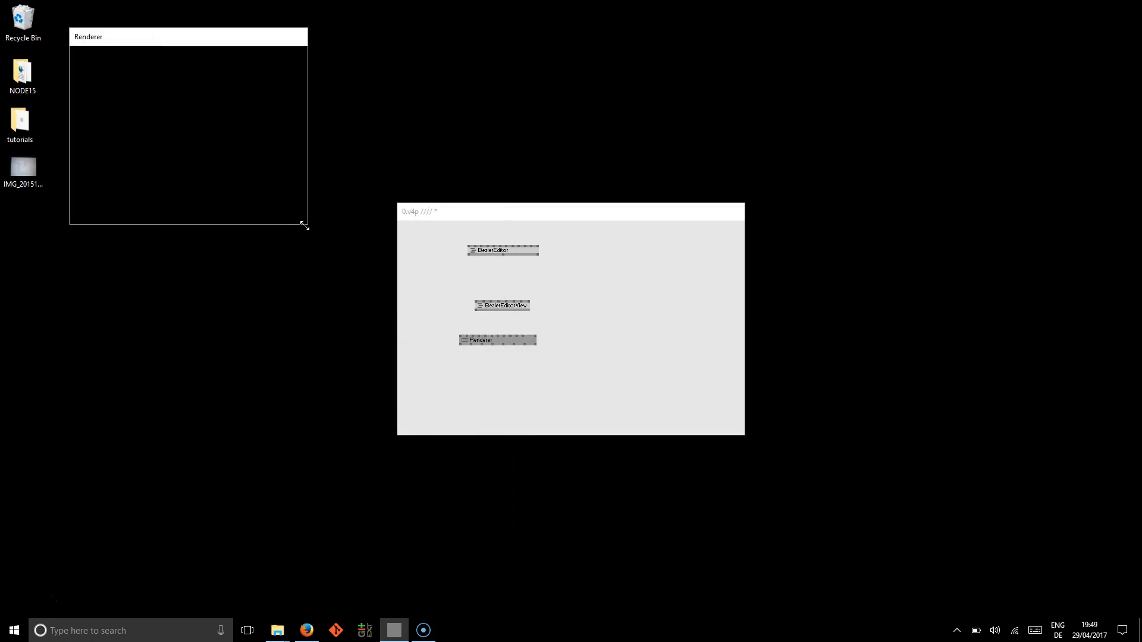
left_click_drag(307, 224, 461, 323)
left_click_drag(520, 221, 628, 226)
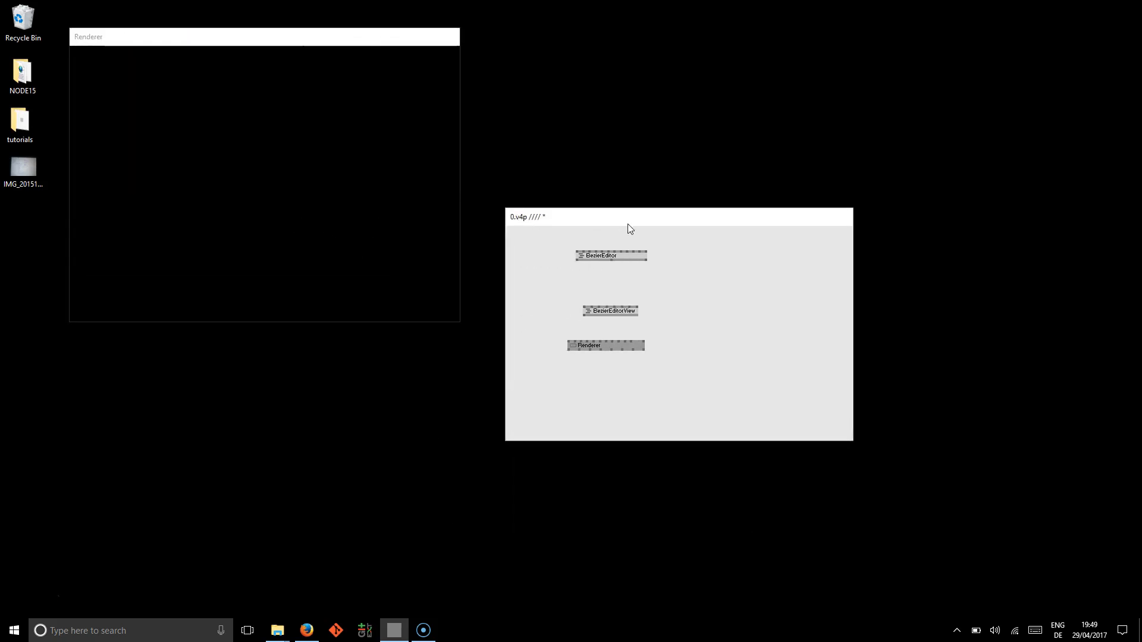
- Link BezierEditor to BezierEditorView and add Cursor and Group nodes
left_click(578, 261)
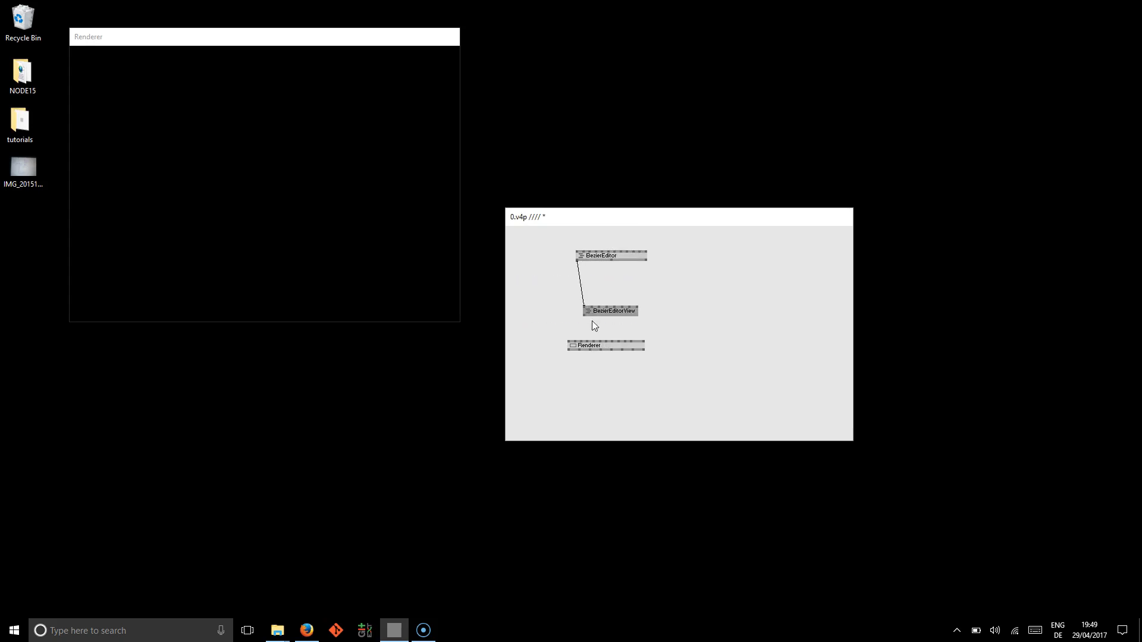
left_click_drag(608, 315, 590, 310)
double_click(643, 307)
type("curs")
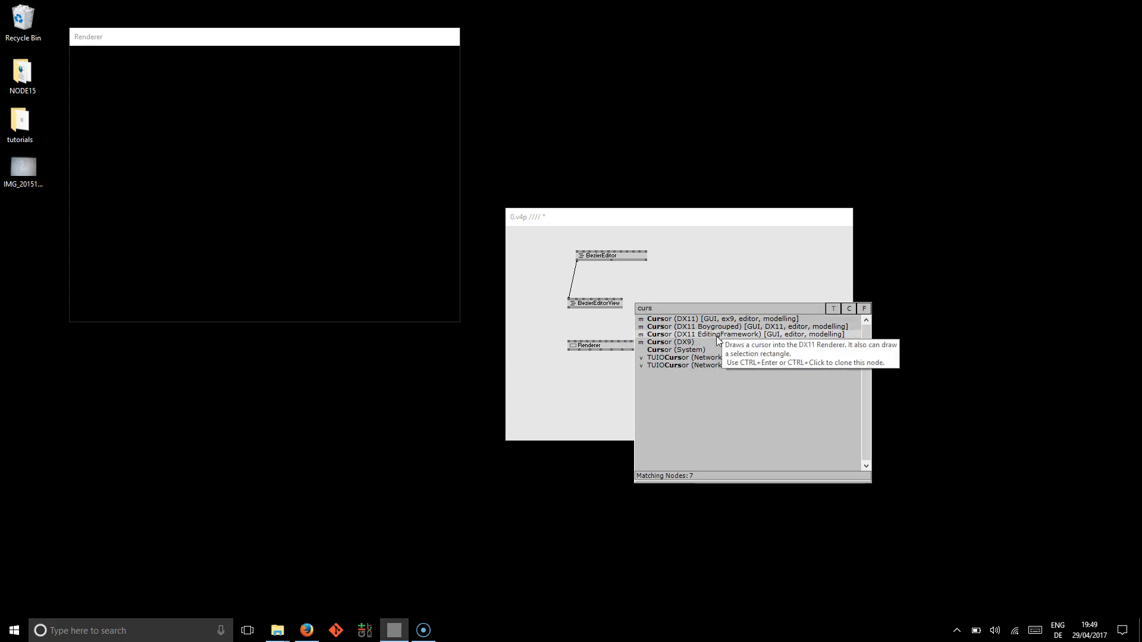
left_click(643, 341)
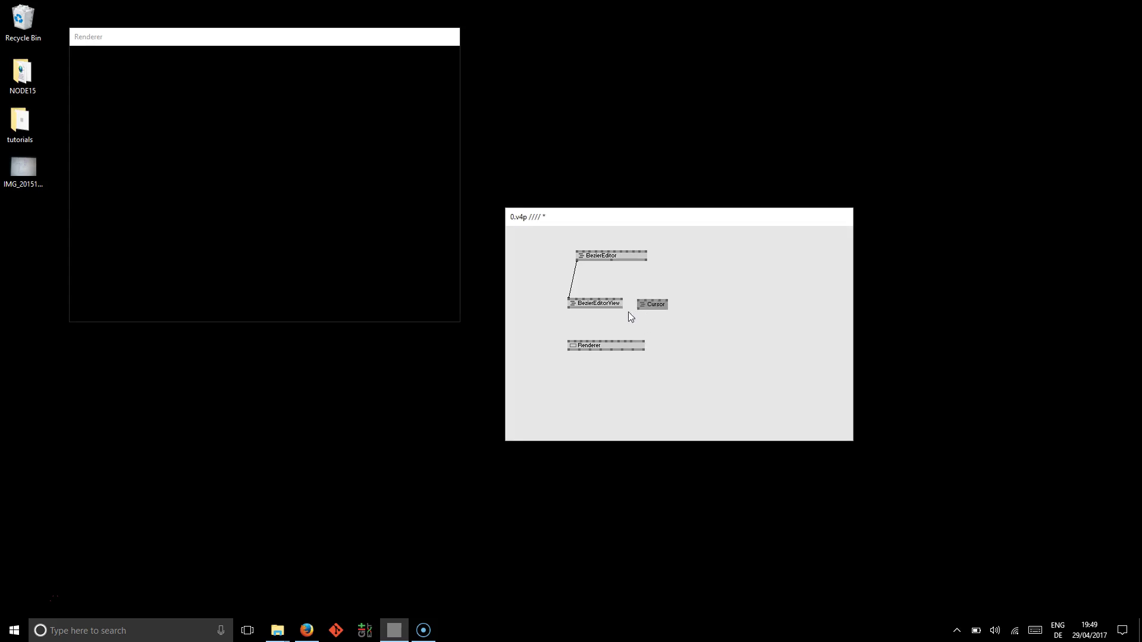
double_click(575, 327)
type("group")
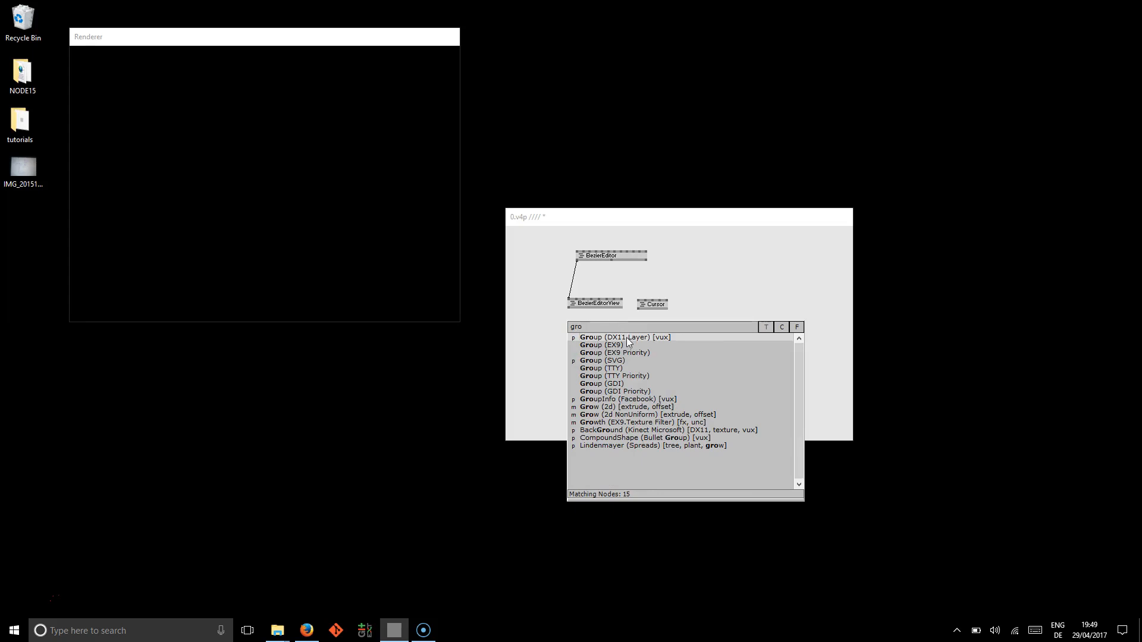
left_click(627, 338)
- Wire BezierEditorView and Cursor into Group, Group into Renderer, and BezierEditor into Cursor
left_click(569, 309)
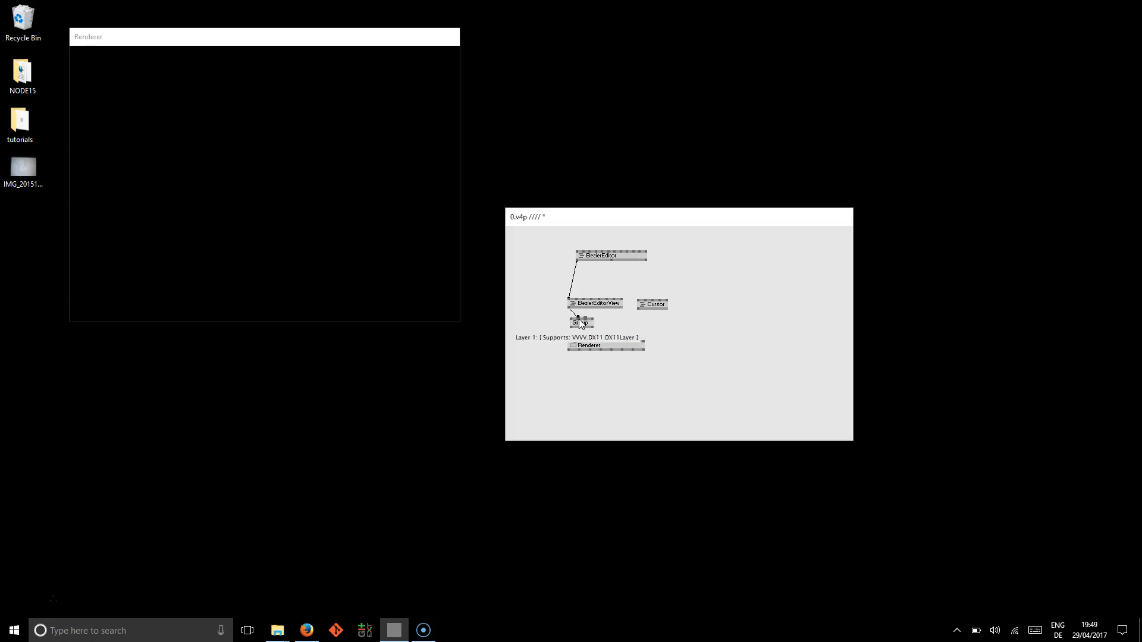
left_click(592, 318)
left_click(639, 310)
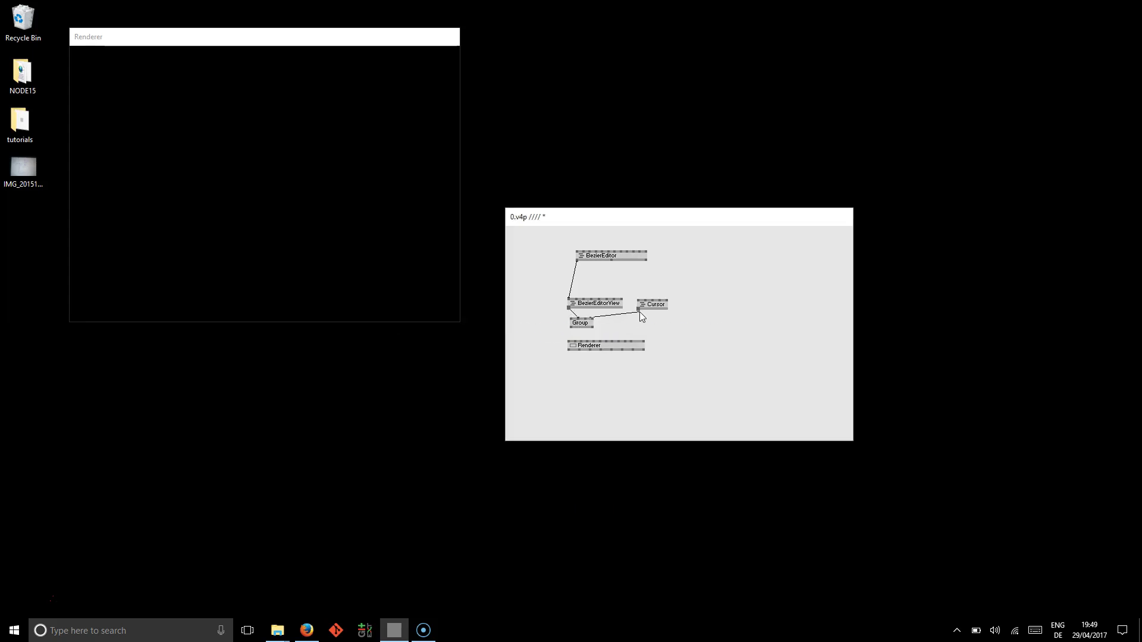
left_click(572, 328)
left_click(572, 342)
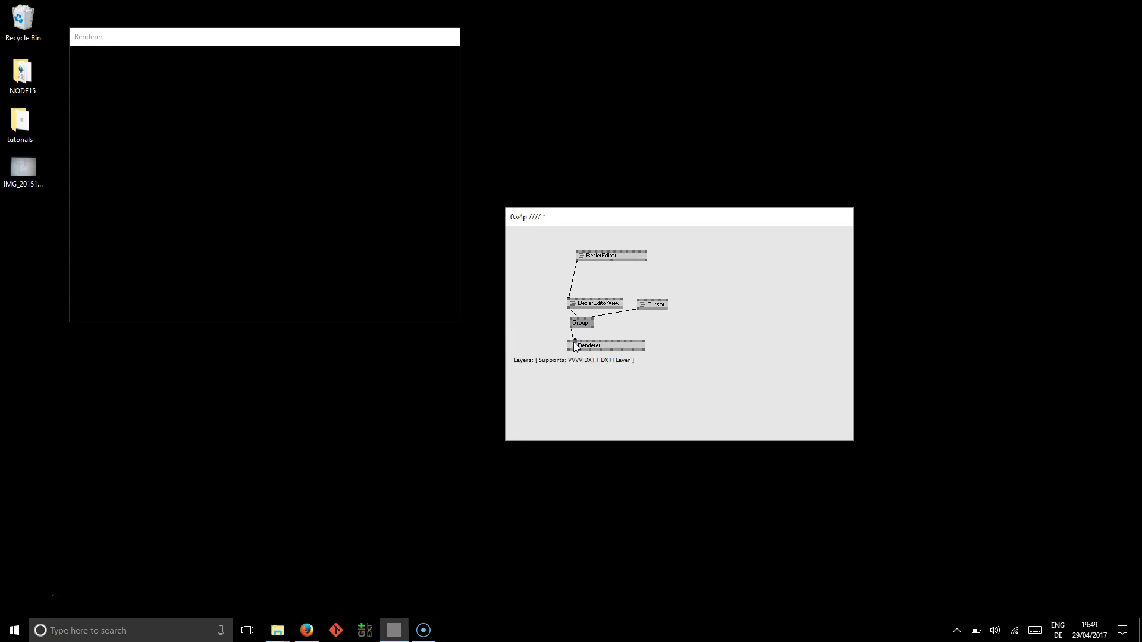
left_click(646, 261)
left_click(660, 300)
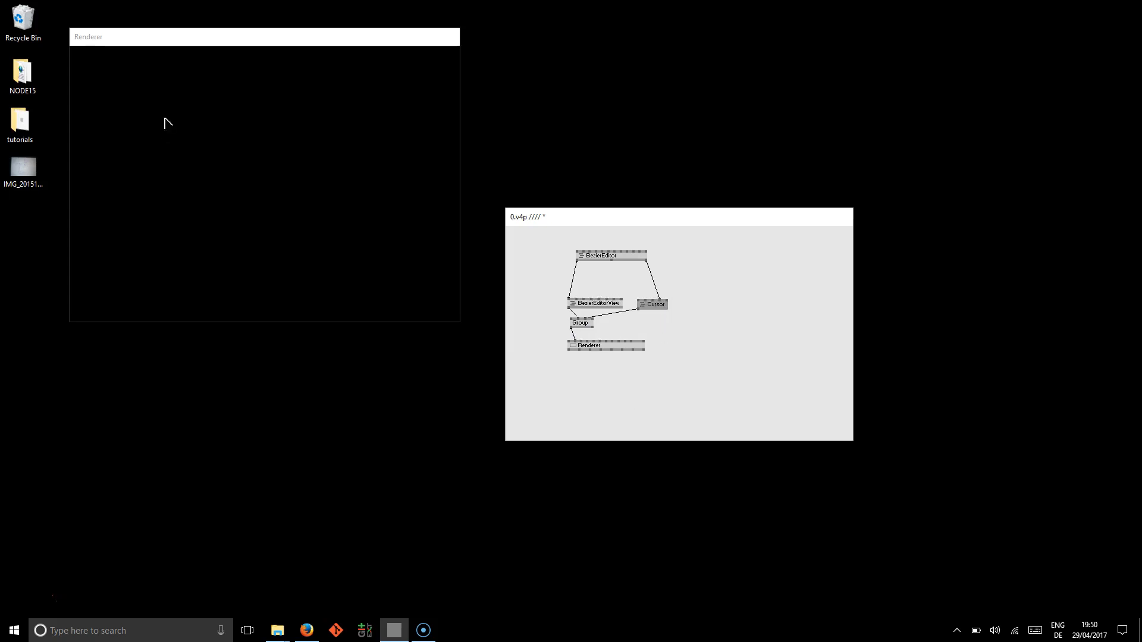
- Draw an eleven-point Bezier curve in the renderer that loops around into a spiral
left_click(135, 161)
left_click(195, 92)
left_click(293, 105)
left_click(365, 148)
left_click(354, 236)
left_click(284, 271)
left_click(205, 241)
left_click(208, 159)
left_click(256, 151)
left_click(309, 183)
left_click(290, 226)
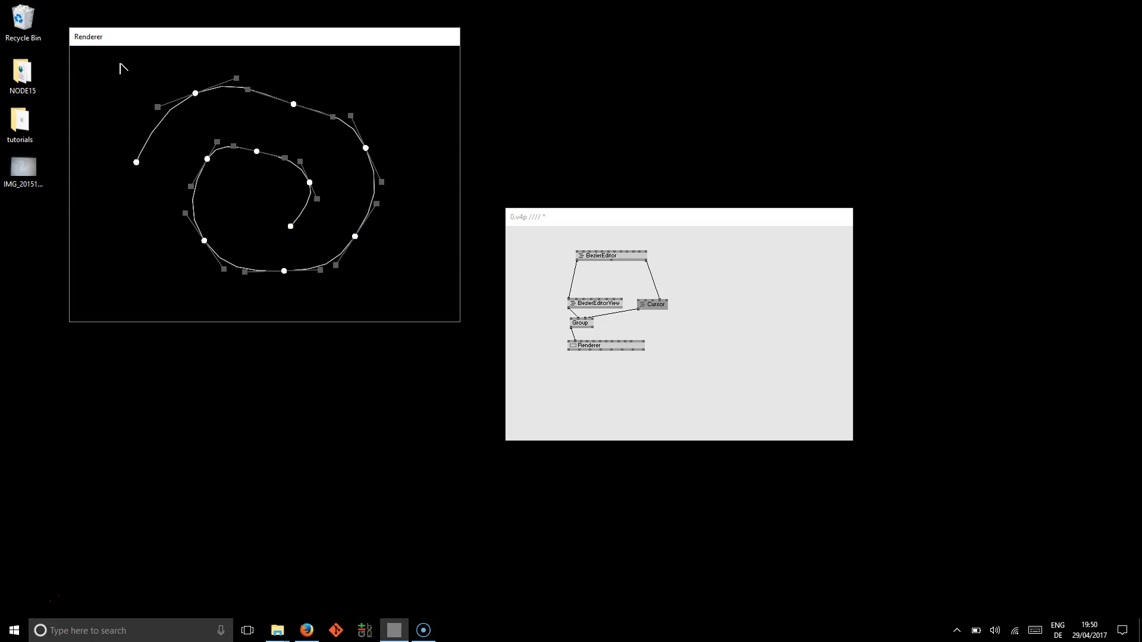
- Select and shift the whole spiral, then reshape an inner anchor and its handle
left_click_drag(119, 63, 384, 298)
left_click_drag(310, 183, 306, 158)
left_click(309, 191)
left_click_drag(315, 219, 325, 230)
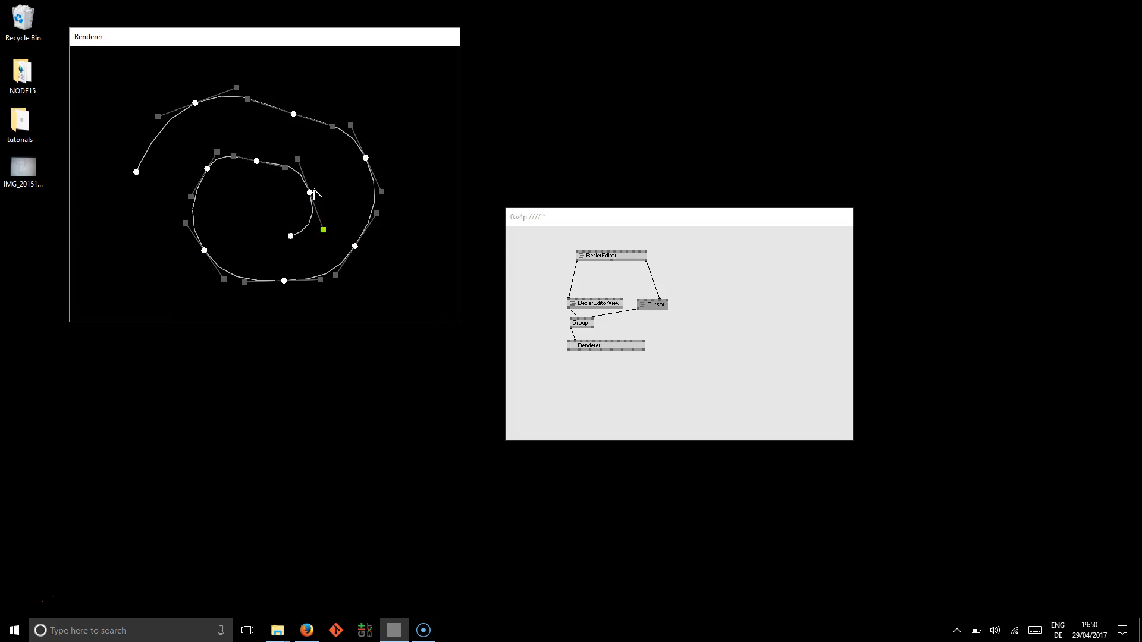
left_click_drag(309, 191, 323, 188)
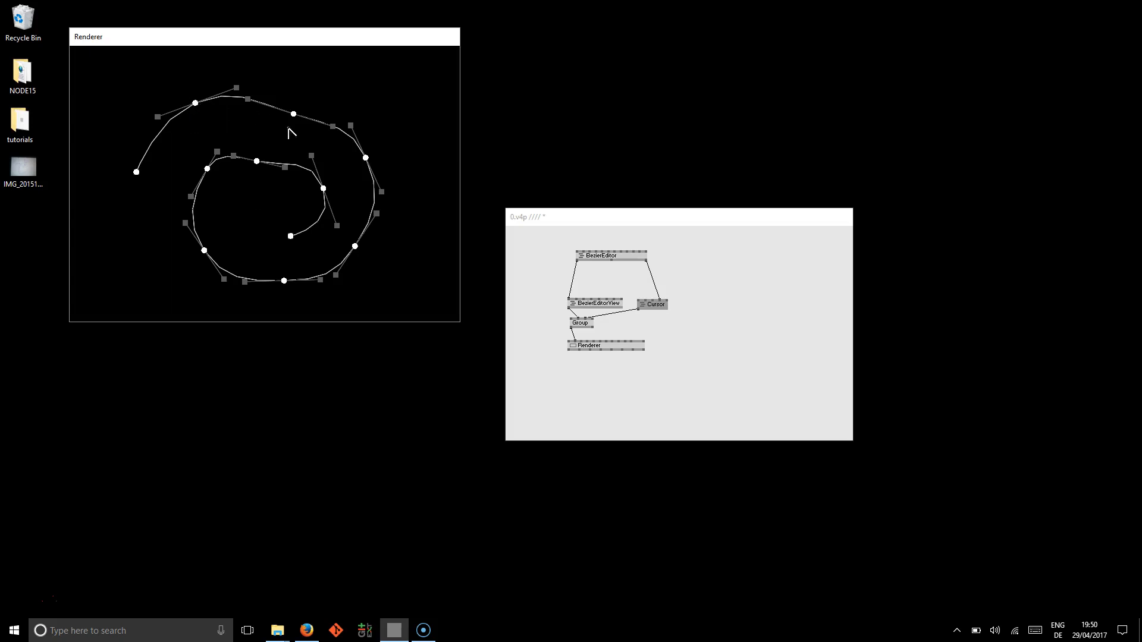
- Step through the anchors with Tab to focus the two right-side anchors of the outer curve
key("Tab")
key("Tab")
key("Tab")
key("Tab")
key("Tab")
key("shift+Tab")
key("shift+Tab")
key("shift+Tab")
key("shift+Tab")
key("Tab")
key("Tab")
key("Tab")
key("Tab")
- Nudge the two right-side anchors with the arrow keys so the outer spiral bulges outward, then deselect them
key("Right")
key("Up")
key("Right")
key("Up")
key("Right")
key("Up")
key("Left")
key("Left")
key("Left")
key("Left")
key("Right")
key("Down")
key("Right")
key("Down")
key("Right")
key("Down")
key("Right")
key("Down")
key("Left")
key("Up")
key("Left")
key("Up")
key("Left")
key("Up")
key("Left")
key("Up")
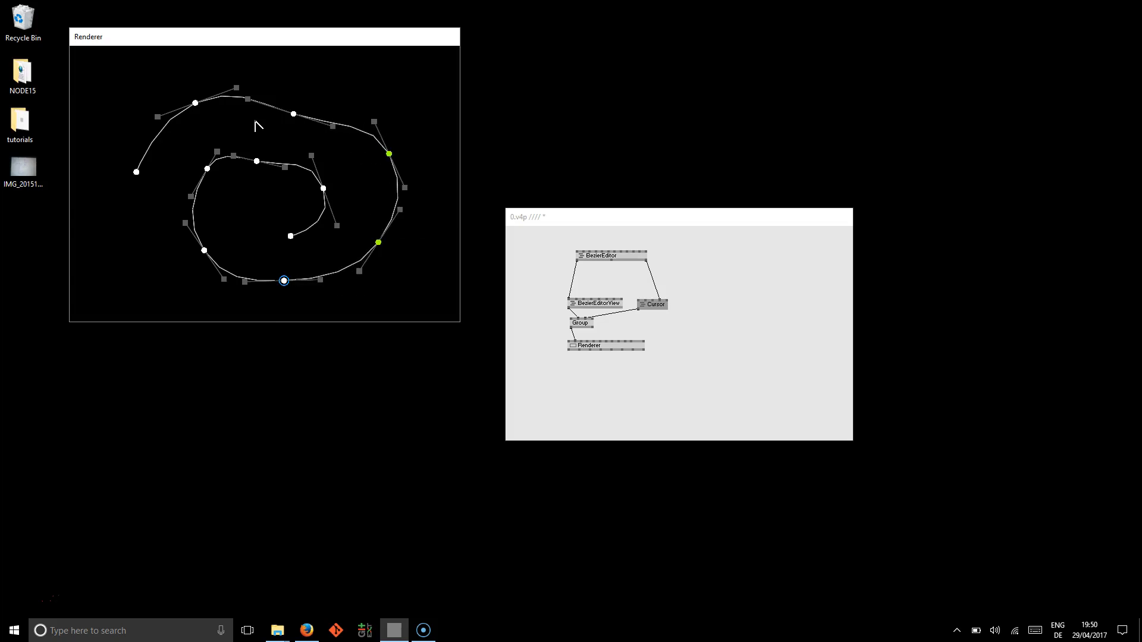
left_click(350, 195)
- Tab to the top-left anchor's left handle, select it and raise it to reshape the curve's start
key("Tab")
key("Tab")
key("Tab")
key("Tab")
key("Tab")
key("Tab")
key("shift+Tab")
key("Tab")
key("shift+Tab")
key("space")
key("Up")
key("Up")
key("Up")
key("Up")
key("Up")
key("Up")
key("Up")
key("Up")
key("Up")
key("Up")
key("Tab")
left_click(645, 252)
- Give BezierEditor a file path IOBox and a save toggle on its inputs
left_click(628, 256)
right_click(660, 239)
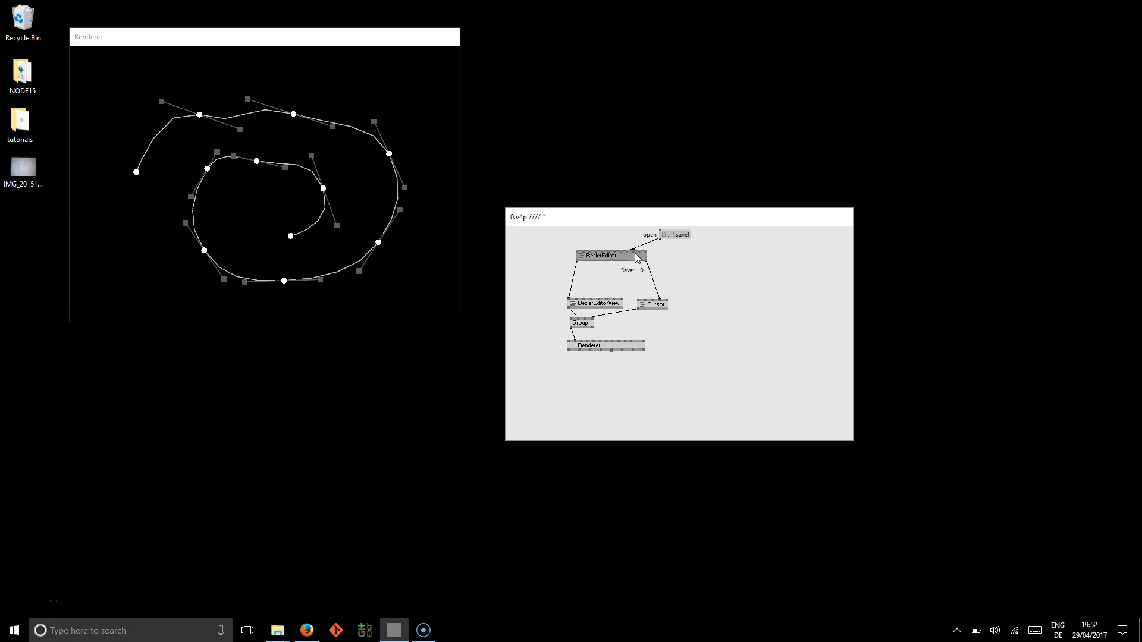
left_click(644, 253)
right_click(699, 231)
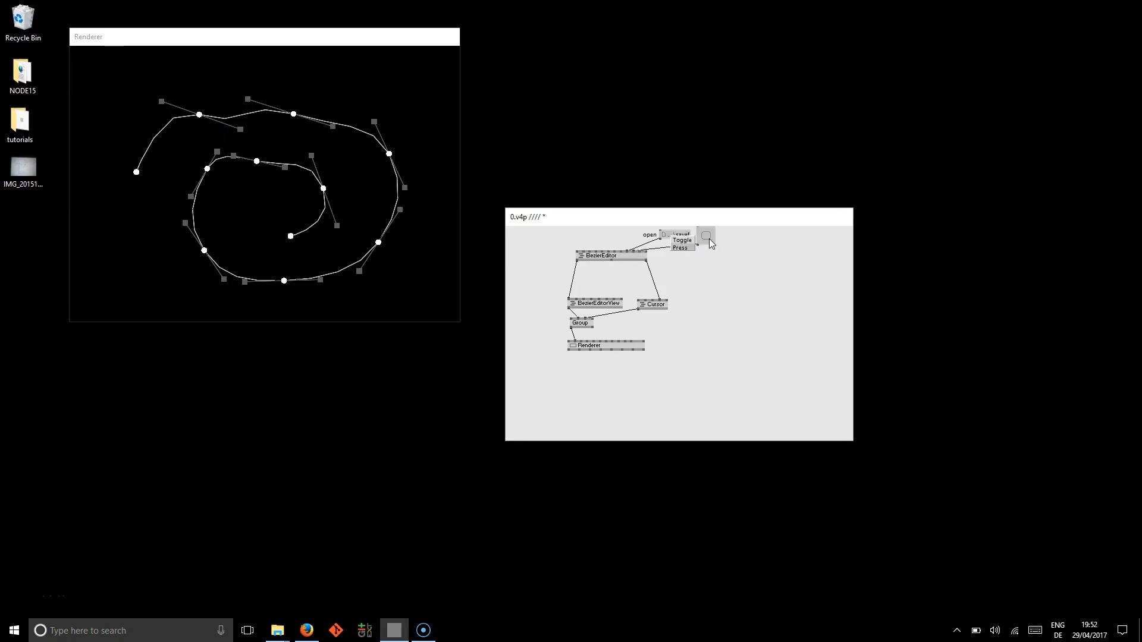
- Add a Reader fed by the file path and connect its output to a new BezierSplineView node
double_click(709, 291)
type("reader")
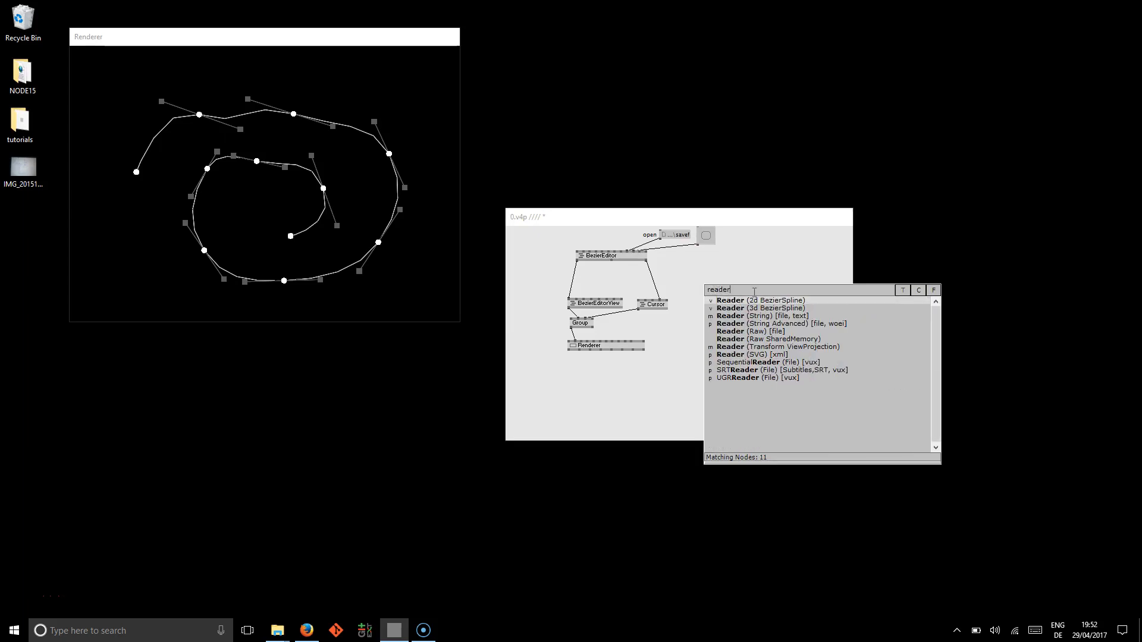
key("Return")
left_click(714, 285)
left_click(662, 241)
double_click(712, 327)
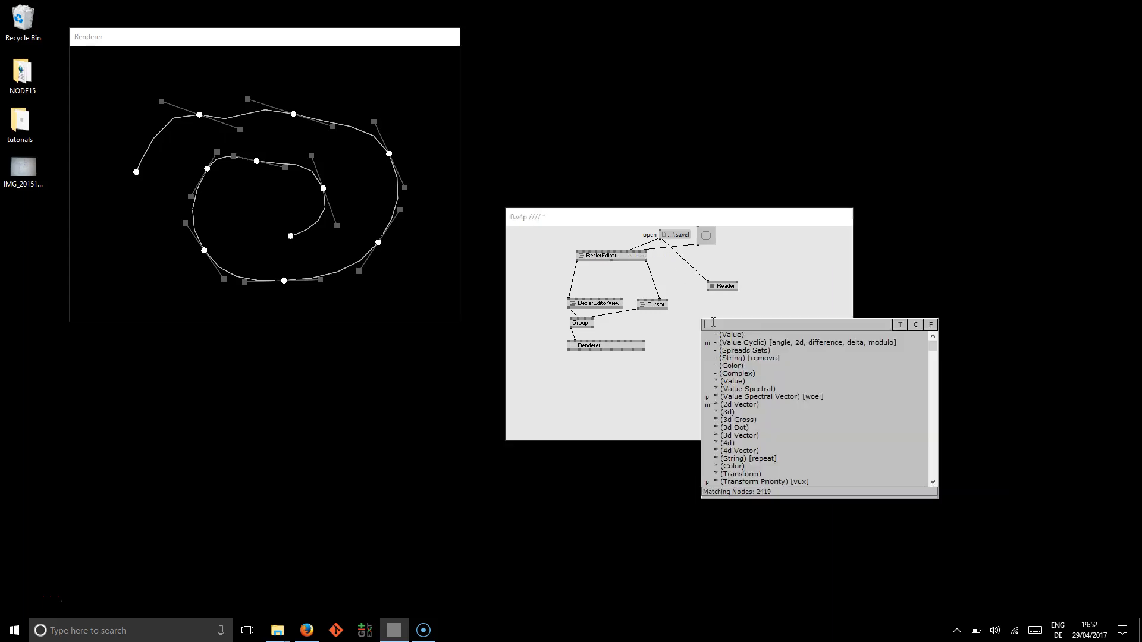
type("bezi")
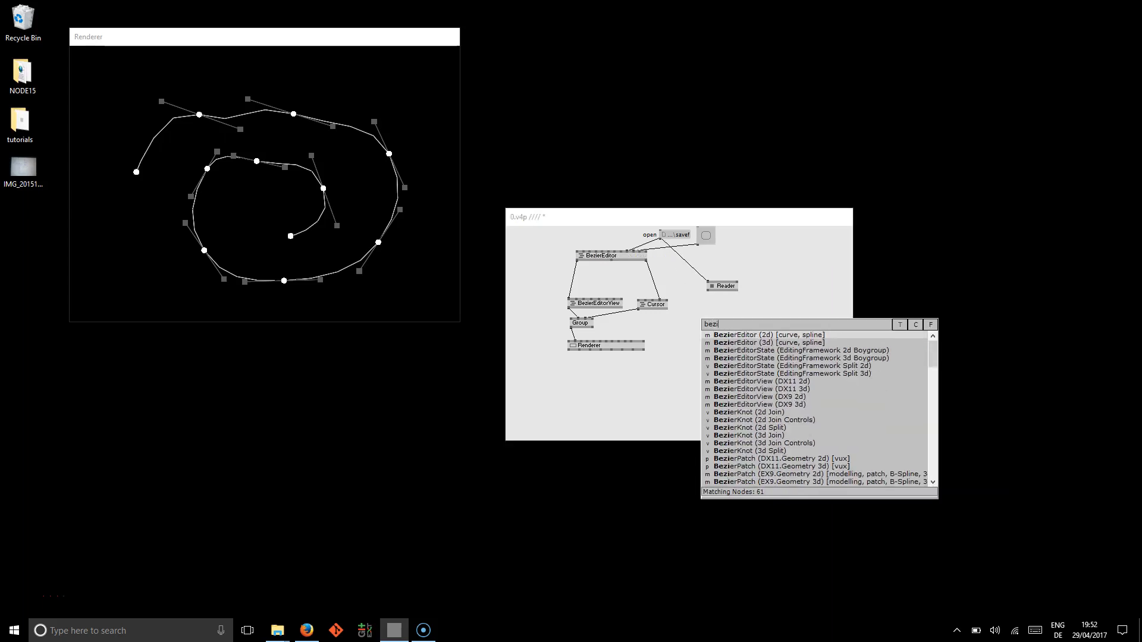
type("ersp")
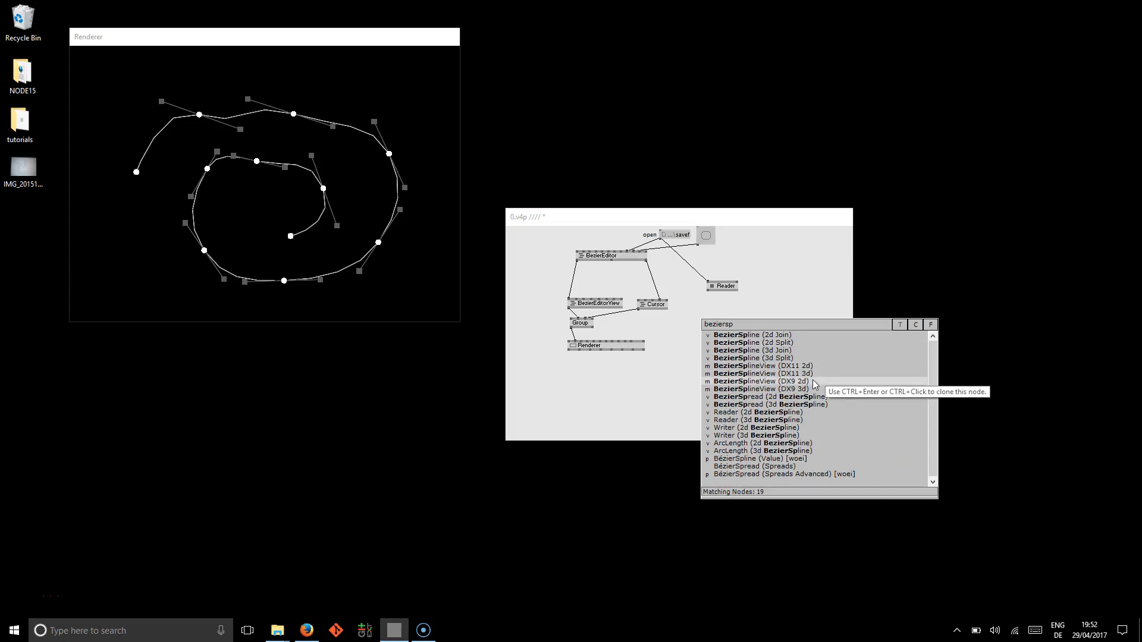
left_click(812, 382)
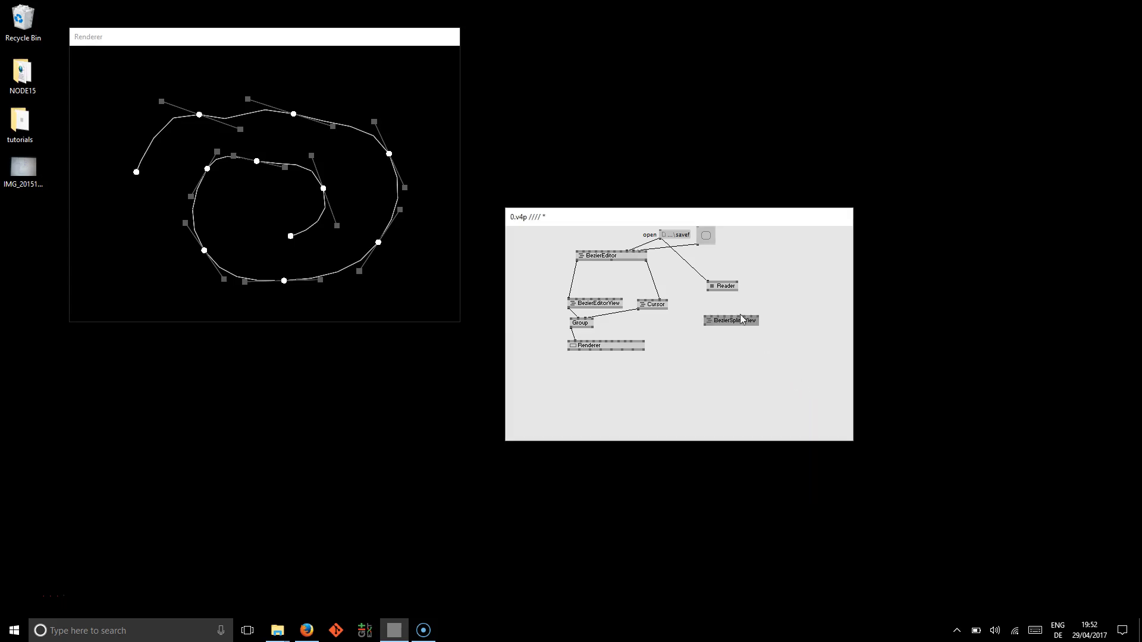
left_click(710, 292)
left_click(718, 315)
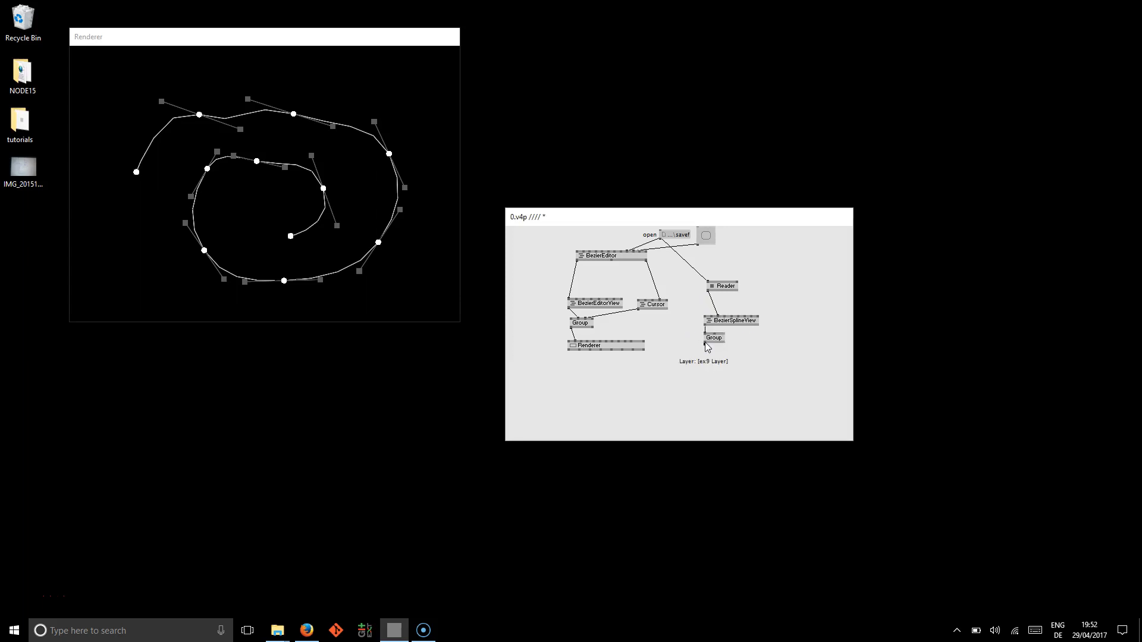
- Open a second DirectX Renderer window and arrange it enlarged beside the first
right_click(707, 347)
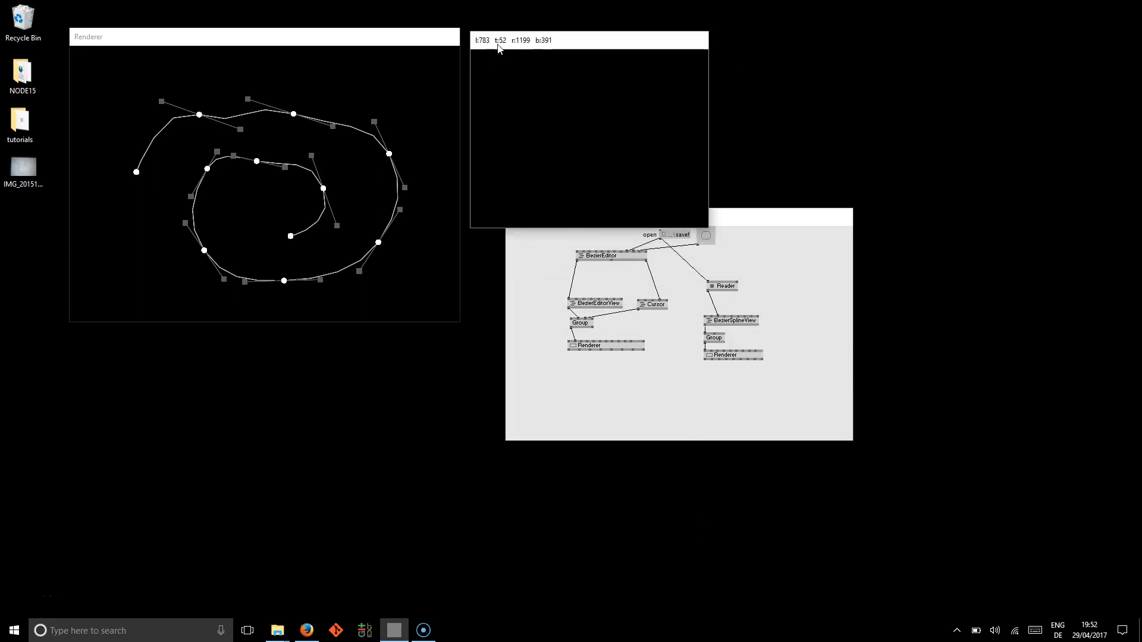
left_click_drag(734, 333, 499, 43)
left_click_drag(796, 218, 763, 338)
left_click_drag(709, 227, 812, 311)
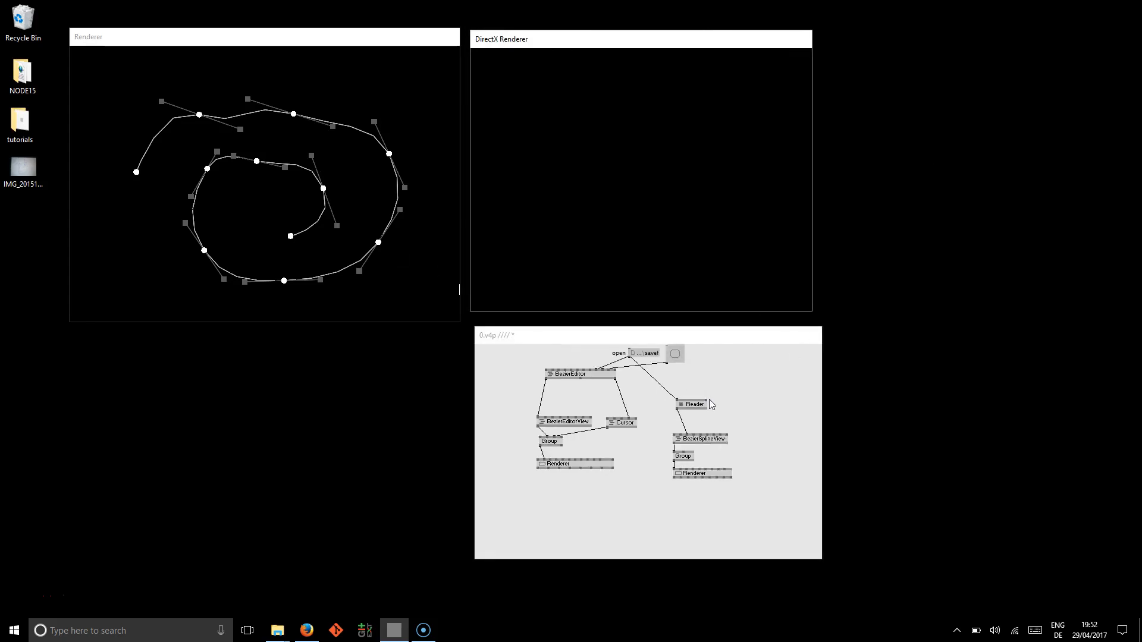
- Fire a bang on Reader's update pin to load the saved spiral and raise the spline resolution from 15 to 29
left_click(705, 401)
middle_click(725, 394)
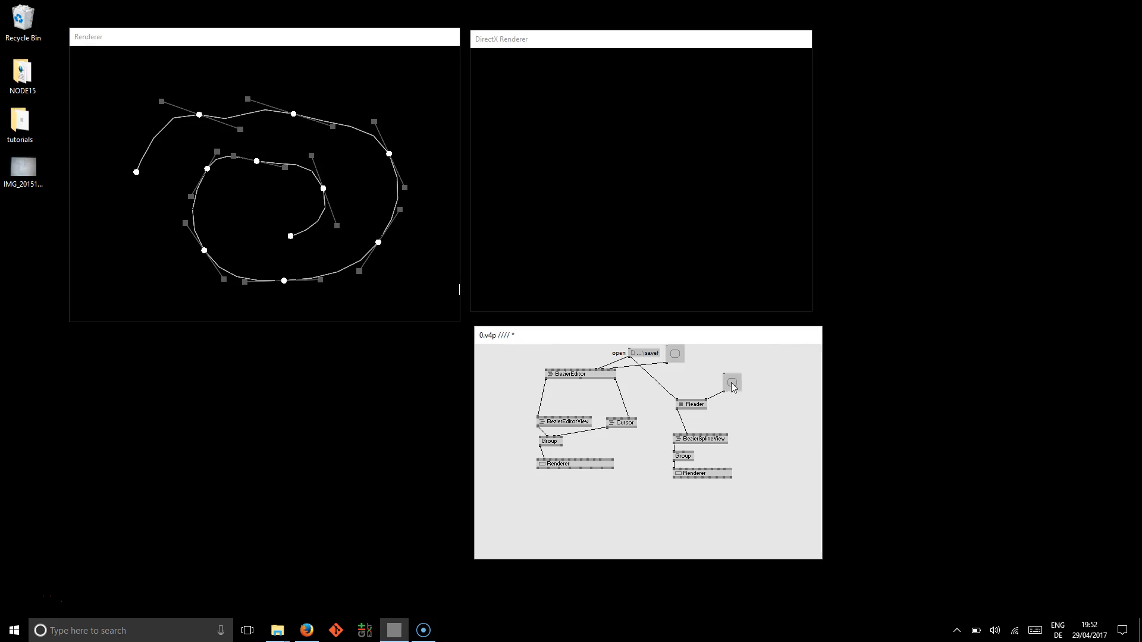
right_click(731, 382)
mouse_move(705, 436)
left_click_drag(705, 438, 700, 419)
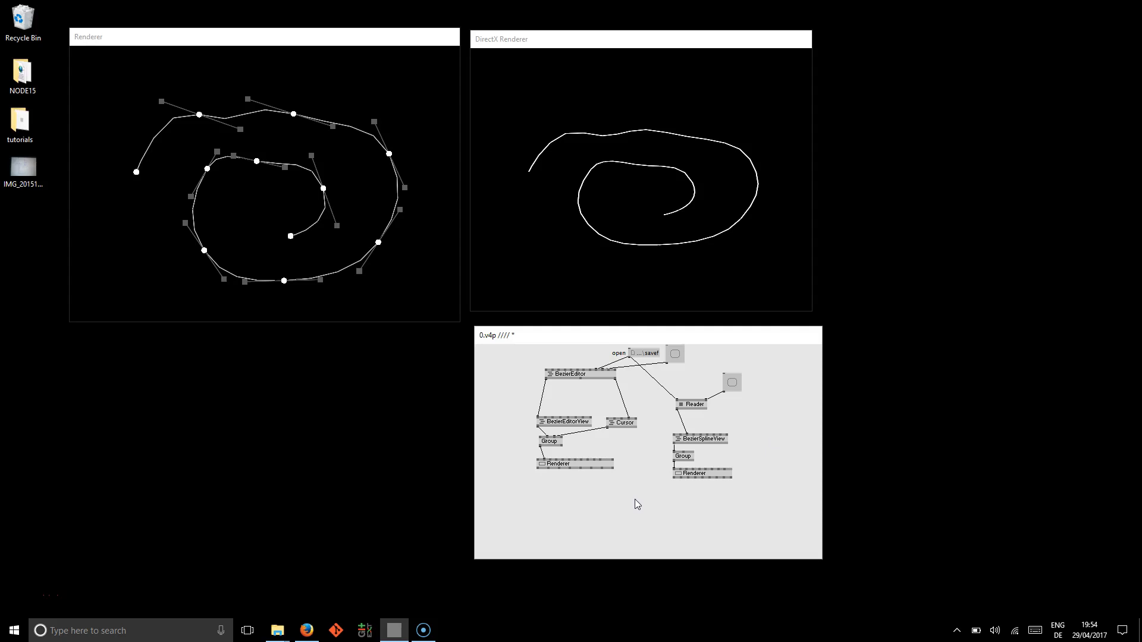
- Close everything without saving and start a new empty patch
key("alt+F4")
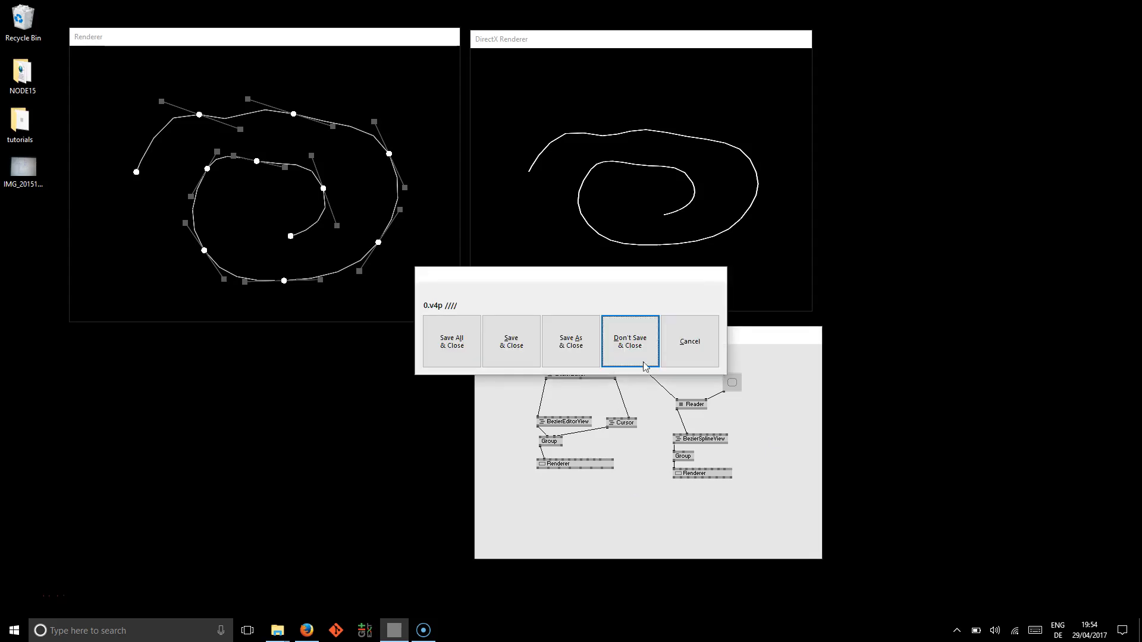
left_click(642, 355)
left_click(584, 343)
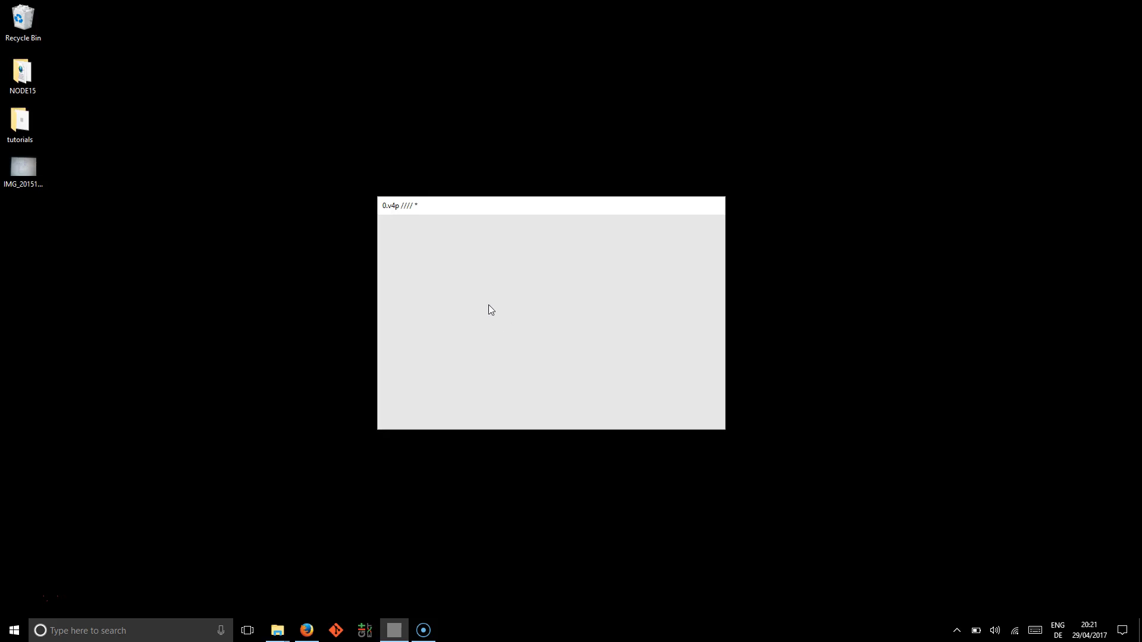
- Create a VL Template node and open its Template.vl document at the top right
double_click(488, 309)
type("v tem")
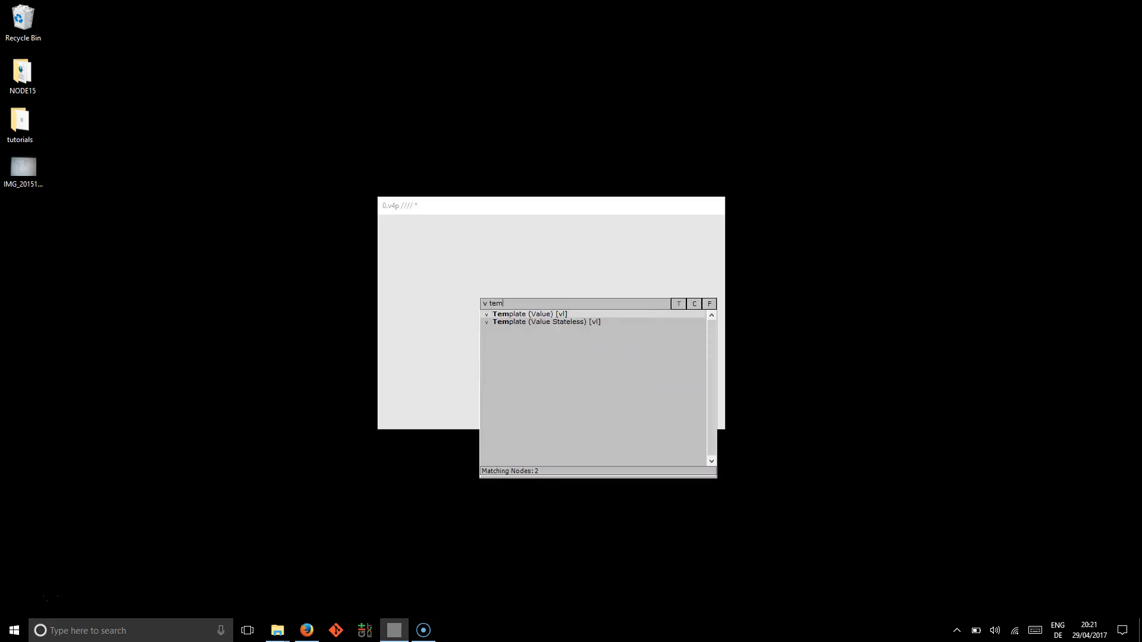
left_click(531, 315)
right_click(500, 301)
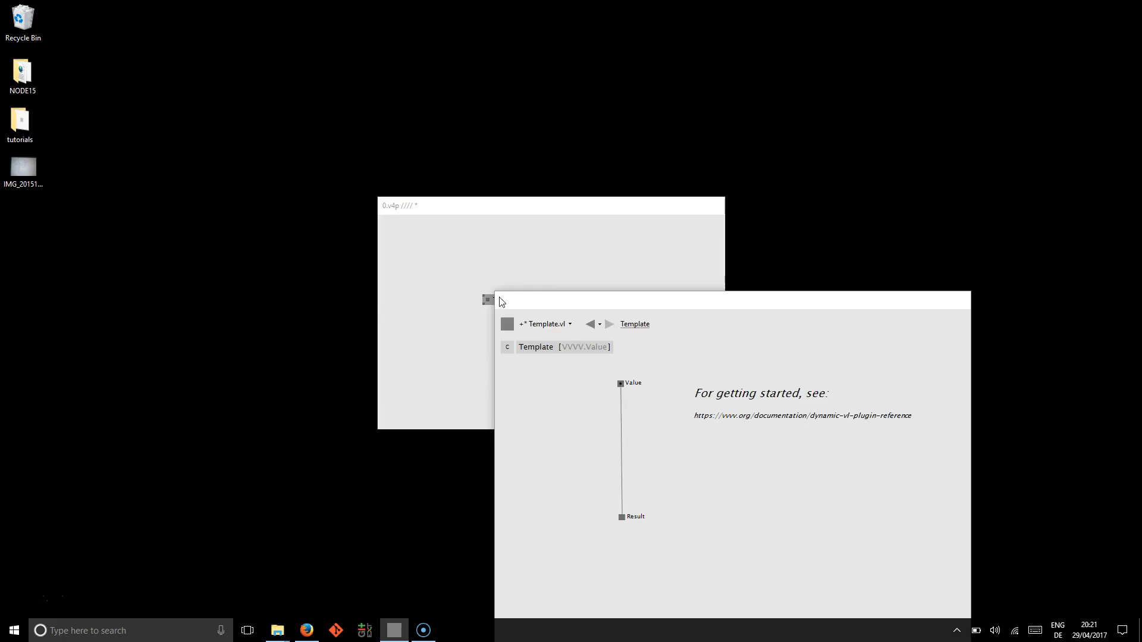
left_click_drag(501, 302, 644, 19)
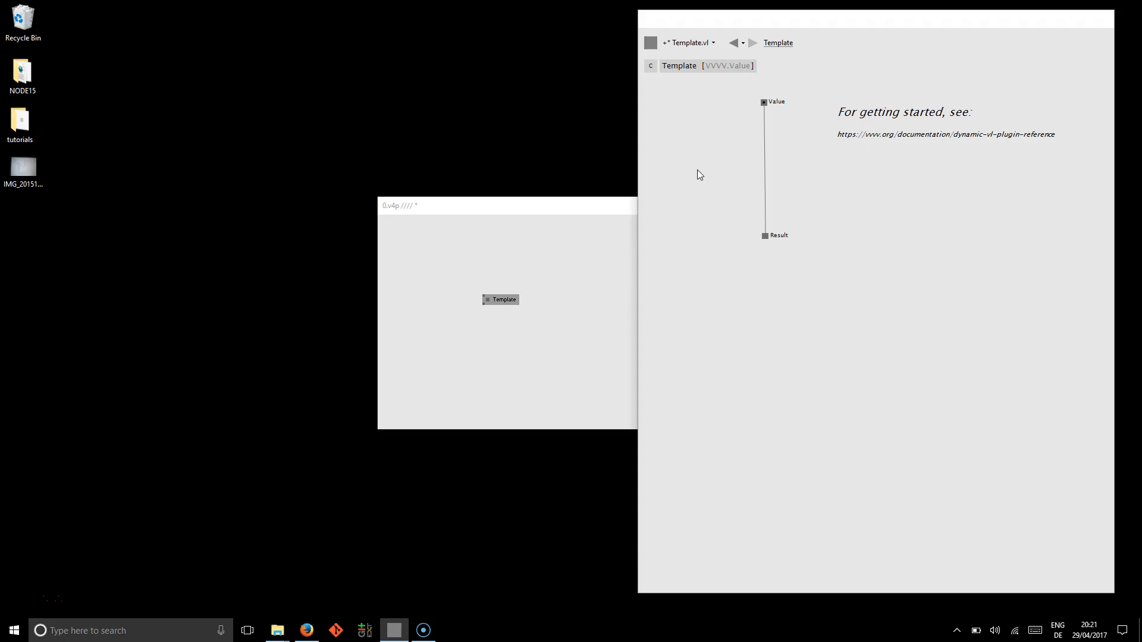
left_click(651, 43)
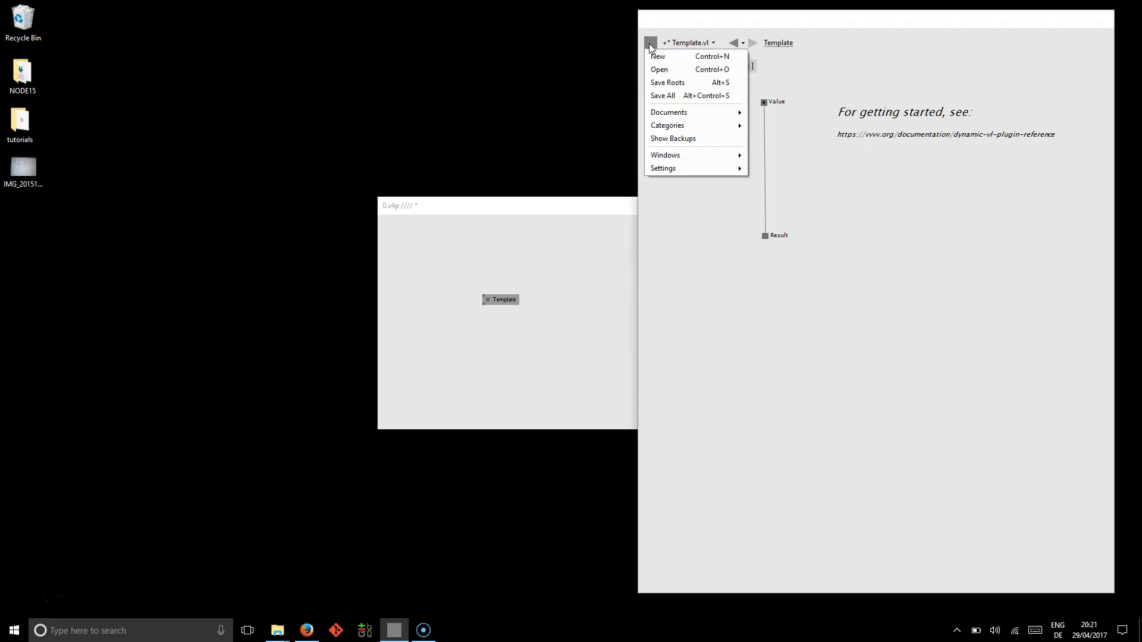
left_click(665, 138)
left_click_drag(433, 145, 441, 124)
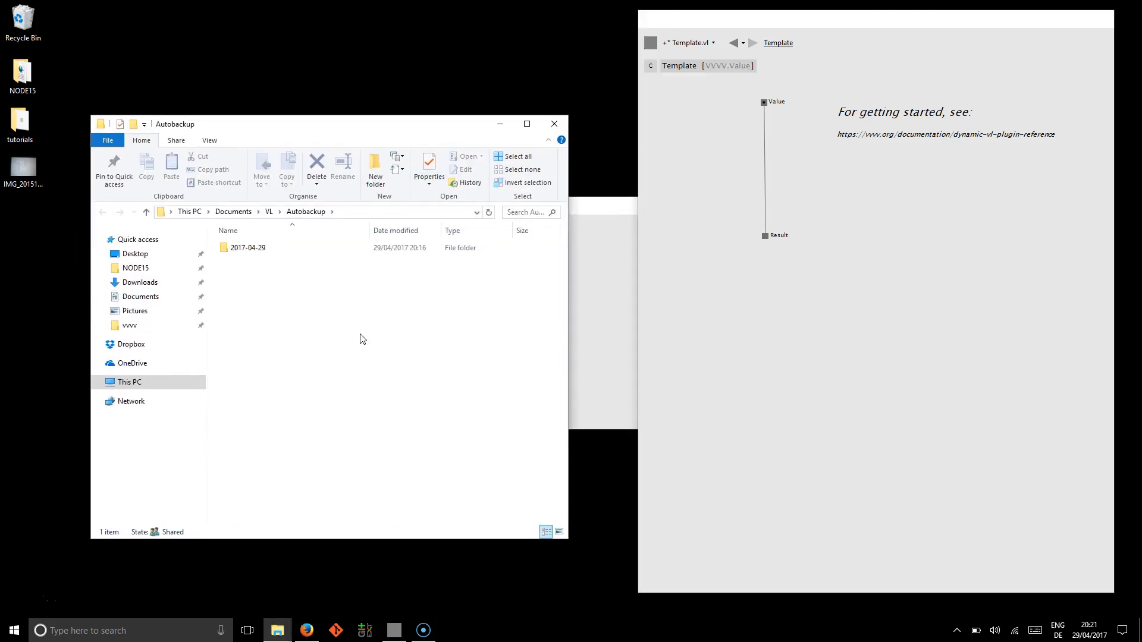
left_click(553, 124)
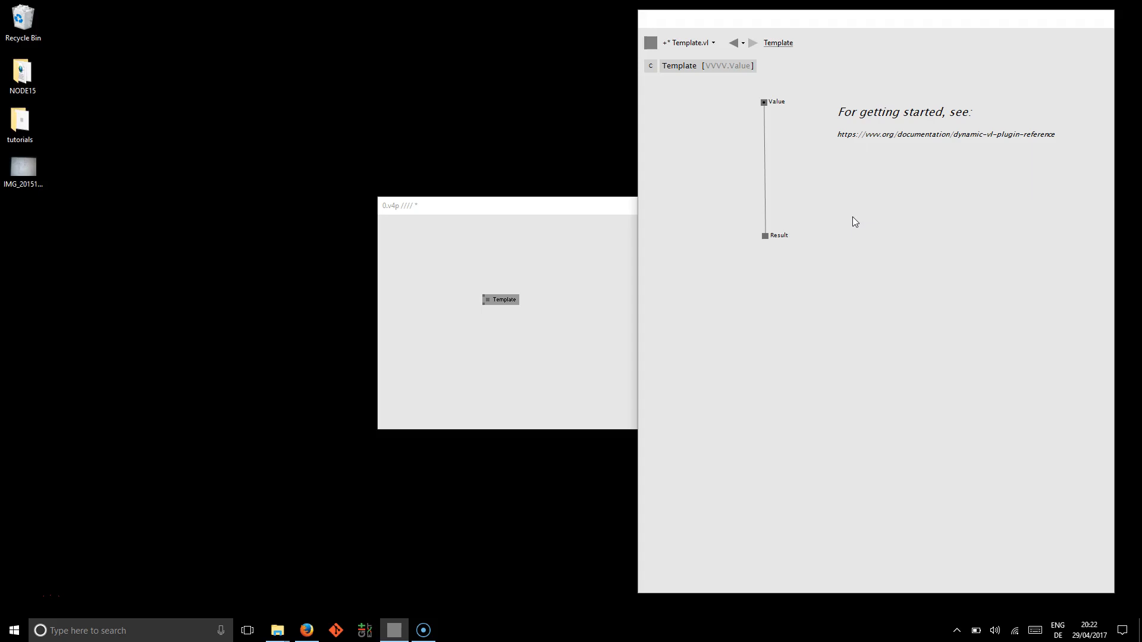
- Search the VL node browser for 'filere', briefly trying the XML filter, to list the FileReader variants
double_click(844, 228)
left_click(898, 404)
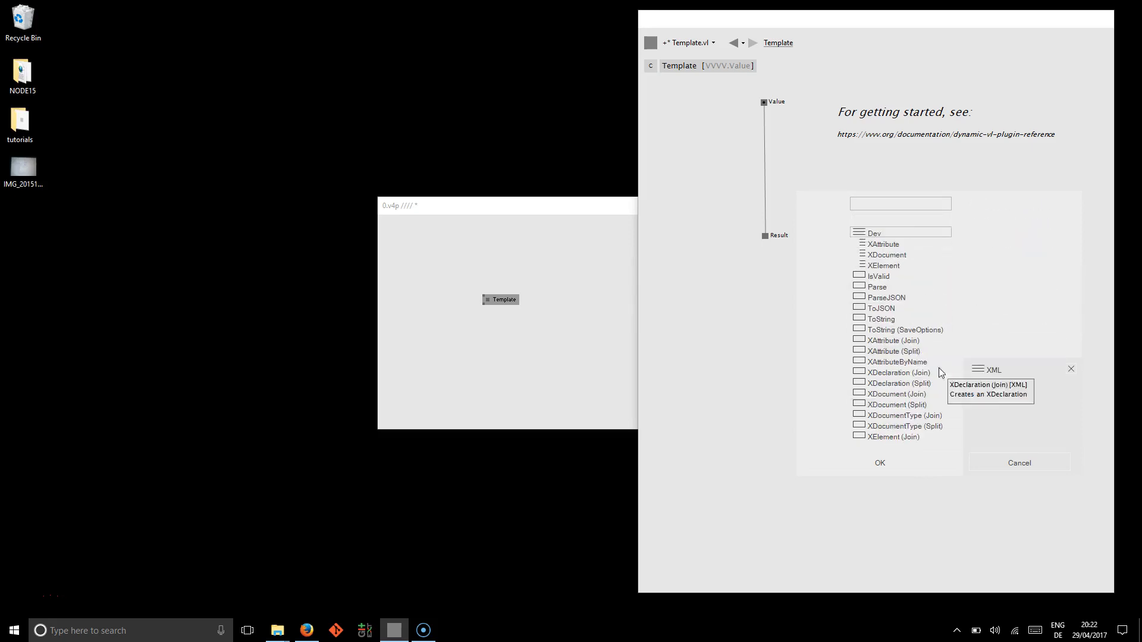
left_click(1071, 369)
left_click(906, 207)
type("fil")
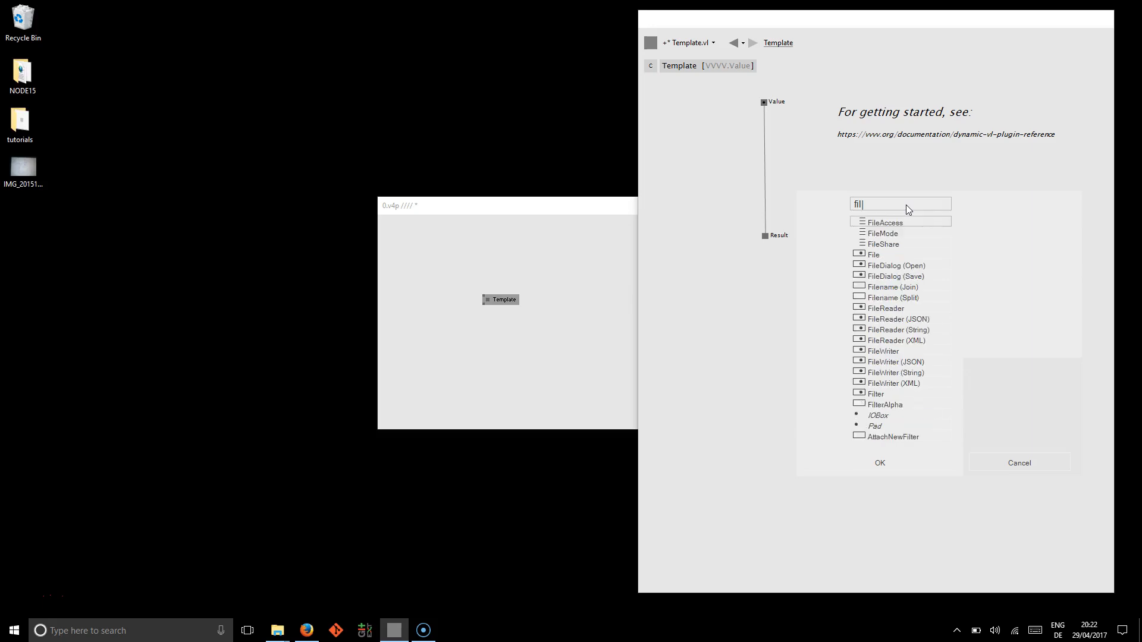
type("er")
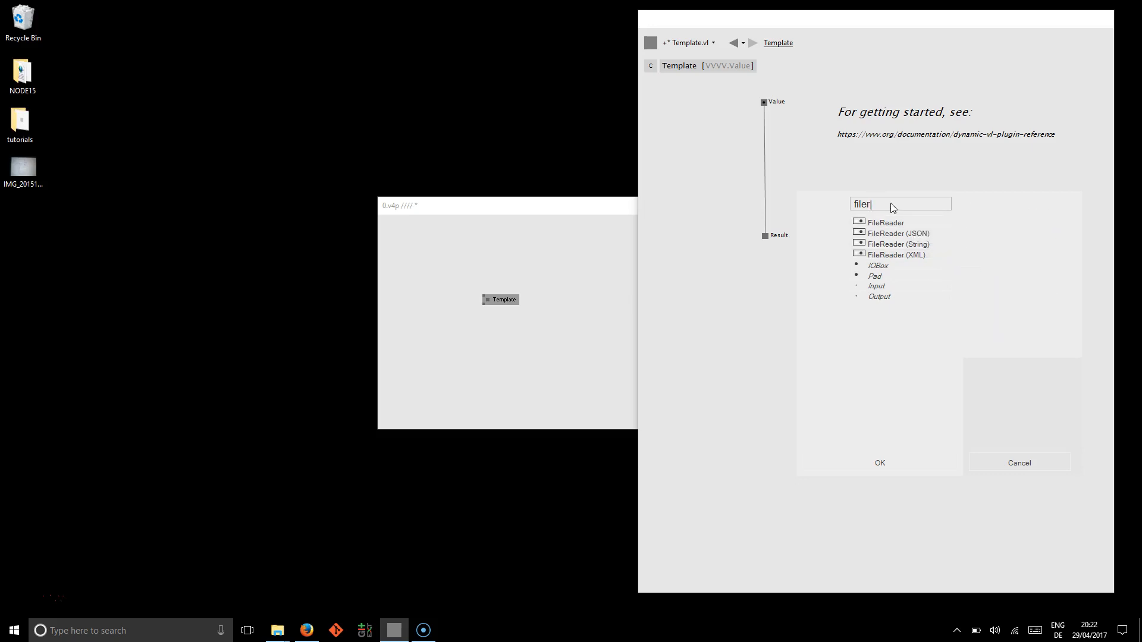
key("BackSpace")
type("wr")
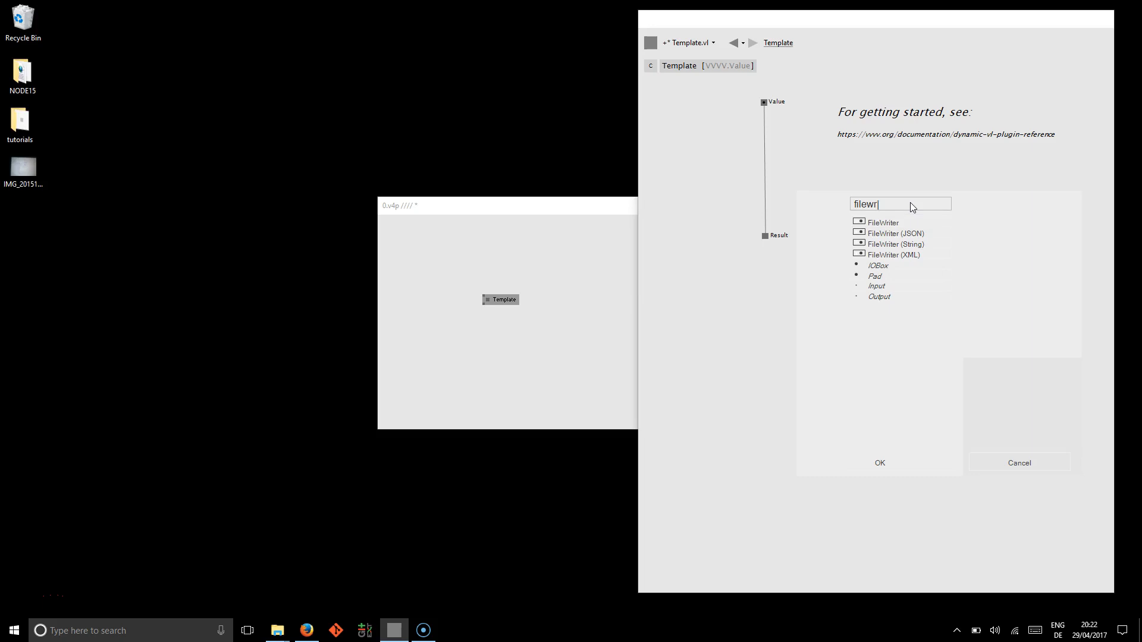
key("BackSpace")
key("BackSpace")
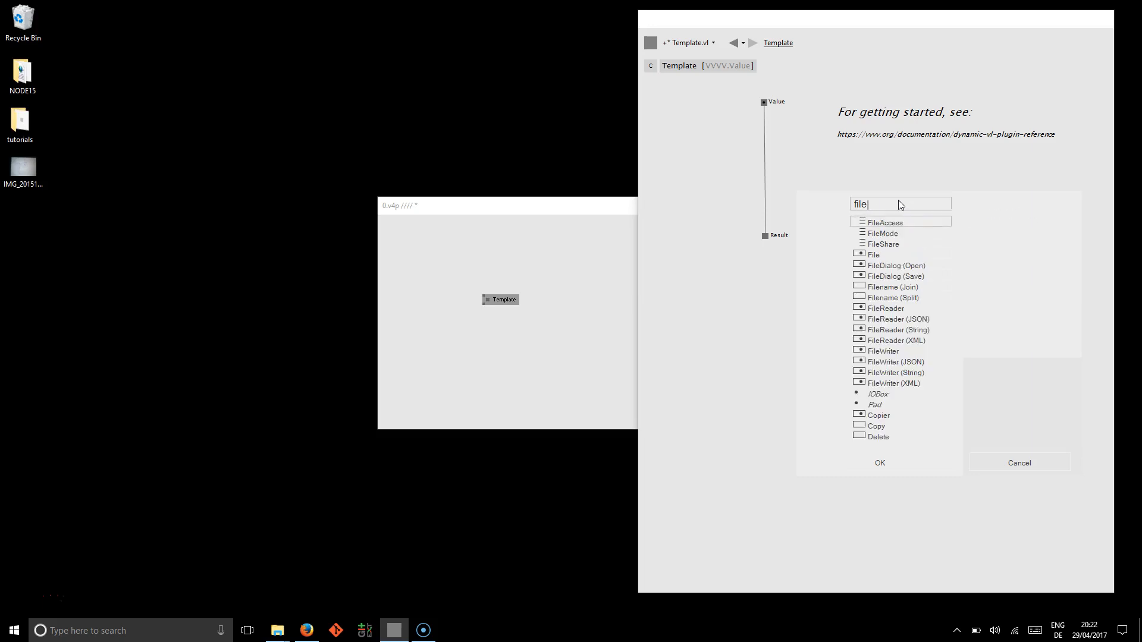
type("re")
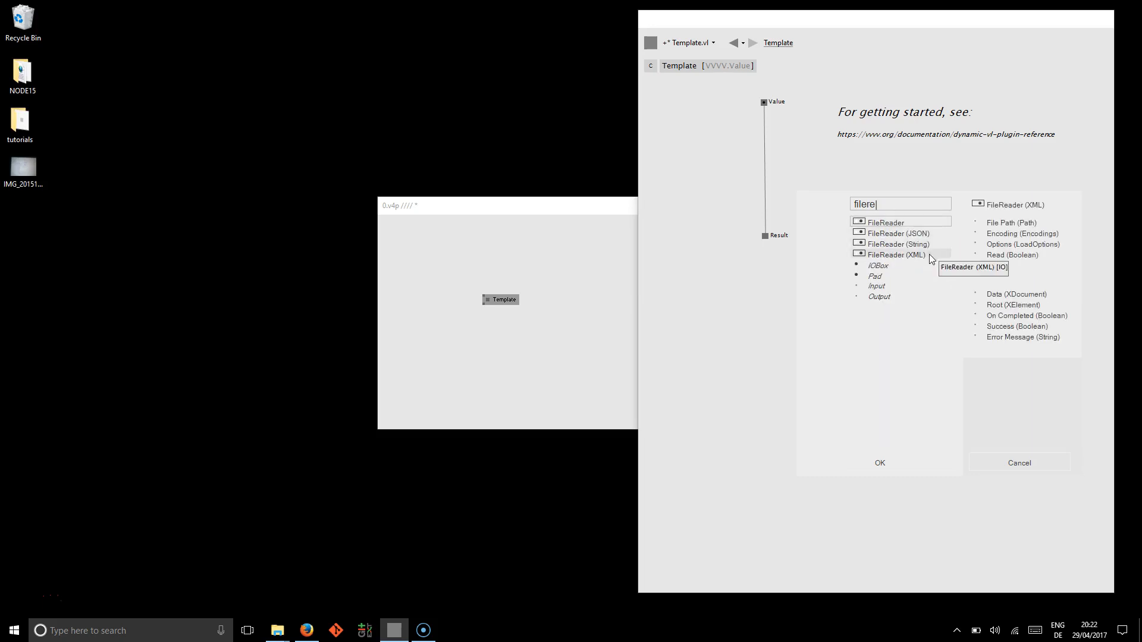
- Add a FileReader node with a path box pointing to AspectRatioCompensation.v4p
left_click(927, 255)
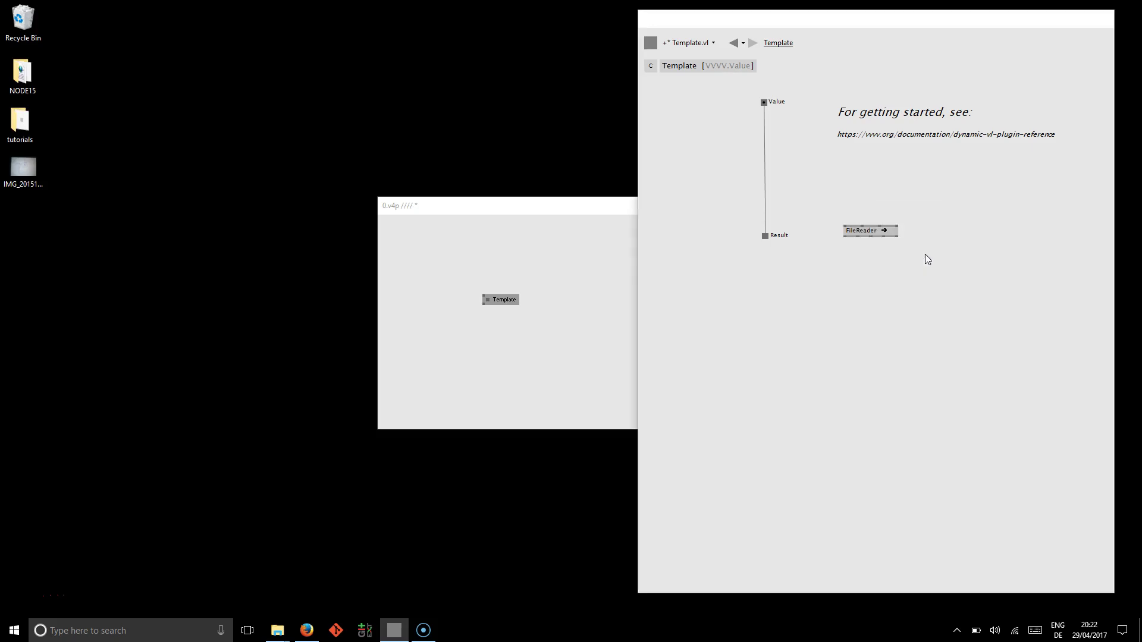
left_click(847, 226)
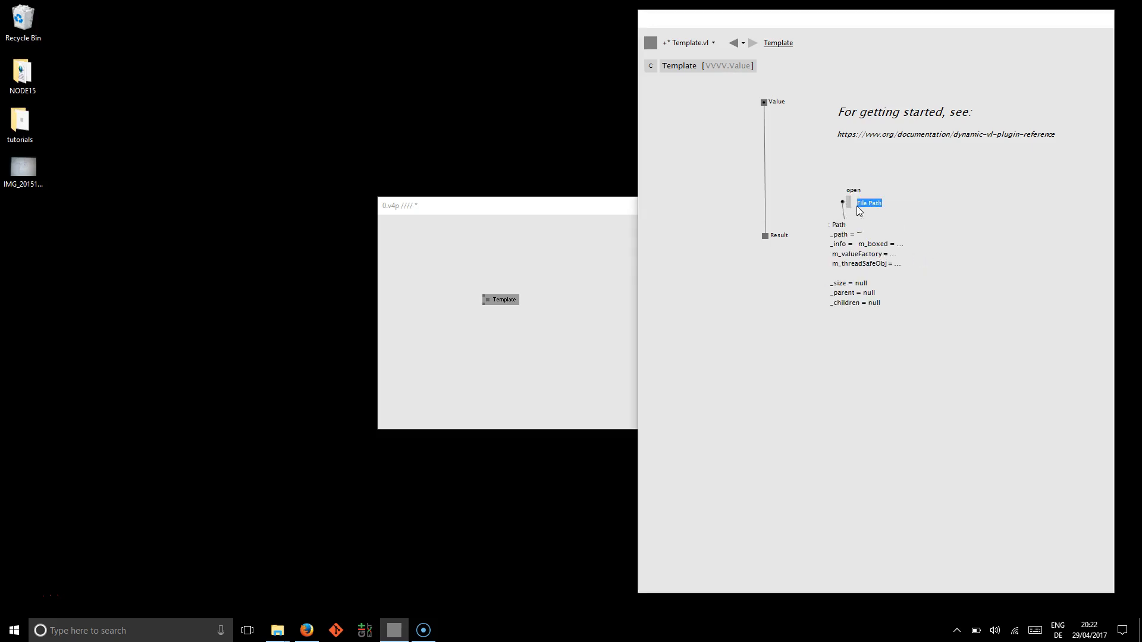
left_click(850, 204)
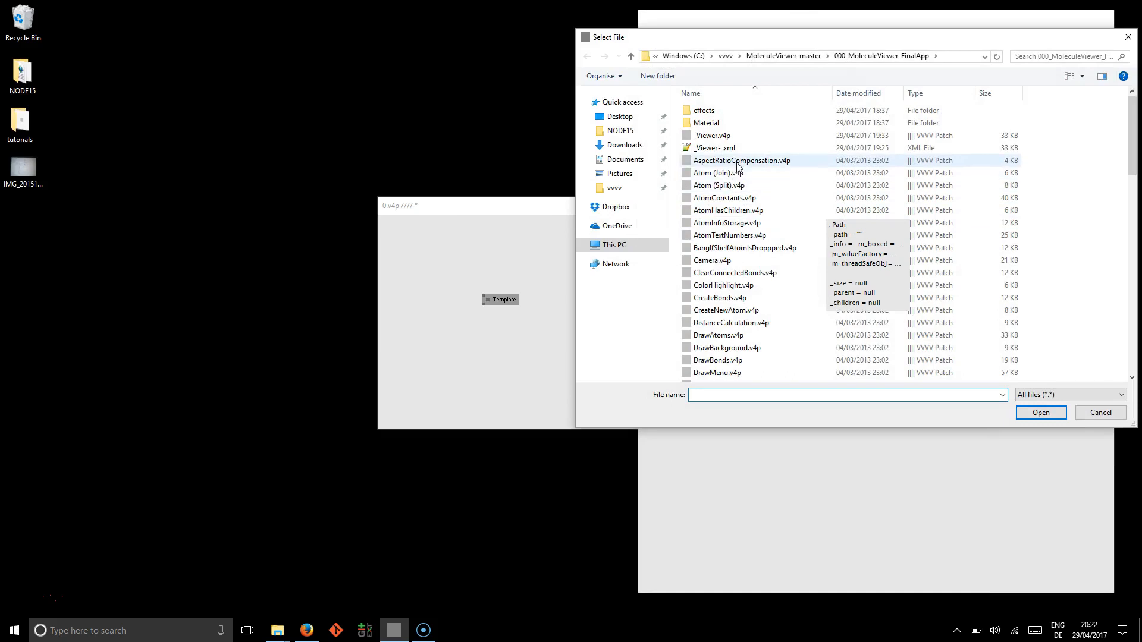
double_click(739, 164)
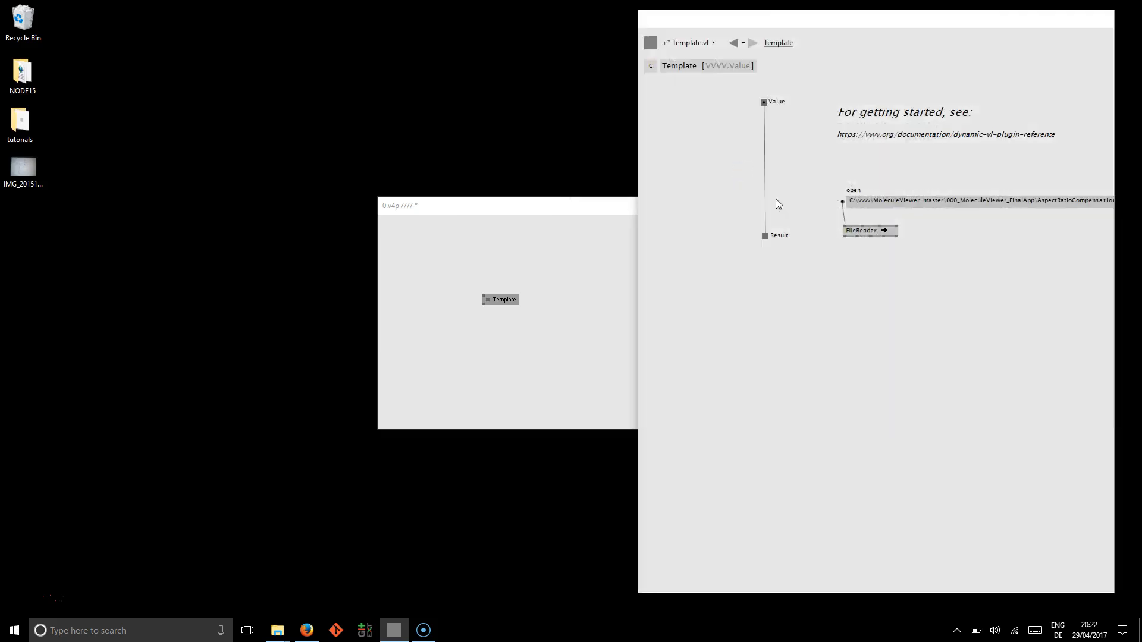
left_click_drag(875, 203, 843, 202)
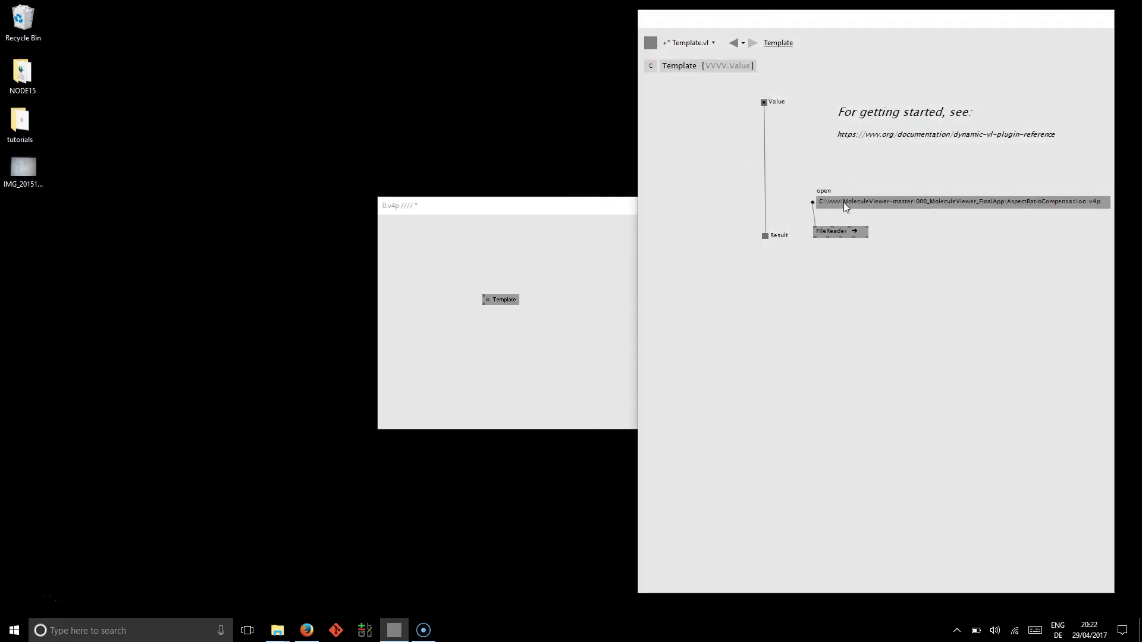
- Give FileReader a Read box configured as a one-shot Bang
left_click(865, 236)
left_click(910, 232)
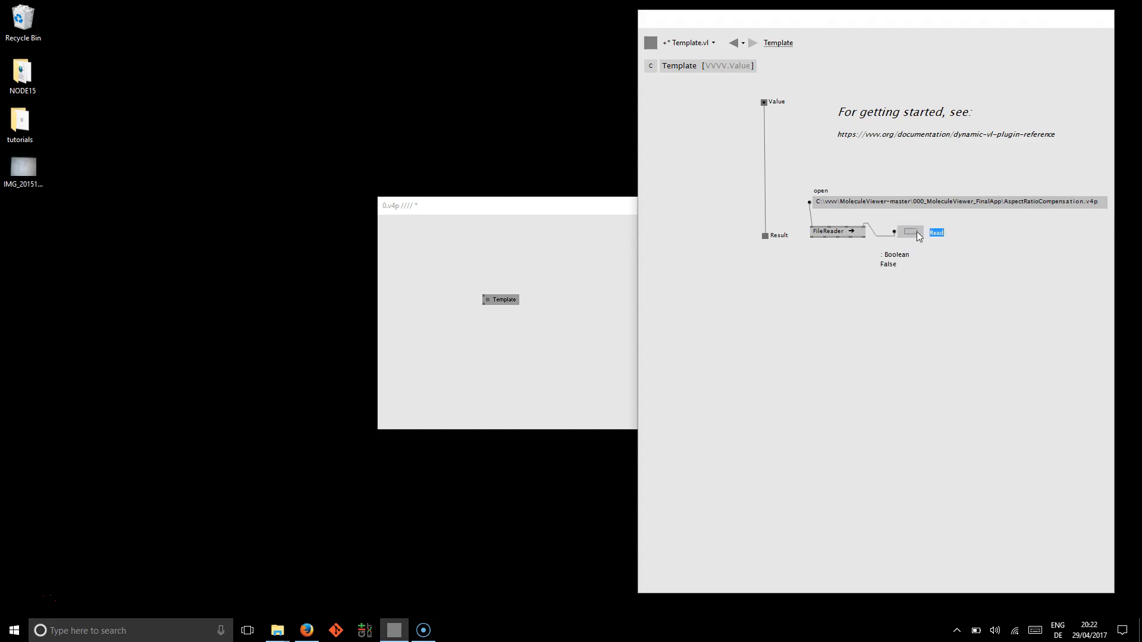
middle_click(916, 232)
left_click(944, 233)
left_click(947, 252)
double_click(824, 281)
type("X")
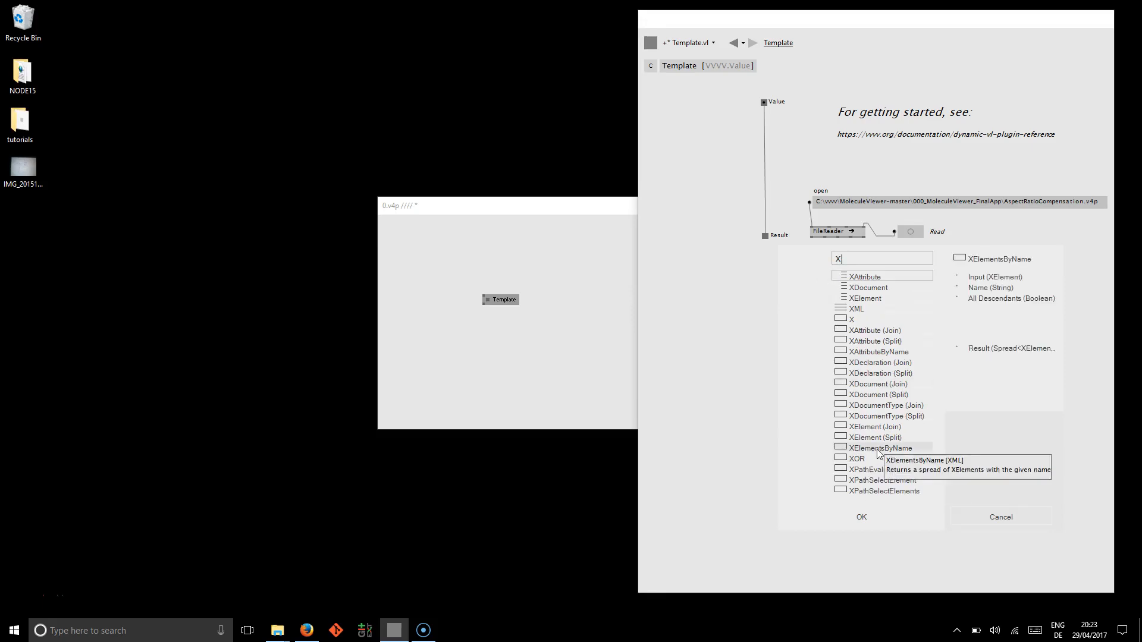
- Add XElementsByName fed by FileReader's output with a Name box set to PIN
left_click(879, 449)
left_click(826, 237)
left_click(826, 282)
left_click(855, 280)
double_click(856, 264)
type("PIN")
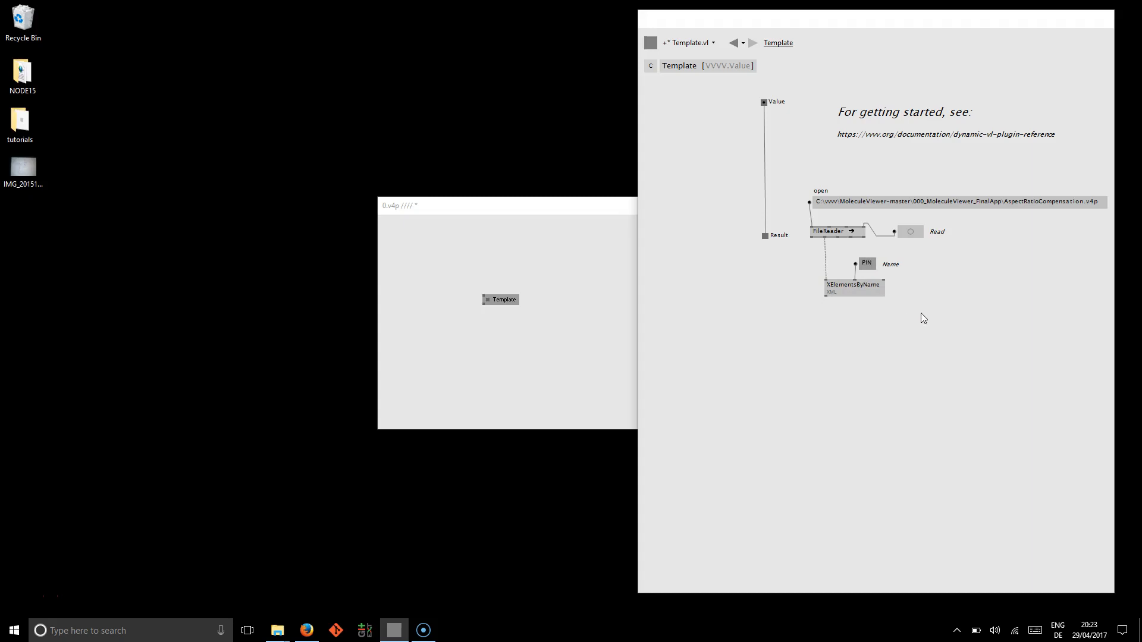
- Add an All Descendants toggle to XElementsByName and switch it on
left_click(884, 279)
double_click(931, 267)
left_click(935, 265)
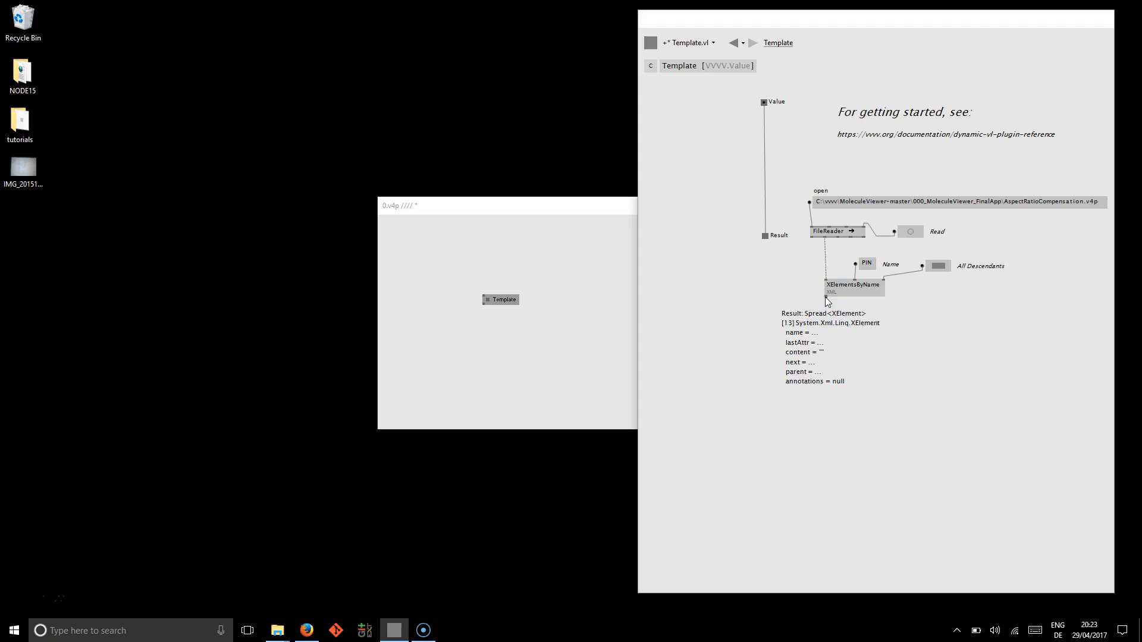
double_click(815, 330)
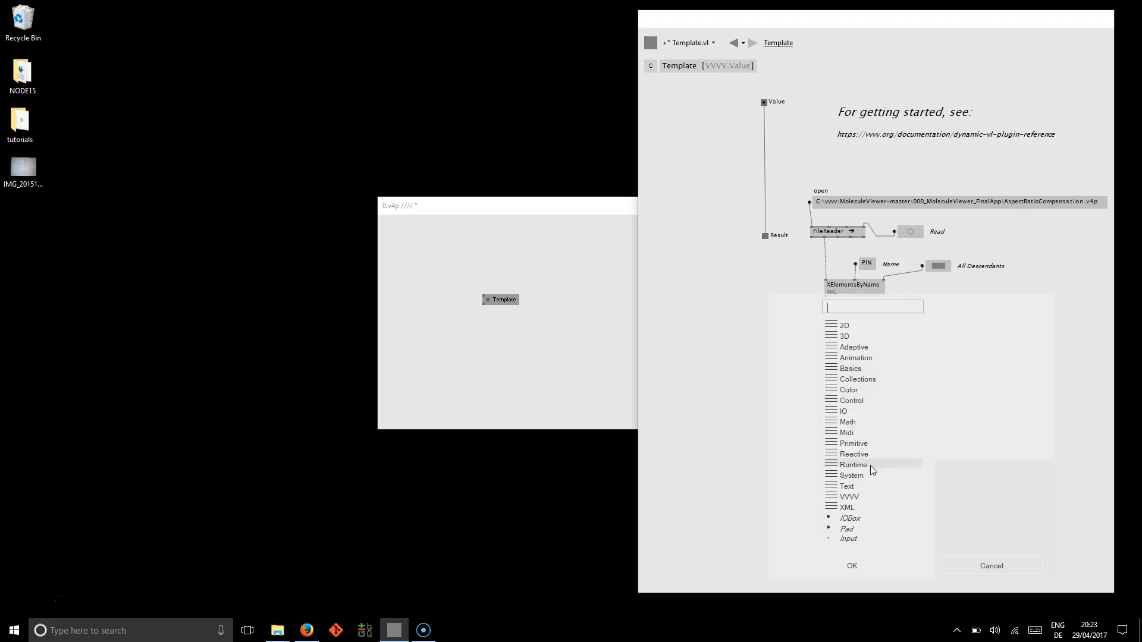
left_click(878, 506)
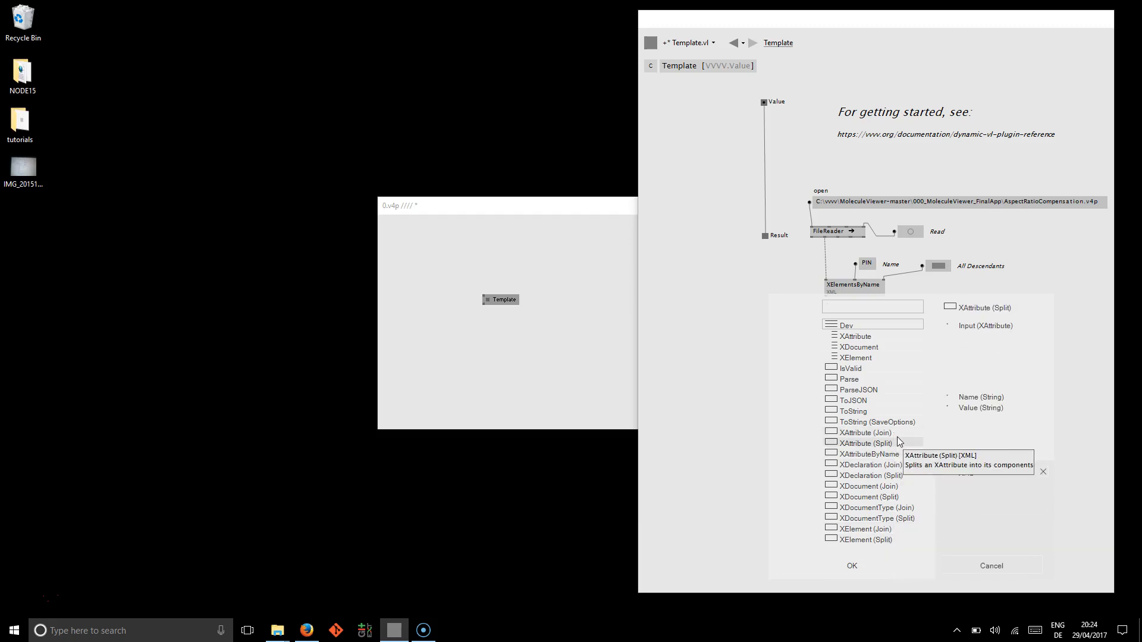
scroll(896, 455, "down", 2)
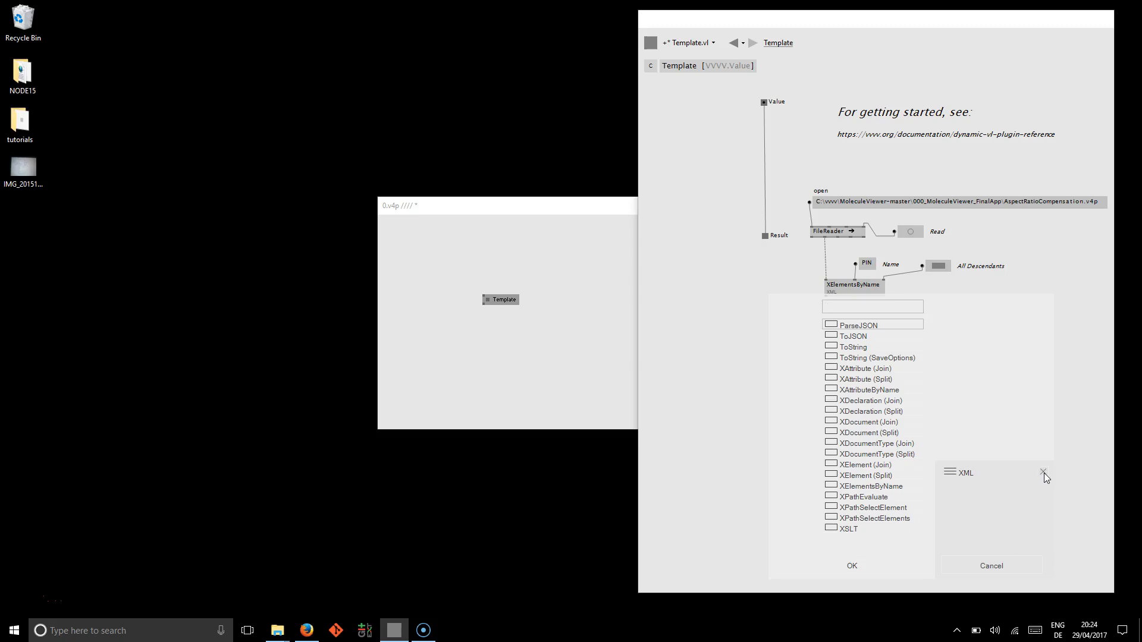
left_click(1001, 565)
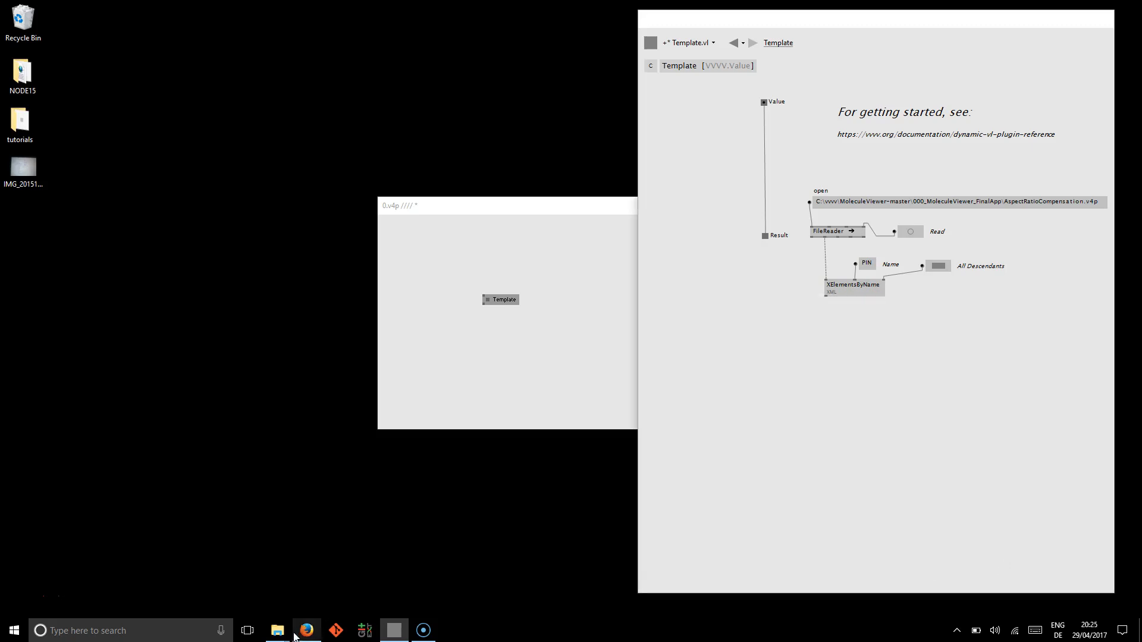
- Review the Firefox blog posts, switch to VL: Event based MIDI, then minimize the browser
left_click(305, 630)
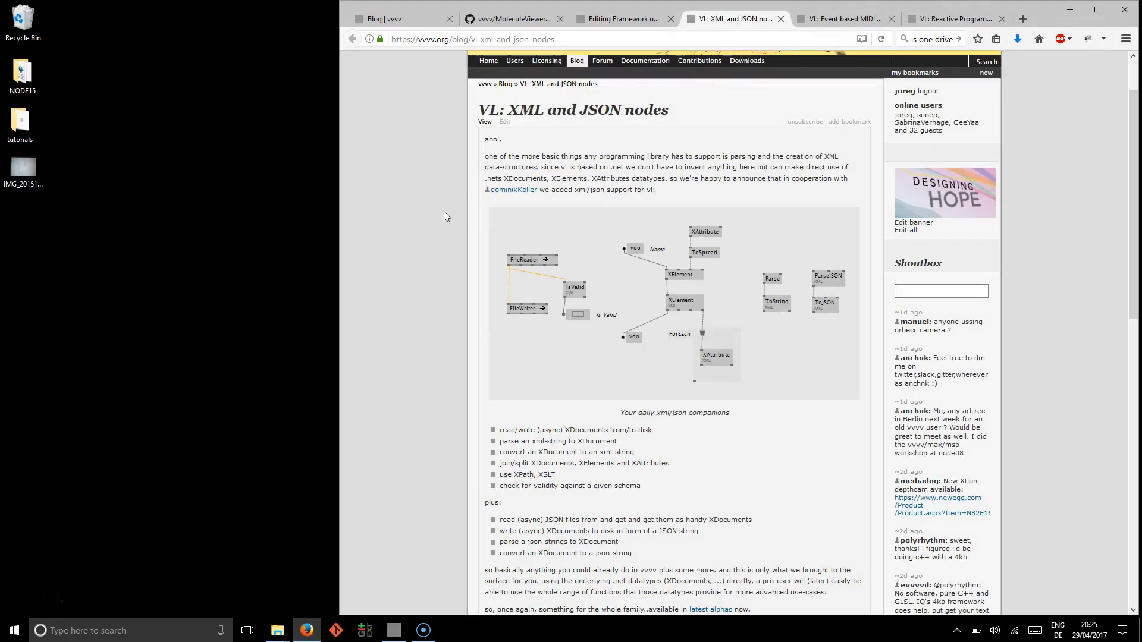
scroll(450, 217, "down", 2)
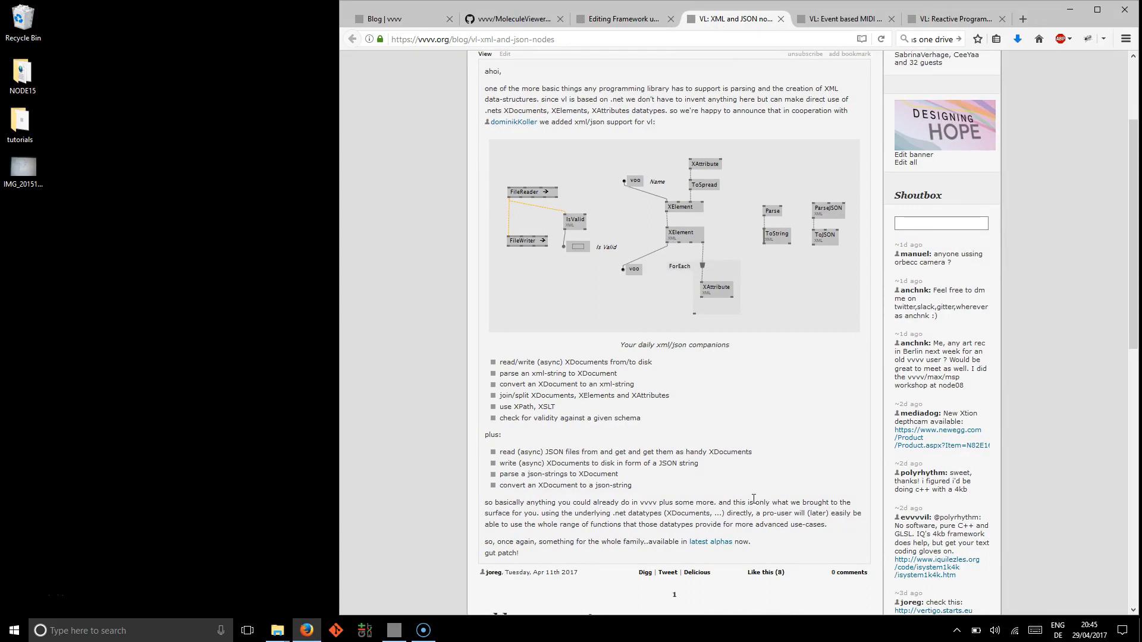
left_click(841, 17)
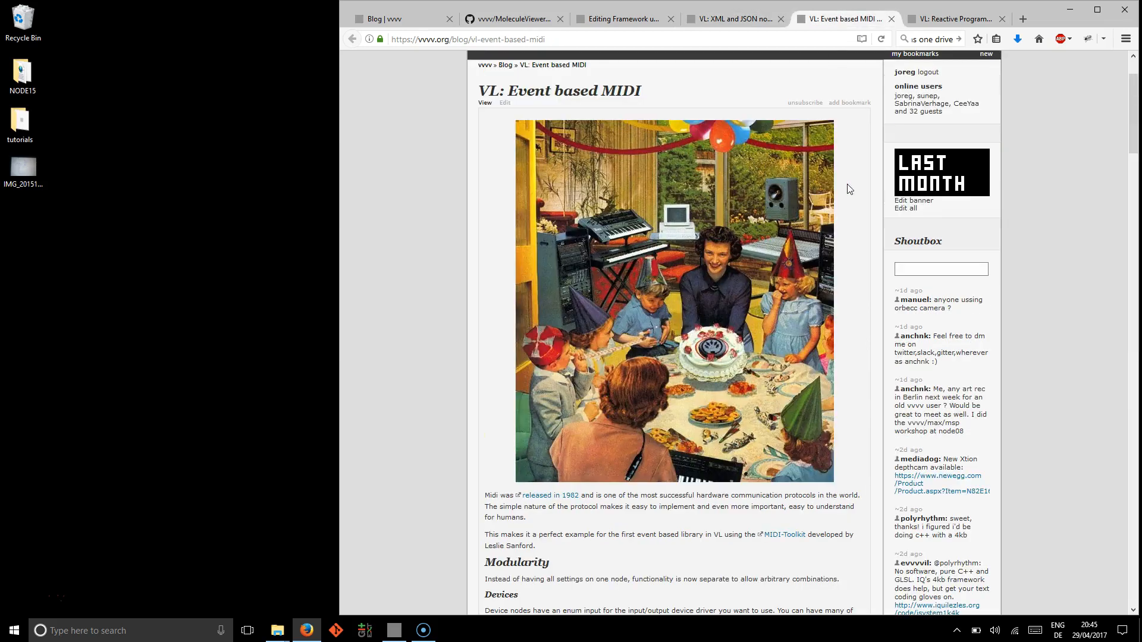
scroll(862, 179, "down", 2)
scroll(870, 183, "down", 3)
scroll(873, 184, "down", 5)
scroll(875, 185, "down", 1)
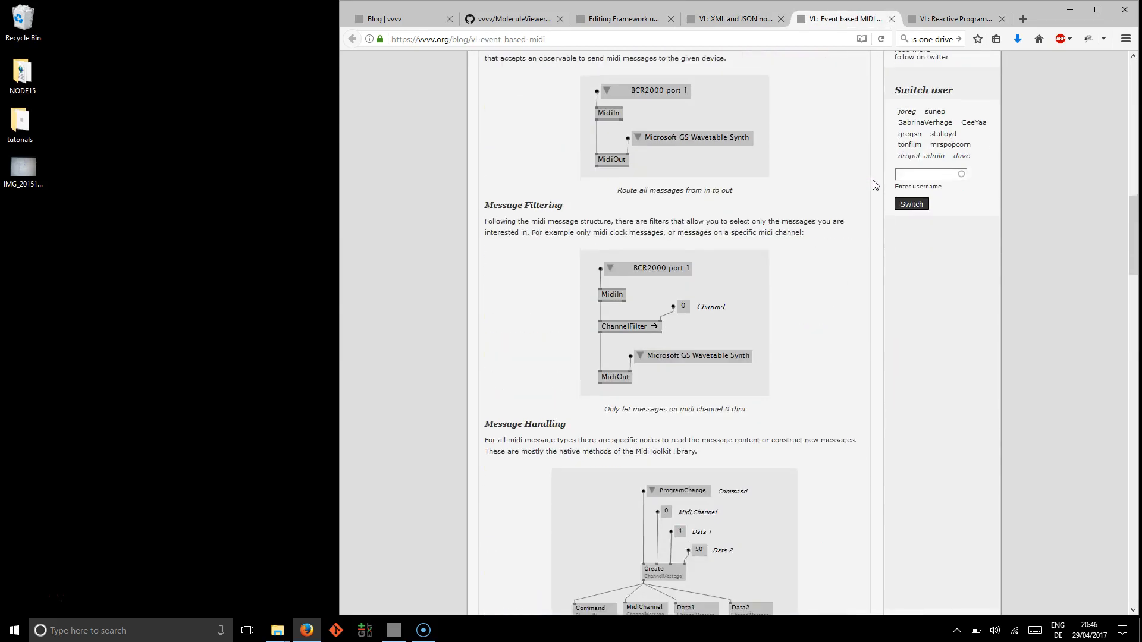
scroll(875, 184, "down", 4)
scroll(875, 187, "down", 1)
scroll(874, 185, "down", 1)
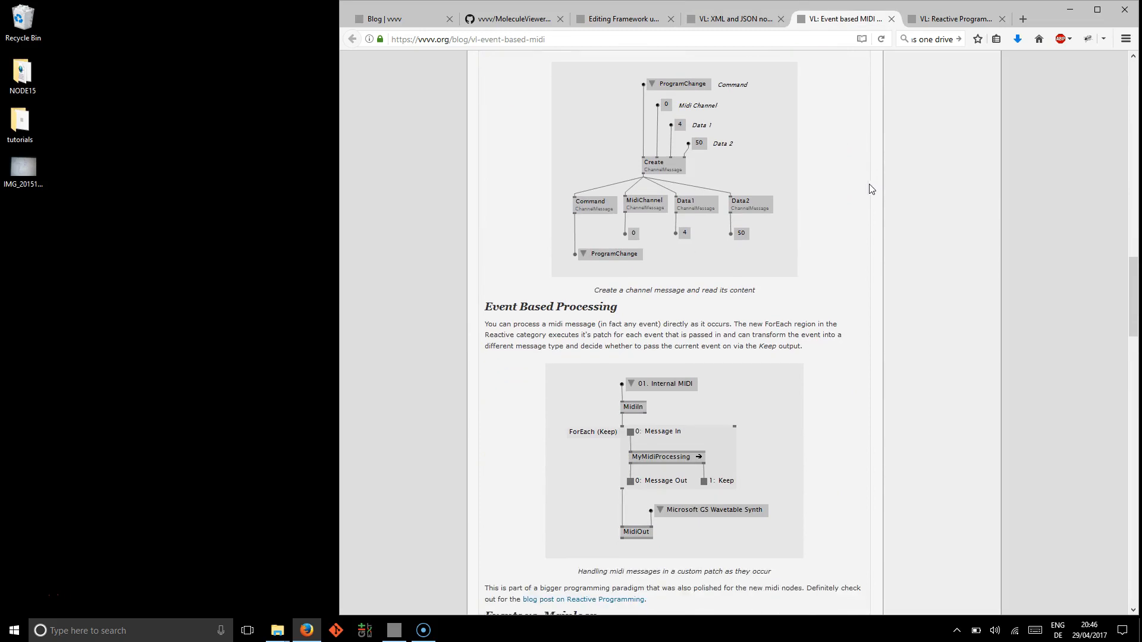
left_click(1069, 9)
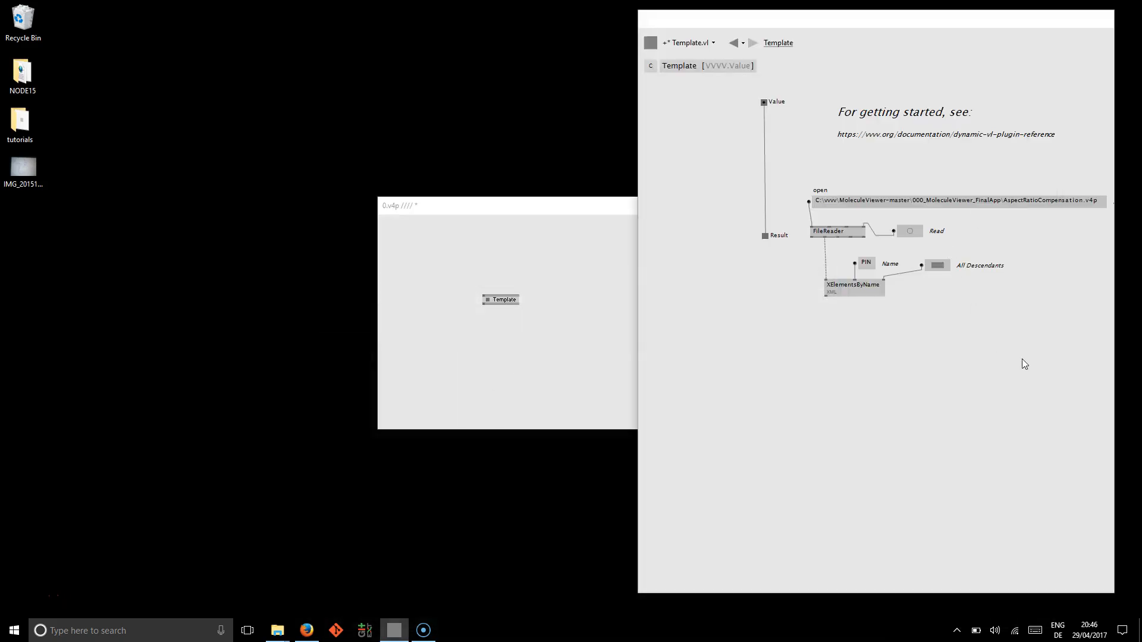
- Delete all FileReader and XML nodes, then search midi in the node browser and cancel
left_click_drag(1022, 358, 705, 89)
key("Delete")
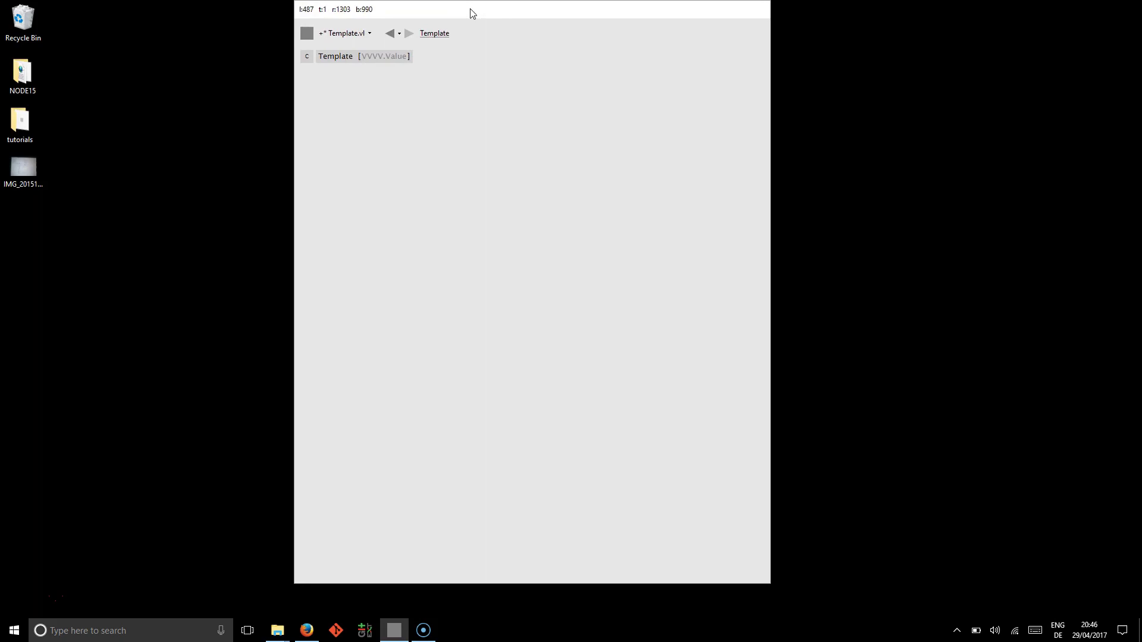
left_click_drag(470, 13, 461, 15)
double_click(463, 179)
type("midi")
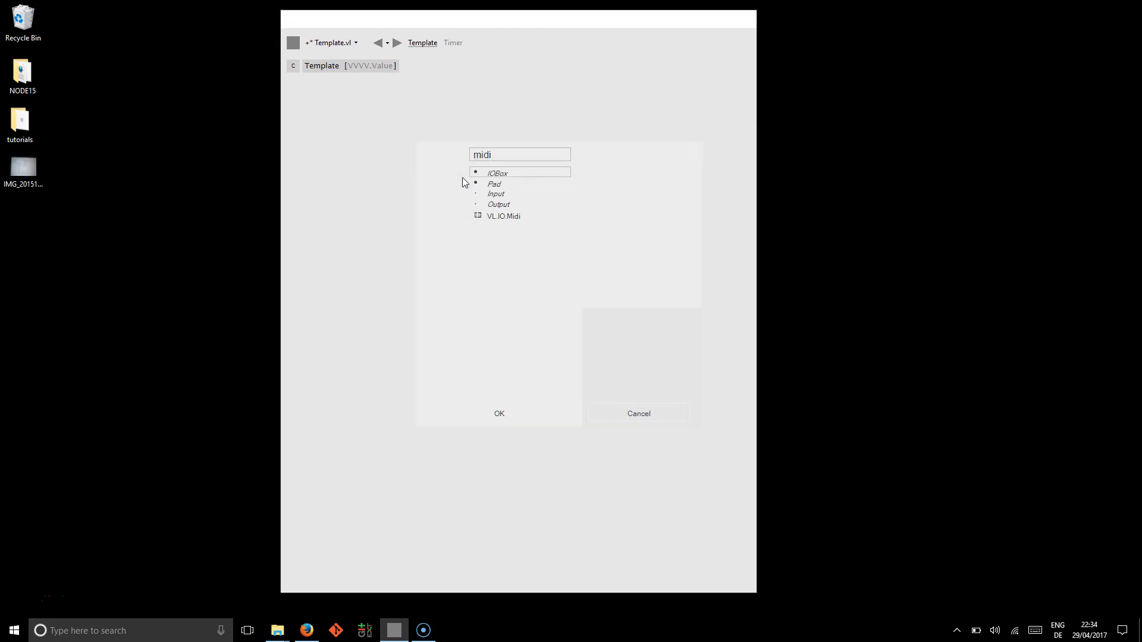
left_click(522, 217)
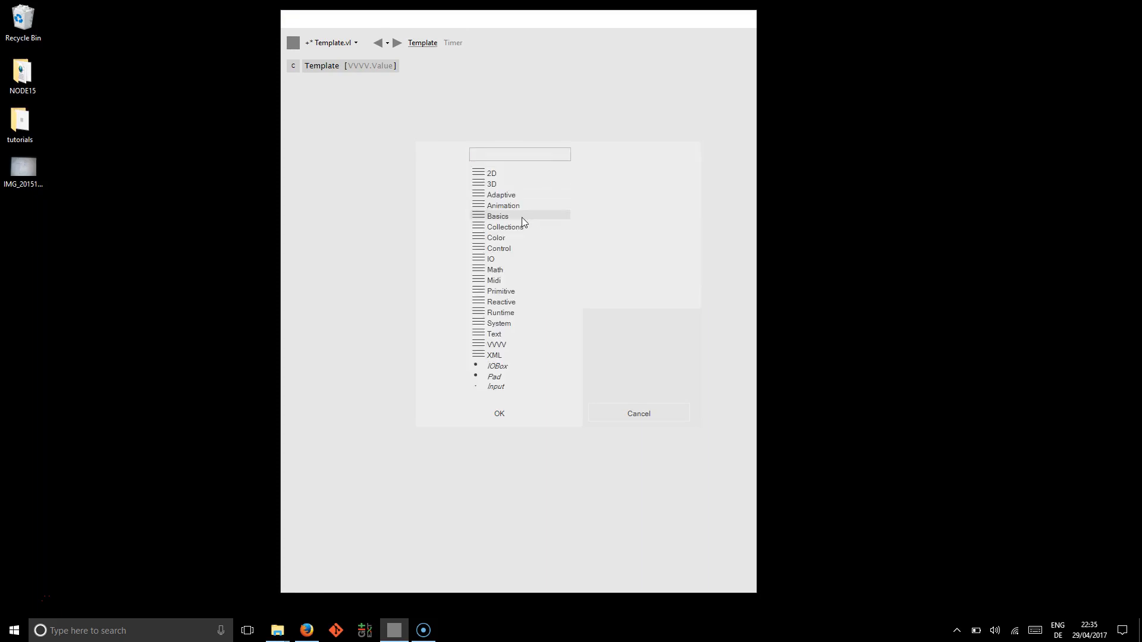
left_click(618, 406)
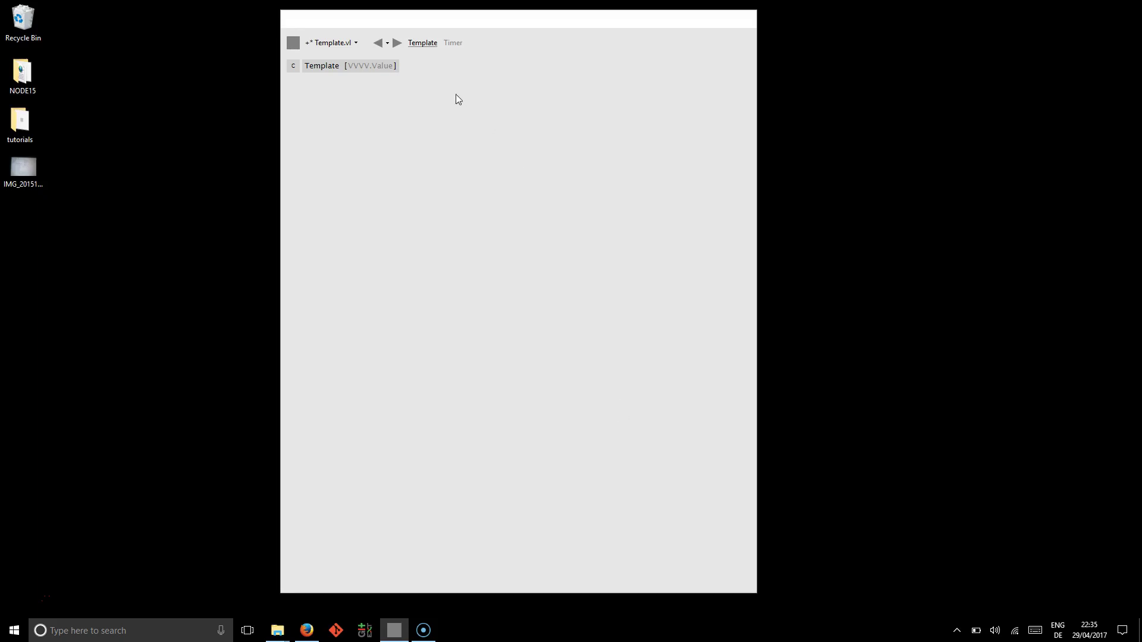
- Enable the VL.IO.Midi NuGet dependency for Template.vl
left_click(342, 44)
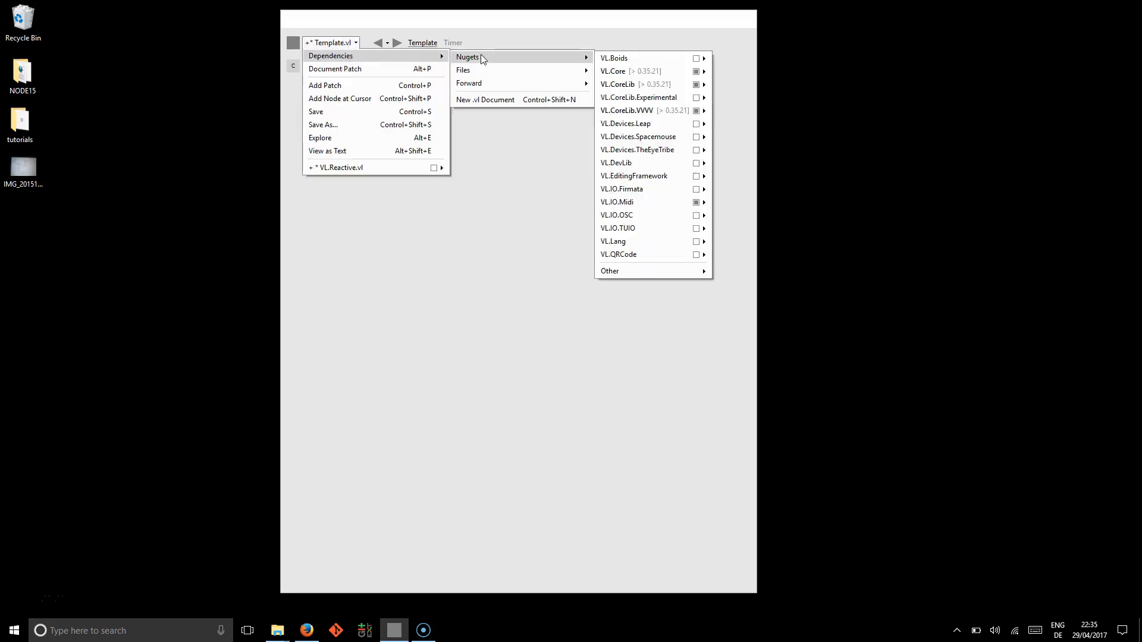
mouse_move(618, 203)
left_click(504, 211)
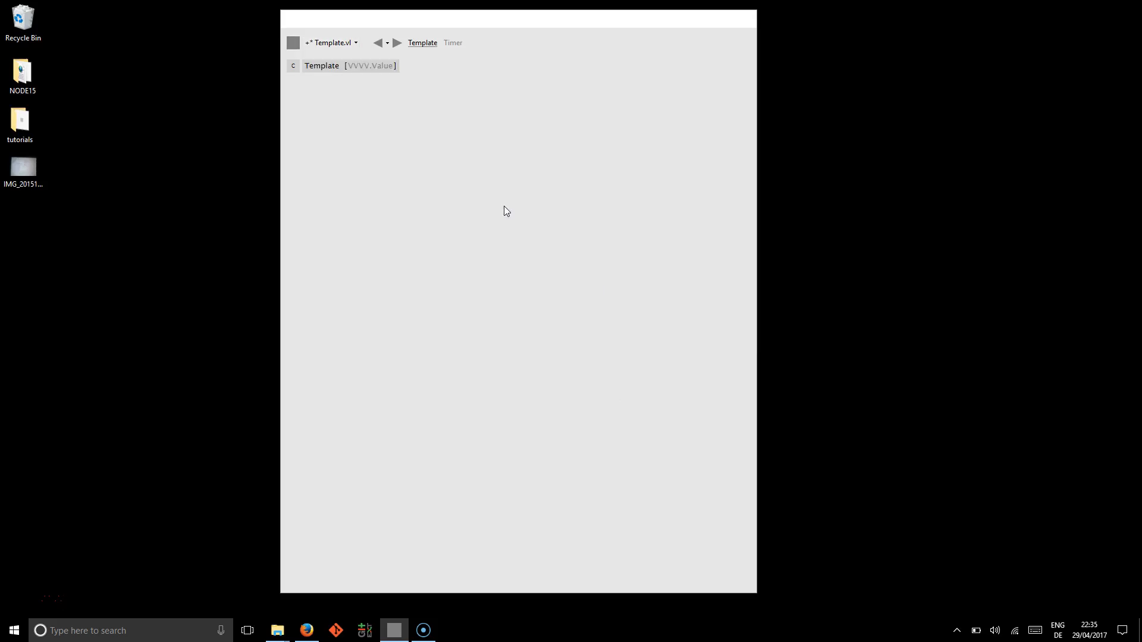
double_click(478, 163)
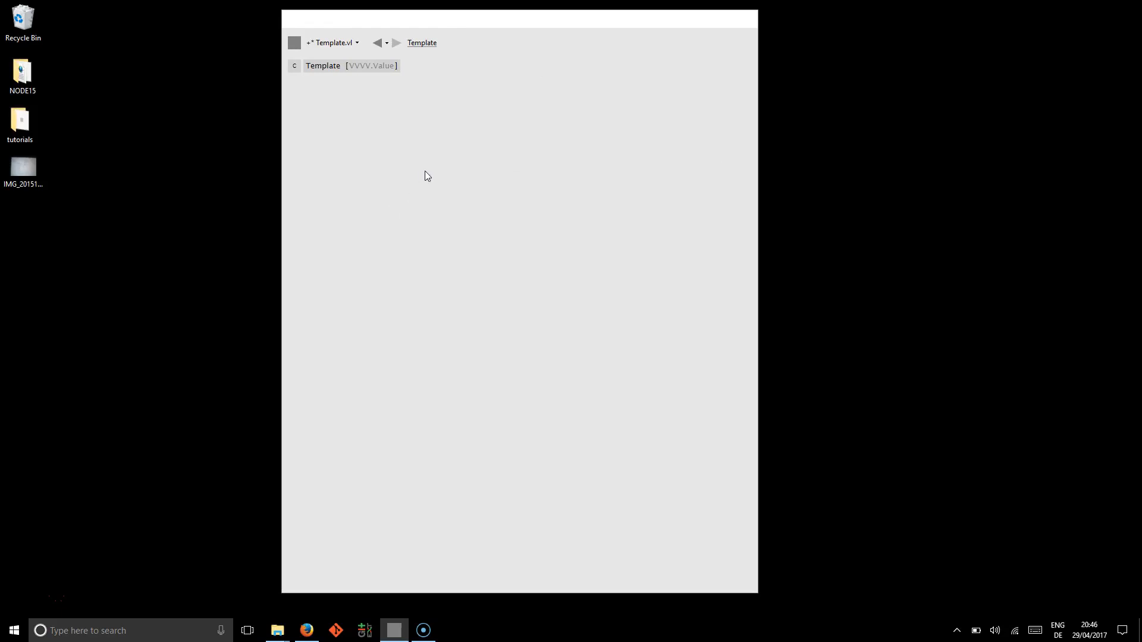
- Add MidiIn on M-Track with an Is Open indicator and wire it into MidiOut
double_click(425, 172)
type("midi")
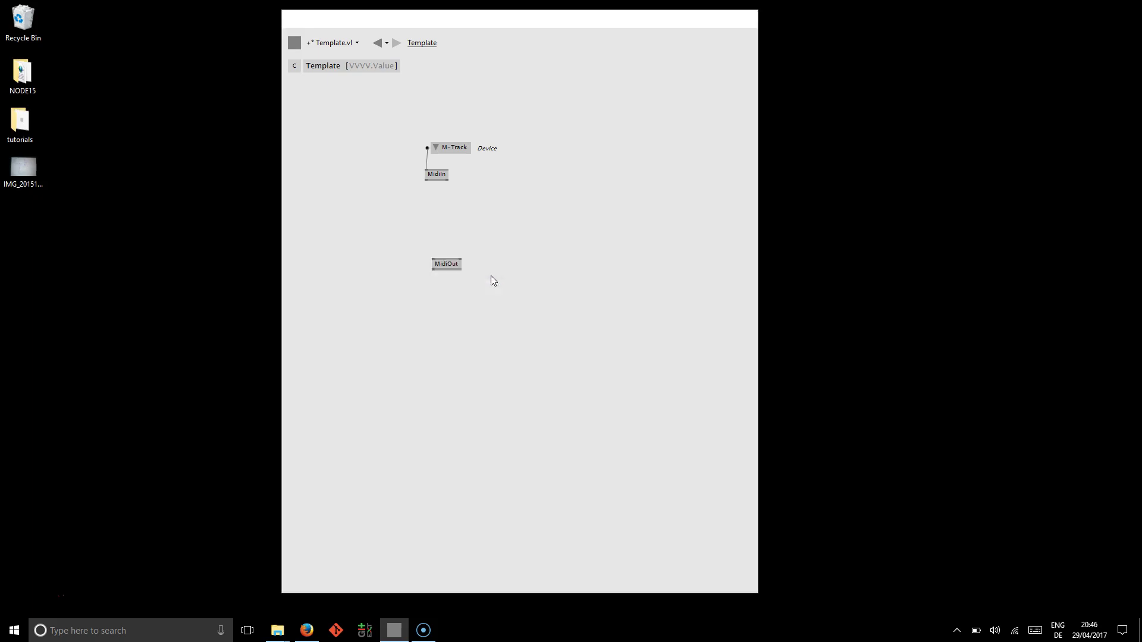
middle_click(459, 210)
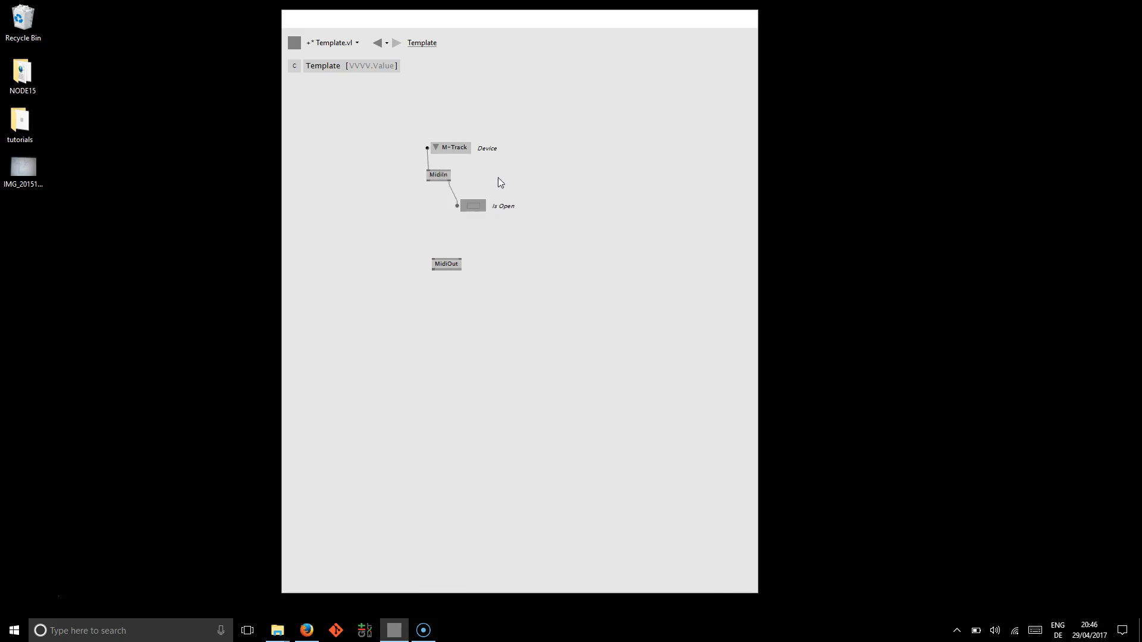
left_click(429, 182)
left_click(434, 264)
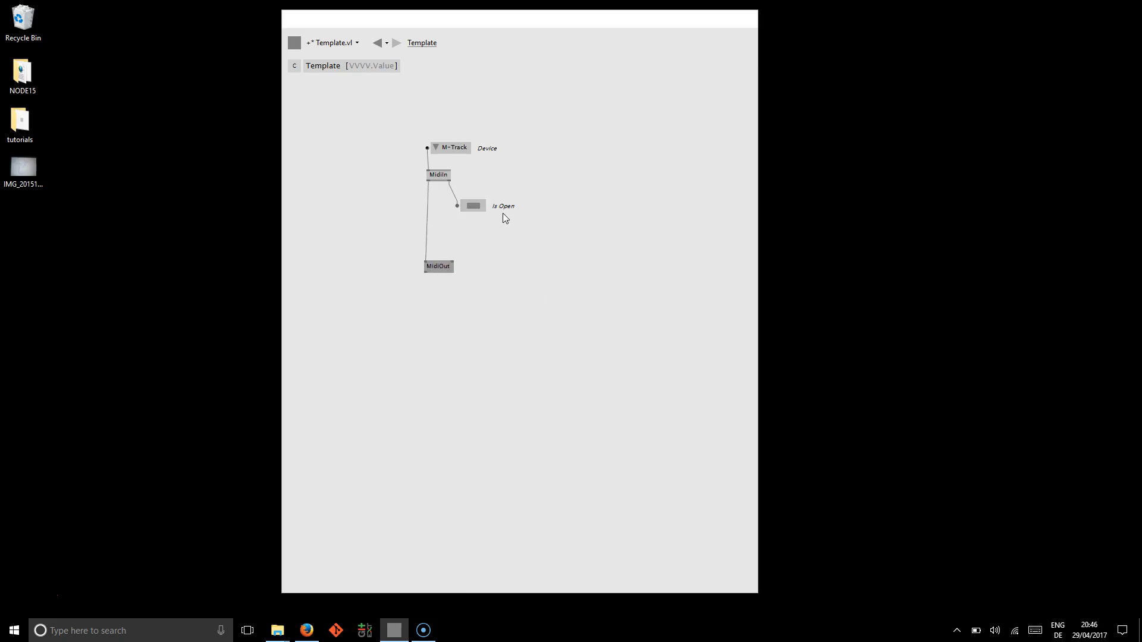
- Give MidiOut a Device box set to Microsoft GS Wavetable Synth
left_click(455, 263)
middle_click(482, 243)
left_click_drag(508, 240, 495, 247)
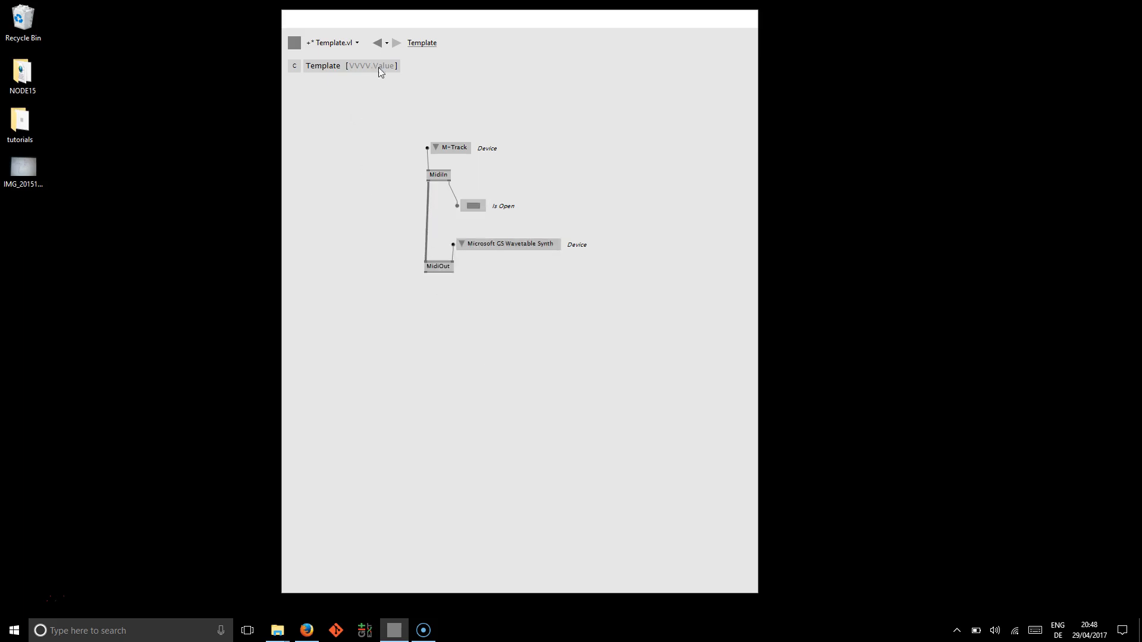
- Move the Template window aside and add a MainLoop node to 0.v4p
left_click_drag(377, 26, 659, 16)
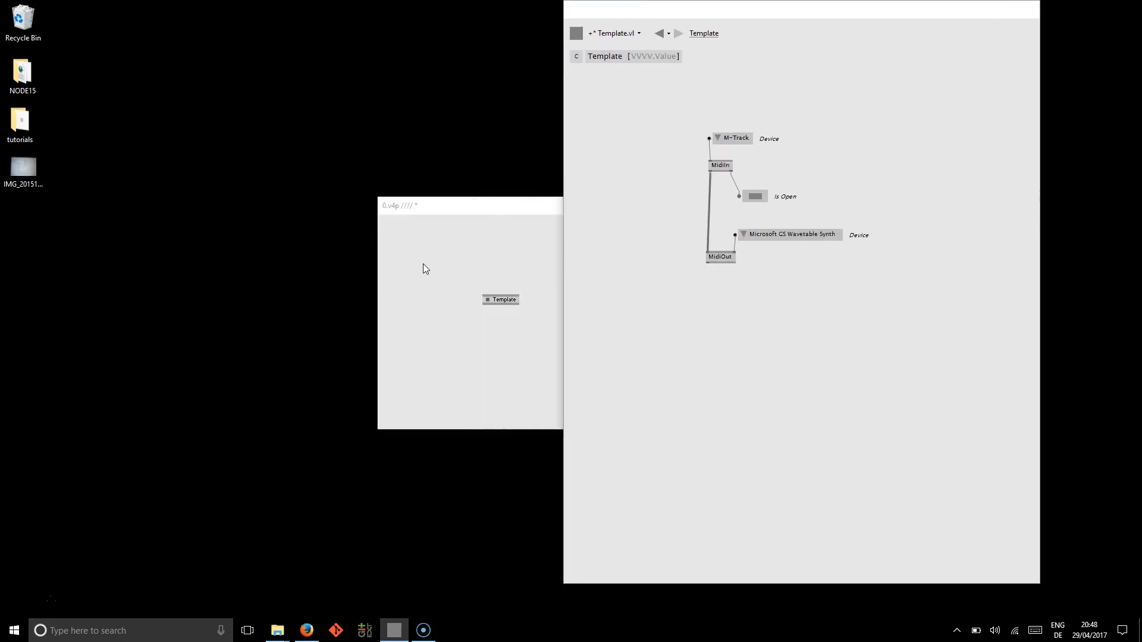
left_click(422, 263)
double_click(423, 264)
type("main")
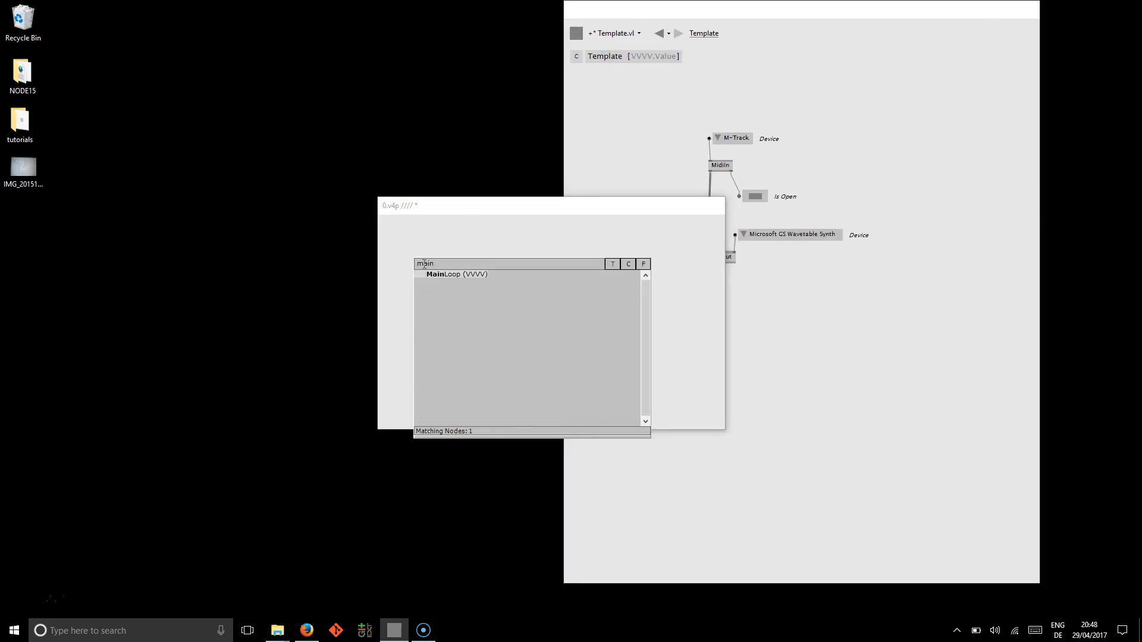
left_click(436, 274)
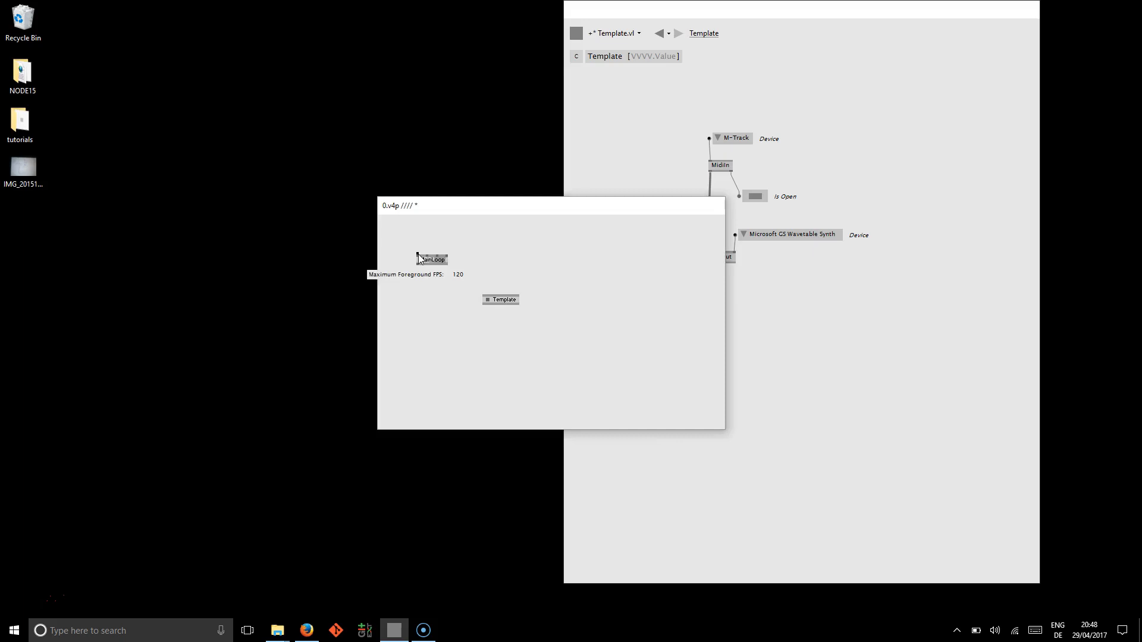
- Set MainLoop's maximum foreground FPS to 120 via a value box
middle_click(419, 254)
left_click(438, 236)
double_click(429, 235)
type("120")
key("Return")
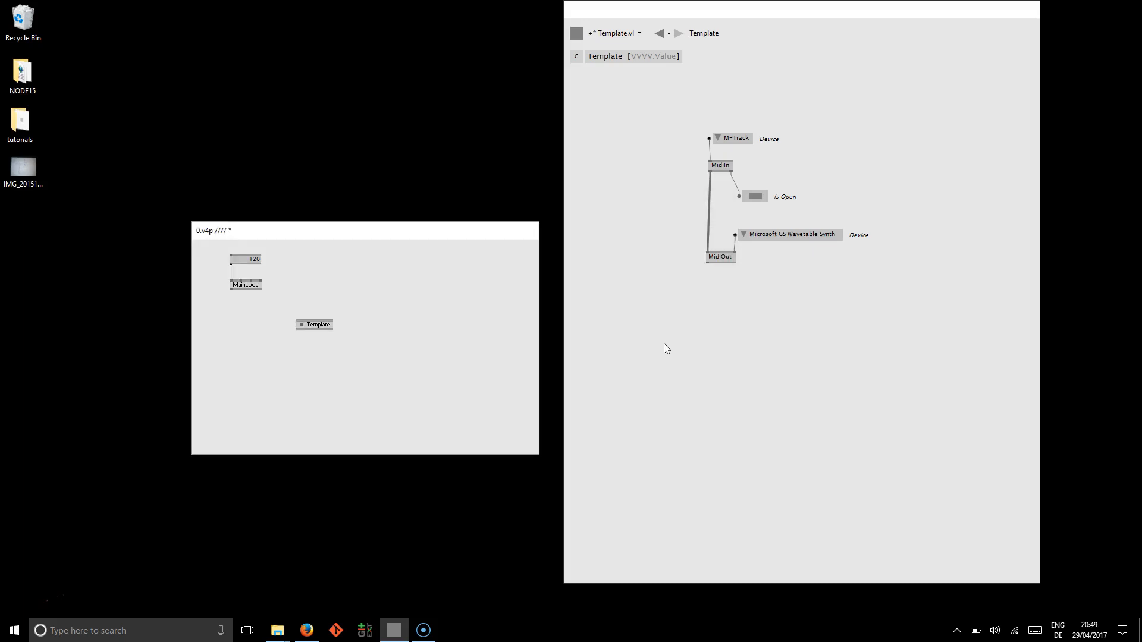
- Add a NoteState node fed by MidiIn with a Note value box at 60
left_click(664, 349)
double_click(637, 216)
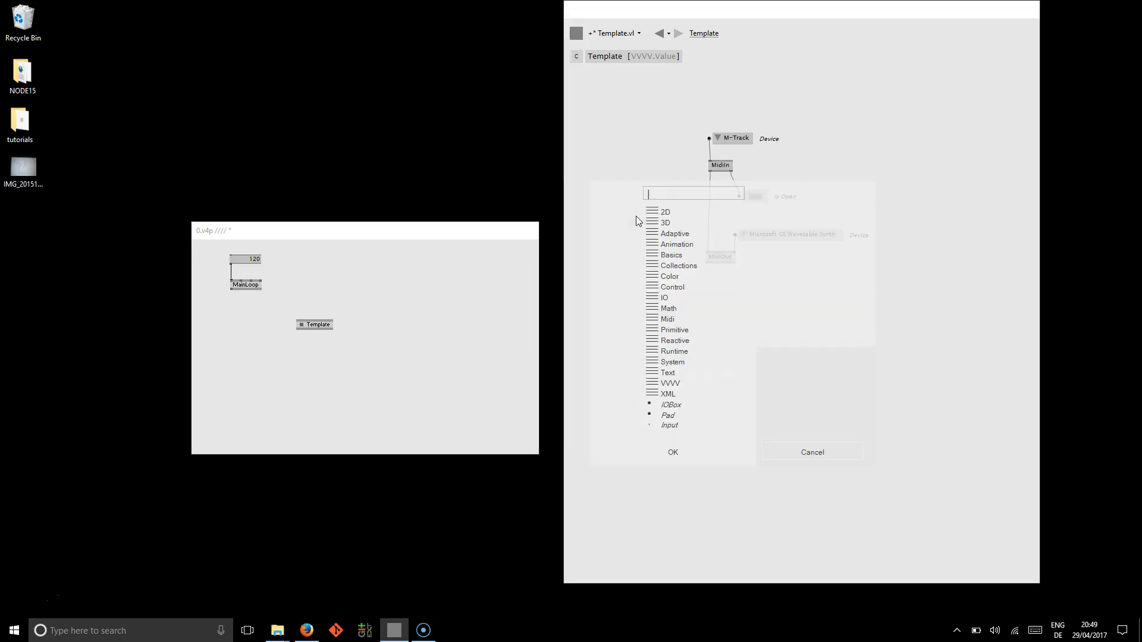
type("notestate")
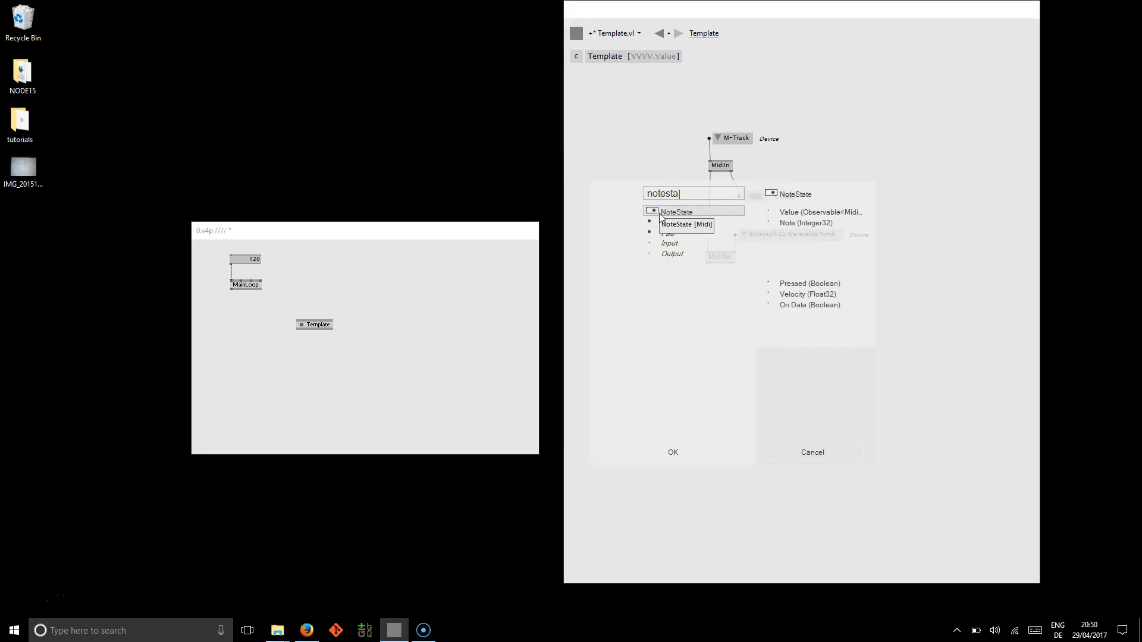
key("Return")
left_click(709, 172)
left_click(680, 220)
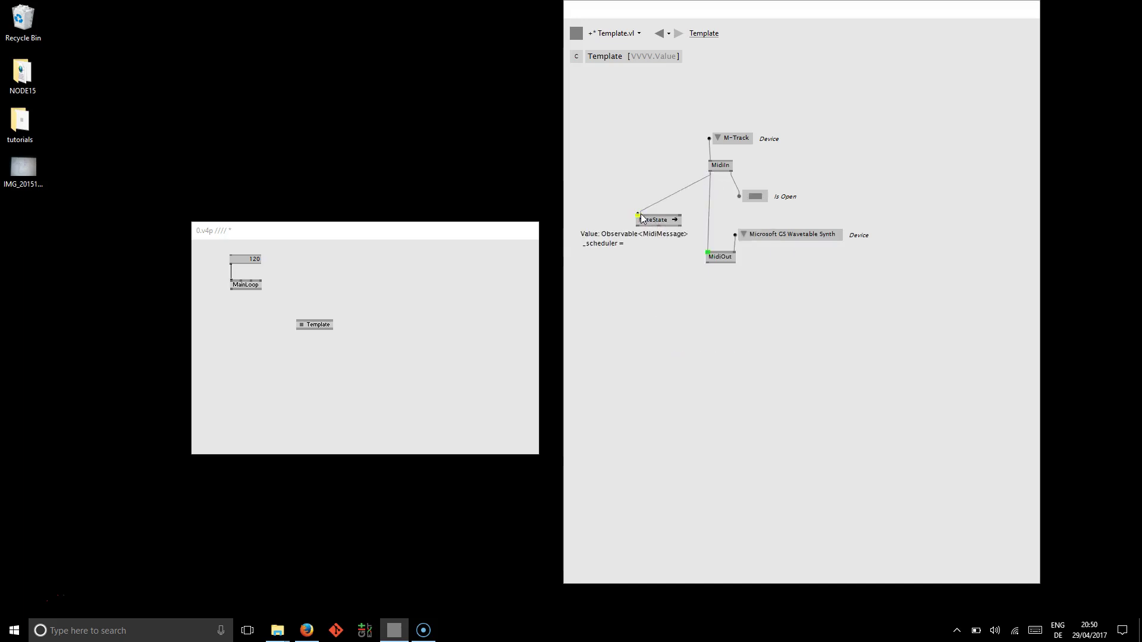
middle_click(680, 218)
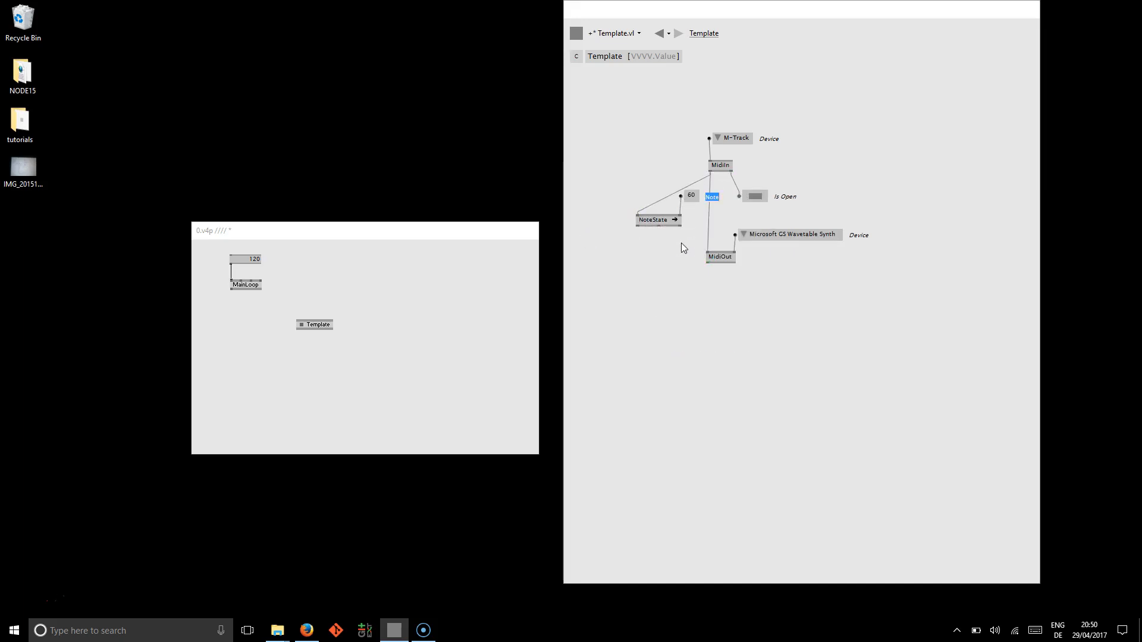
- Add a Pressed indicator box to NoteState, resize it, then delete it
middle_click(634, 265)
mouse_move(657, 270)
left_mouse_down()
mouse_move(735, 341)
mouse_move(764, 327)
left_mouse_up()
left_click_drag(720, 288, 792, 385)
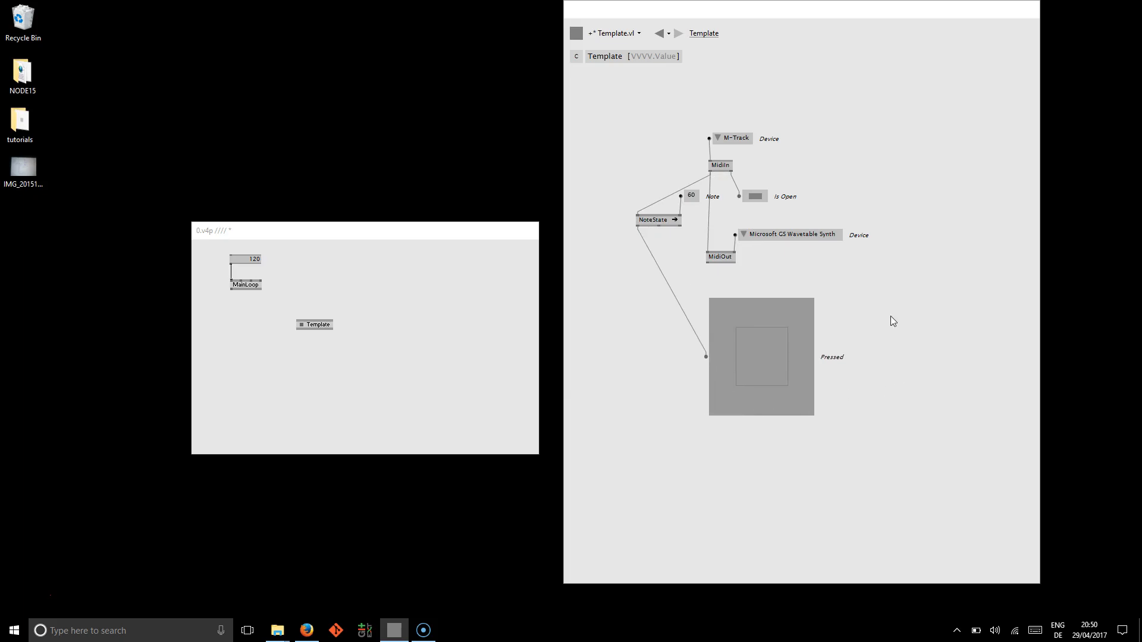
key("Delete")
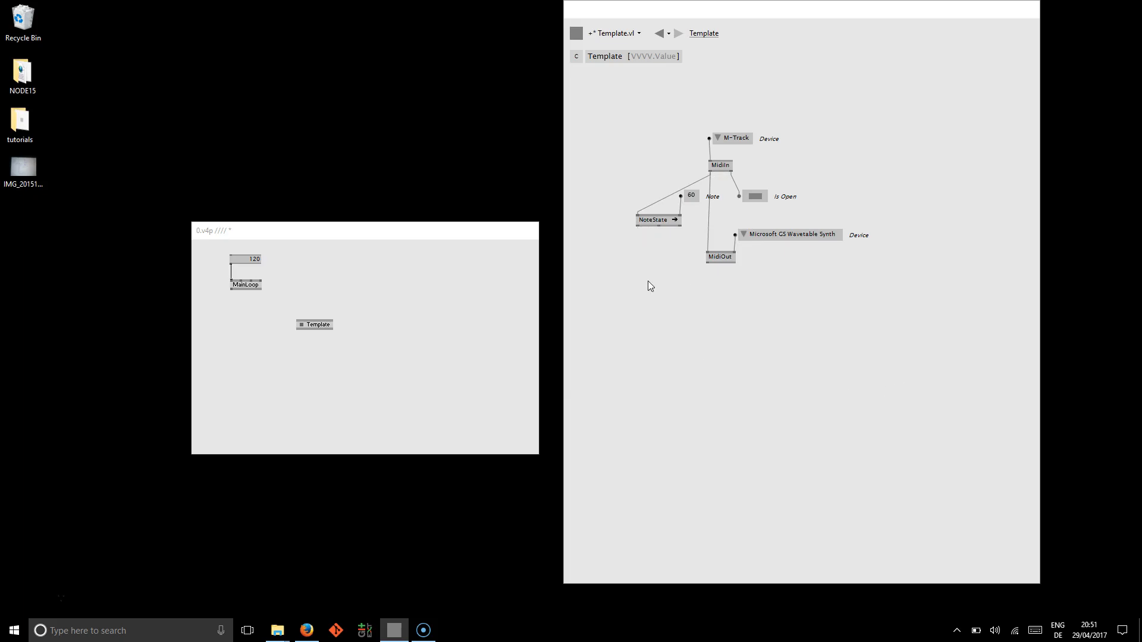
- Add a NotesState node fed by MidiIn with a Result box listing held notes
double_click(647, 282)
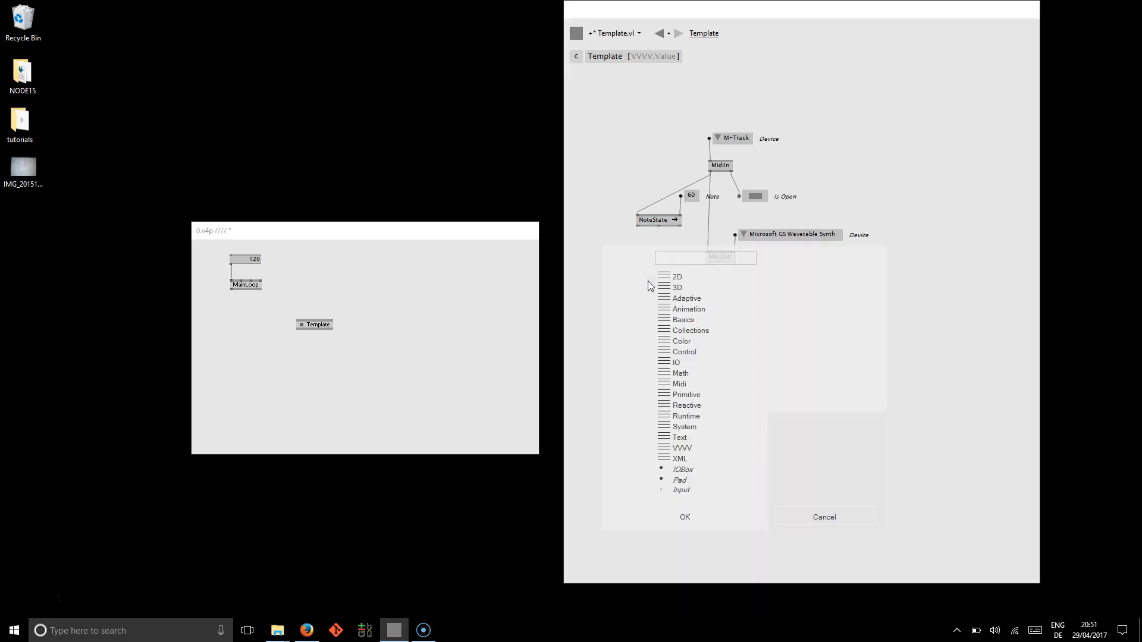
type("notess")
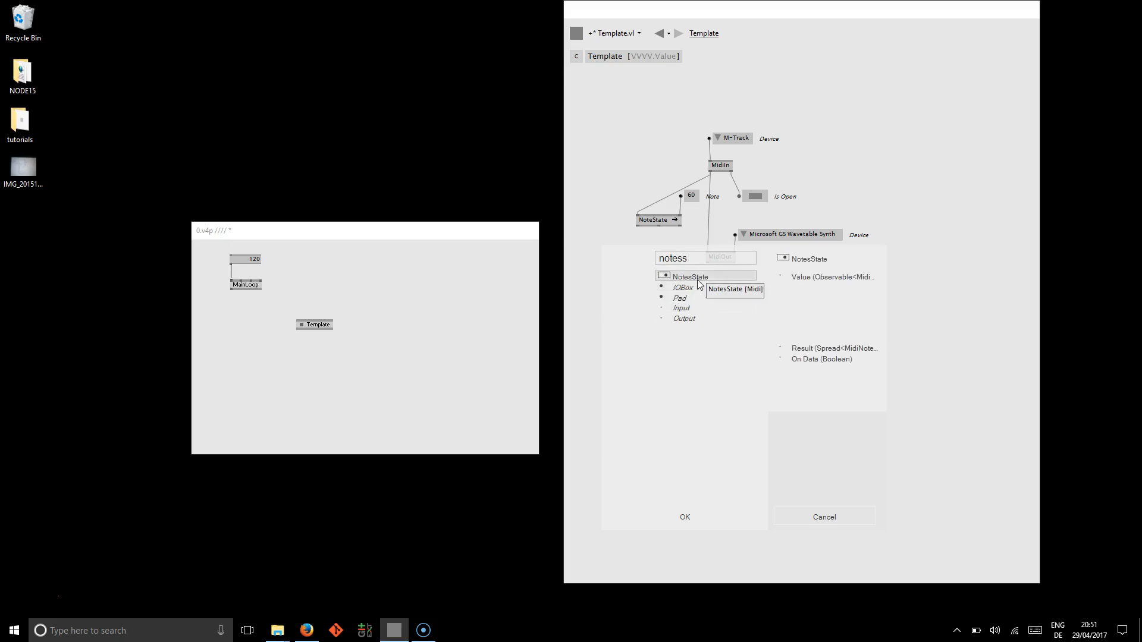
left_click(697, 278)
left_click(712, 170)
left_click(650, 284)
left_click(652, 291)
left_click(651, 314)
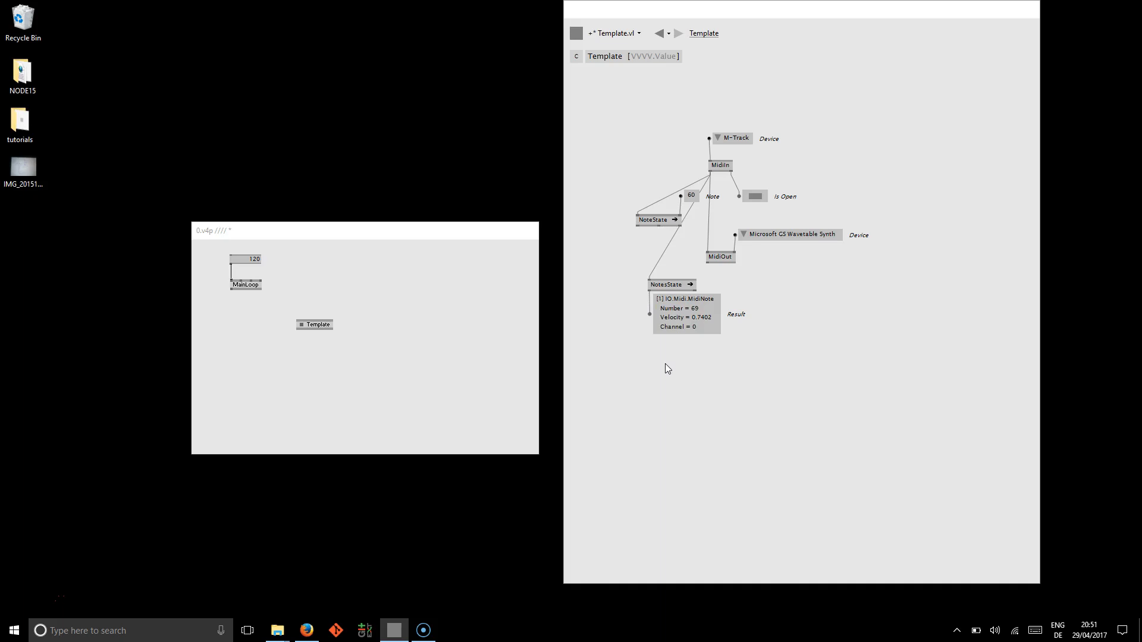
- Move the MIDI device nodes further right of the note-reading nodes
mouse_move(701, 349)
left_mouse_down()
mouse_move(651, 218)
mouse_move(604, 223)
left_mouse_up()
mouse_move(805, 291)
left_mouse_down()
mouse_move(709, 134)
mouse_move(779, 164)
left_mouse_up()
double_click(710, 235)
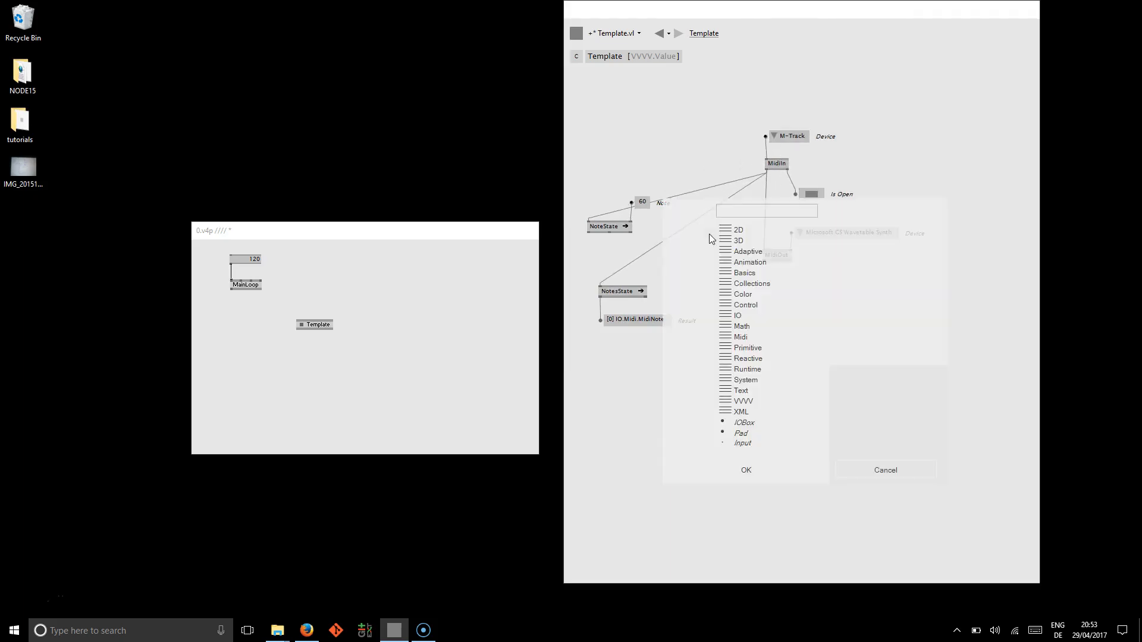
type("controllers")
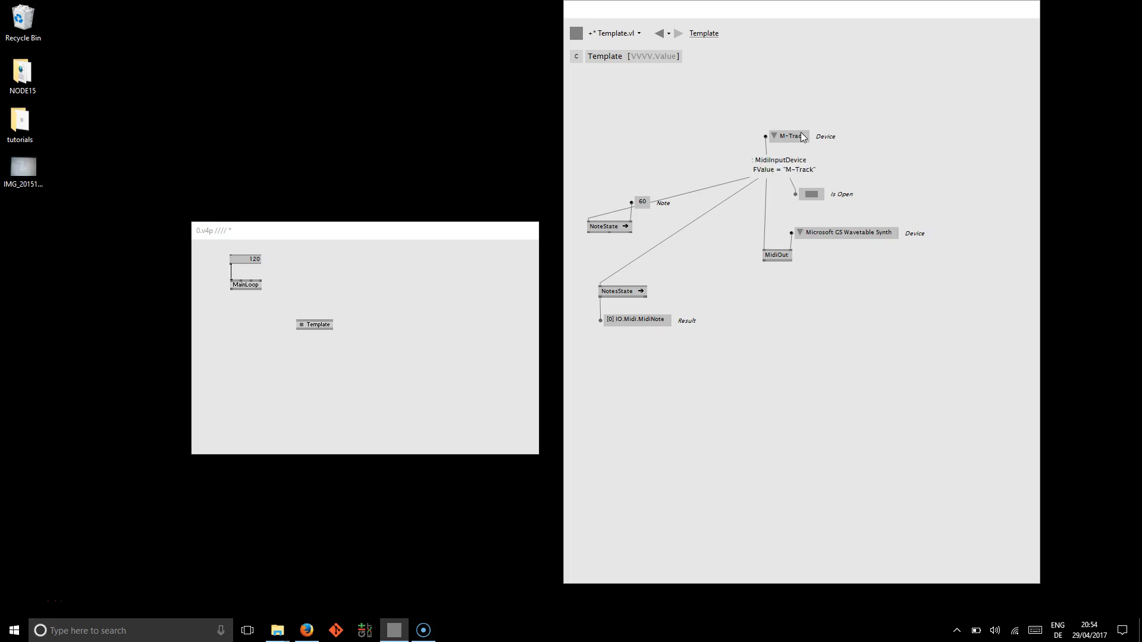
left_click(801, 136)
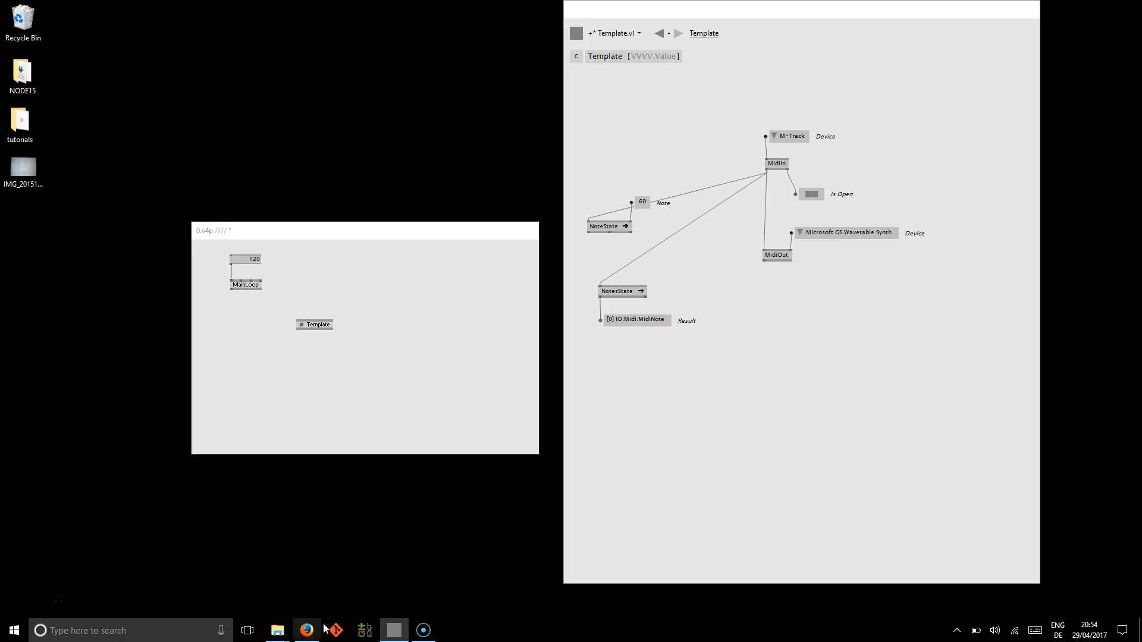
- Bring Firefox forward and switch to the VL: Reactive Programming article's Processing events section
left_click(307, 630)
scroll(759, 370, "up", 5)
scroll(791, 372, "up", 5)
scroll(803, 375, "down", 5)
scroll(814, 378, "down", 2)
scroll(816, 380, "down", 1)
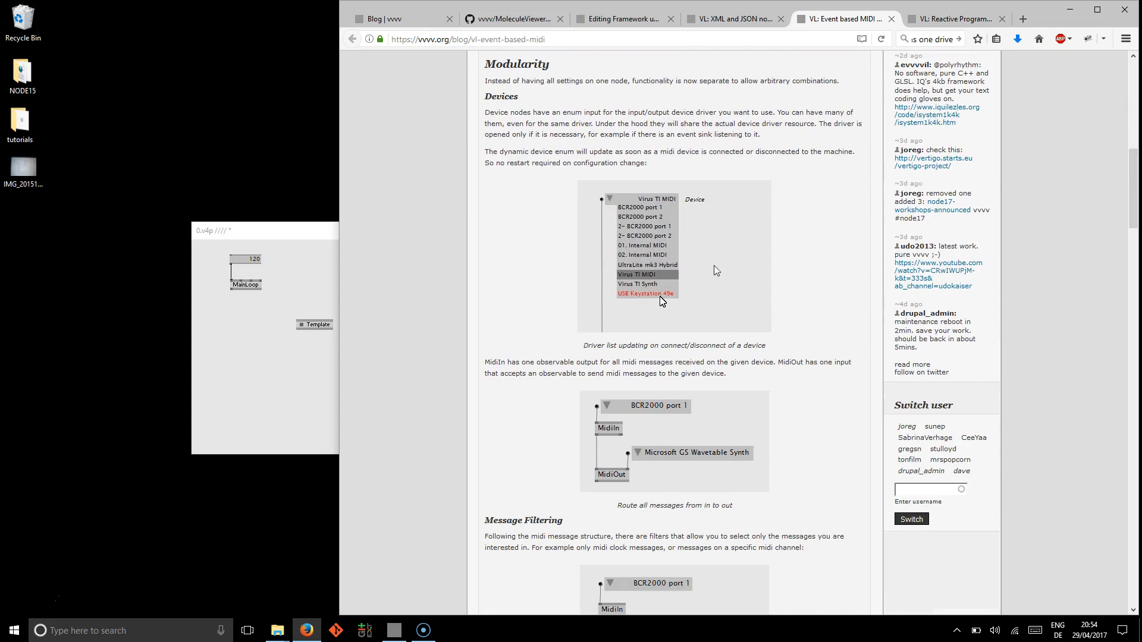
scroll(839, 223, "down", 2)
scroll(844, 273, "down", 3)
scroll(845, 277, "down", 2)
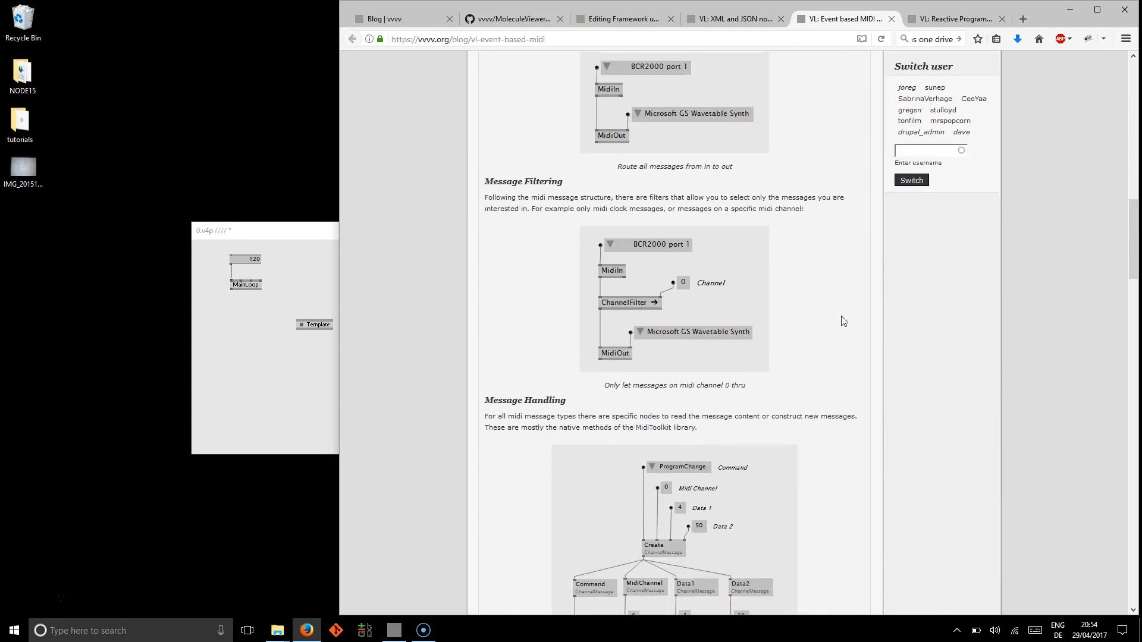
scroll(842, 319, "up", 5)
scroll(842, 321, "up", 5)
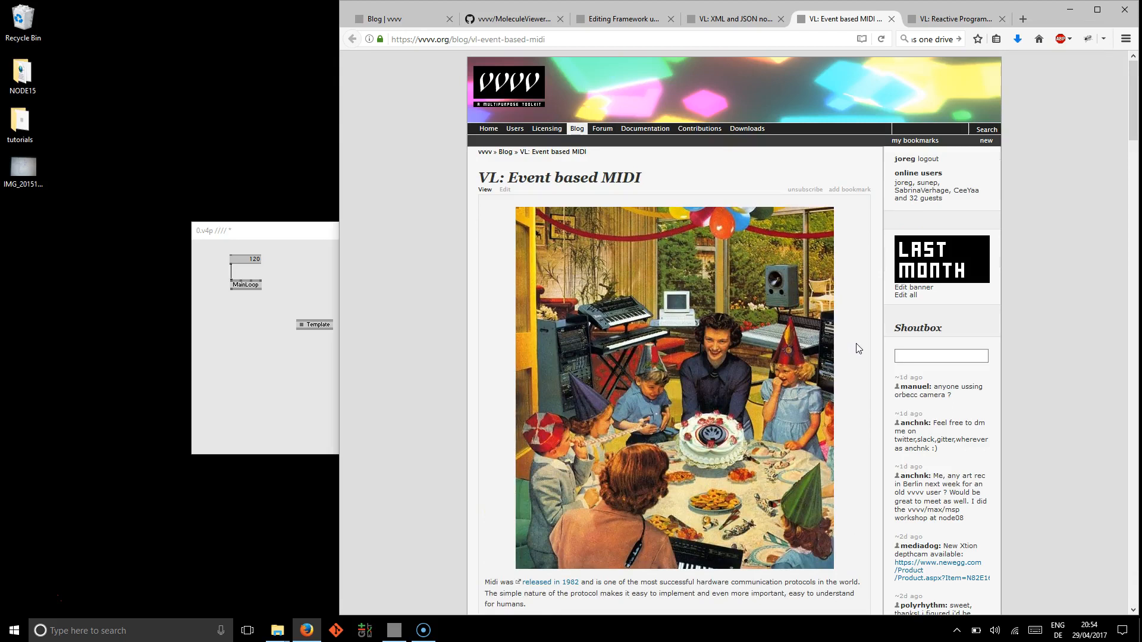
scroll(857, 348, "down", 1)
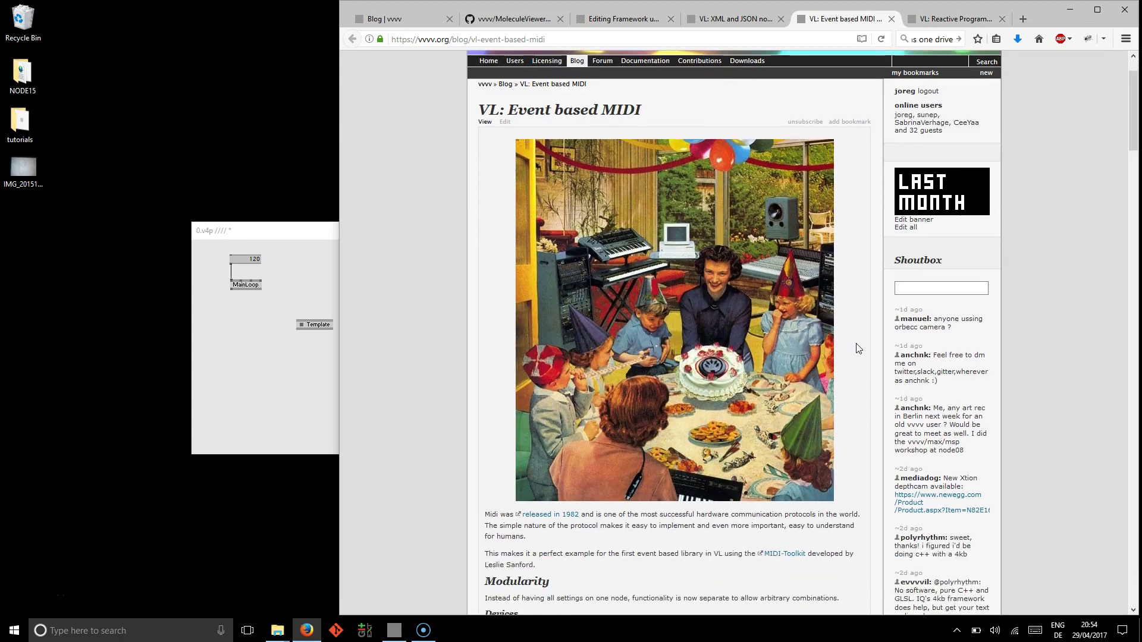
left_click(931, 16)
scroll(853, 270, "down", 2)
scroll(853, 269, "down", 2)
scroll(855, 269, "down", 4)
scroll(857, 271, "down", 3)
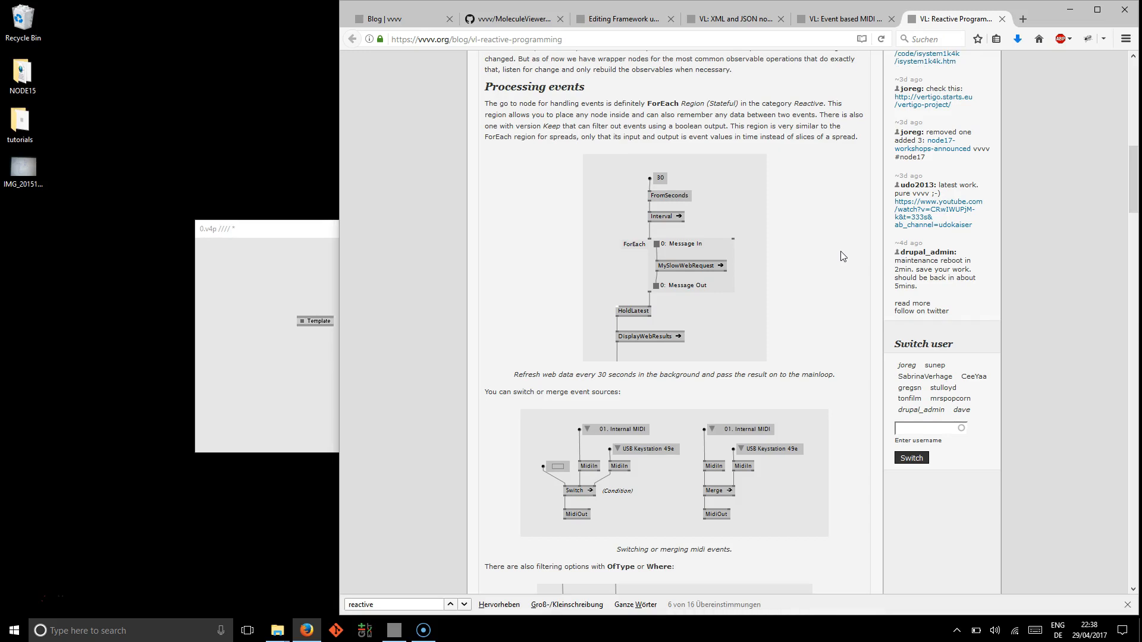
- Minimize Firefox to return to the vvvv Template patch
left_click(1075, 10)
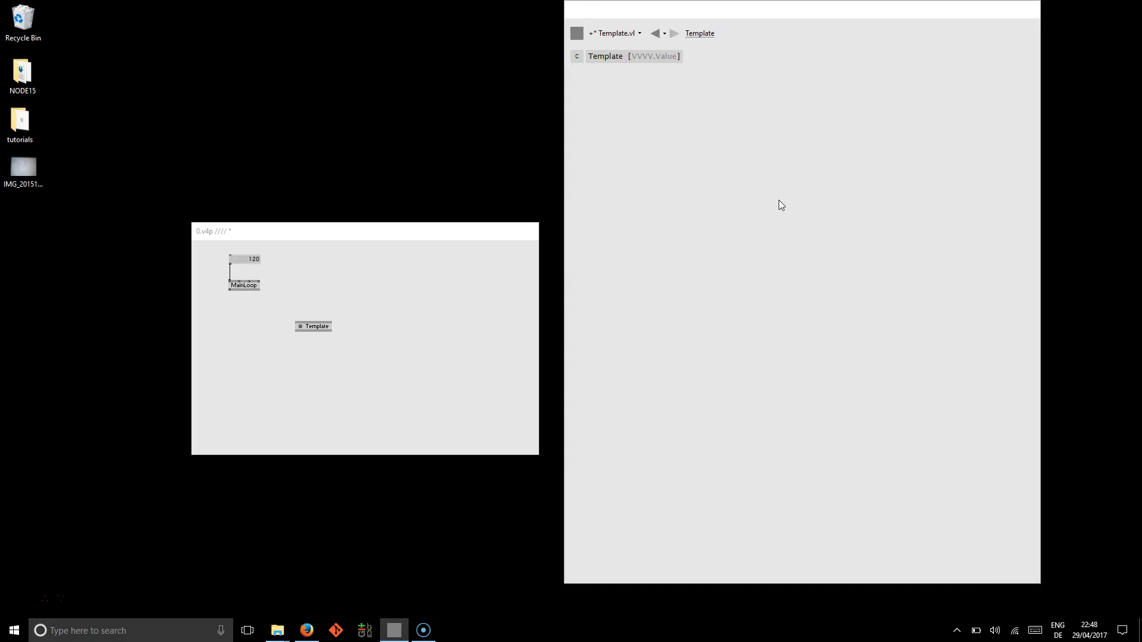
- Add an Interval node fed by a FromMilliseconds node in the Template patch
double_click(777, 131)
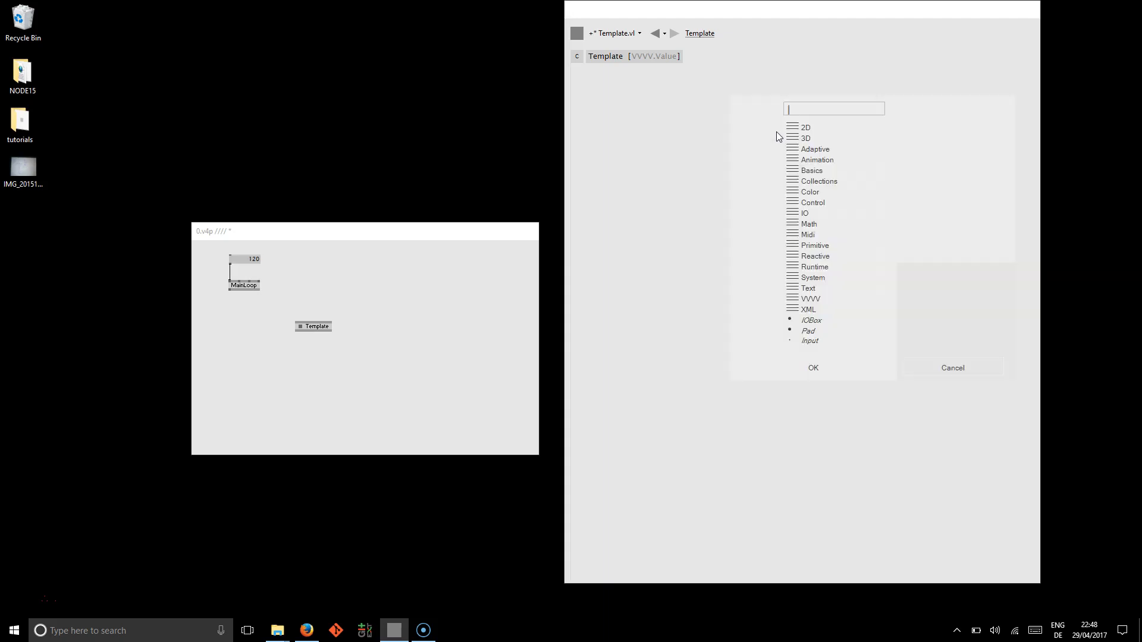
type("inter")
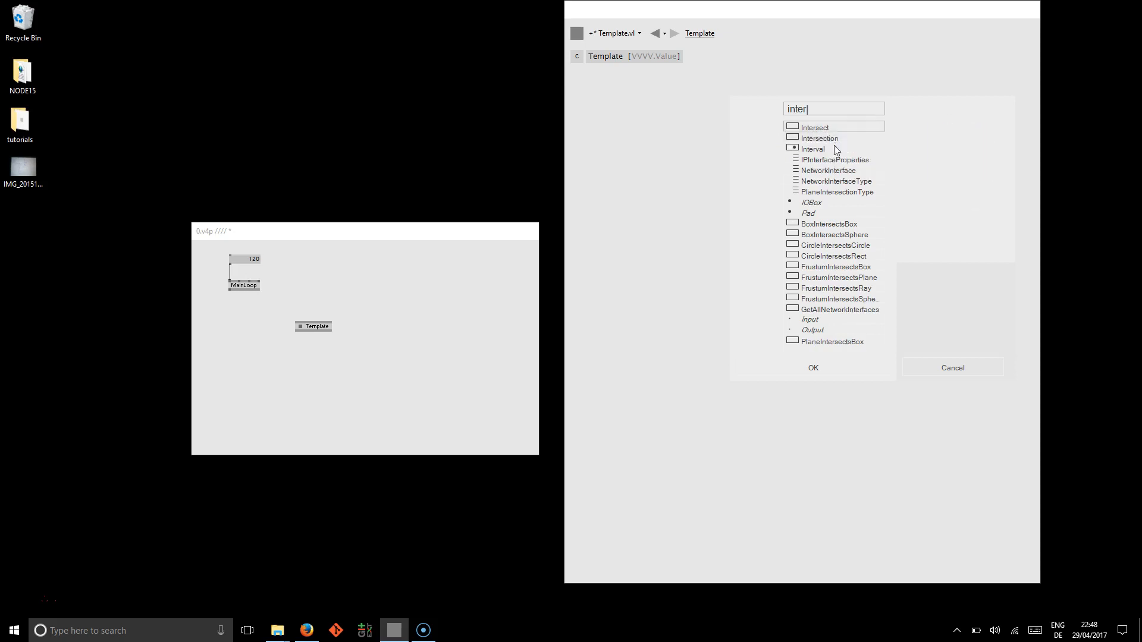
left_click(834, 149)
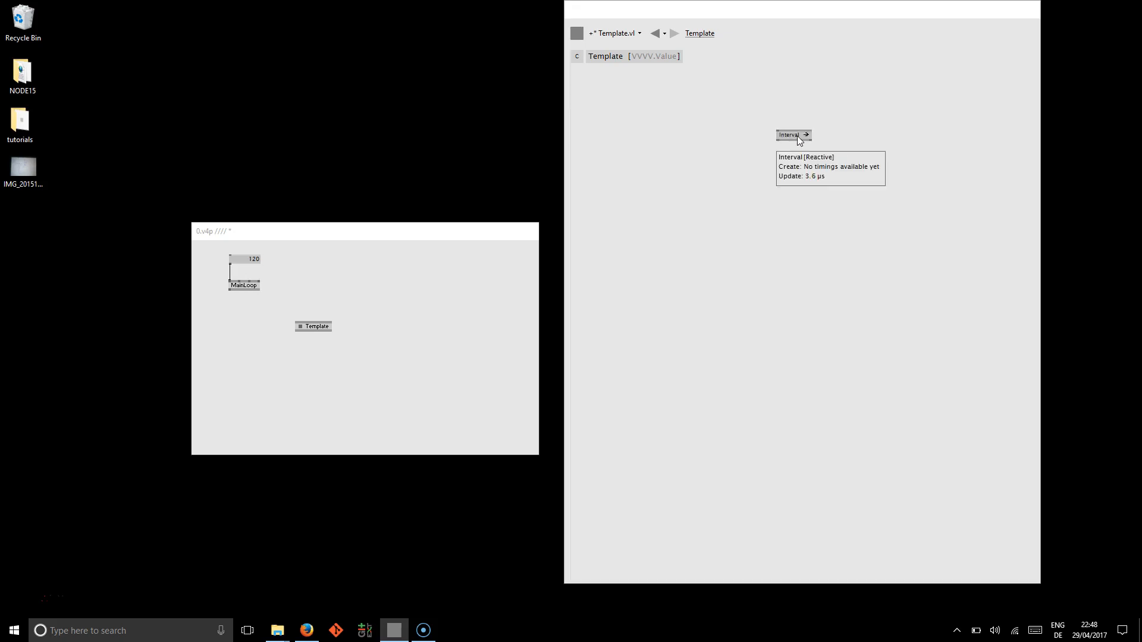
double_click(778, 111)
type("from")
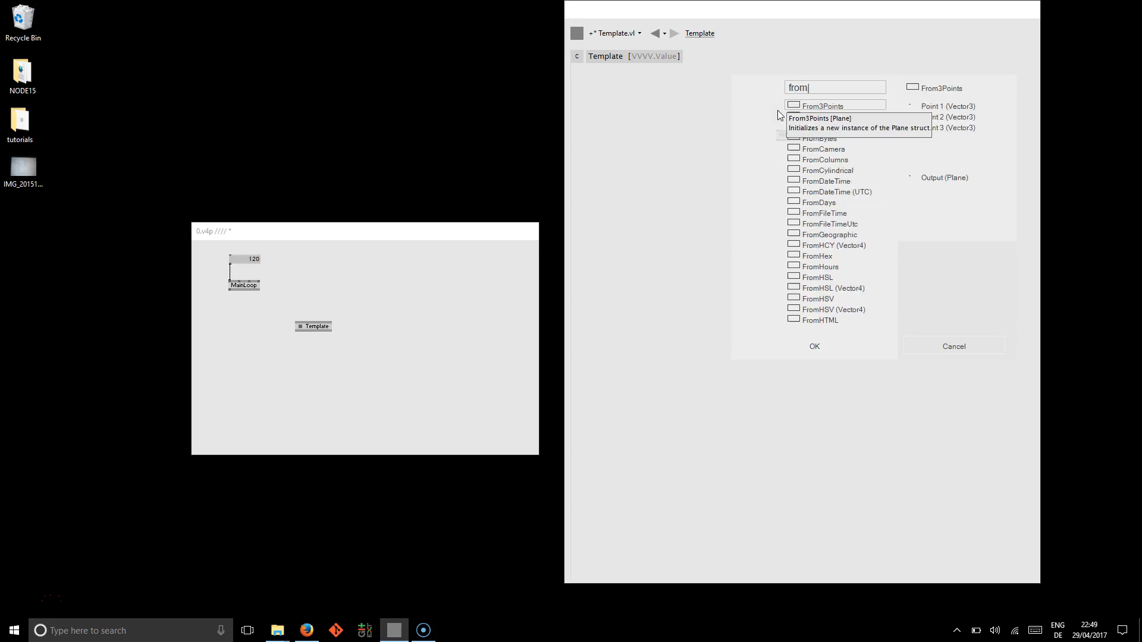
type("mil")
key("Return")
left_click(779, 118)
left_click(778, 133)
- Feed FromMilliseconds from a value box set to 100 milliseconds
middle_click(783, 90)
double_click(790, 89)
type("100")
key("Return")
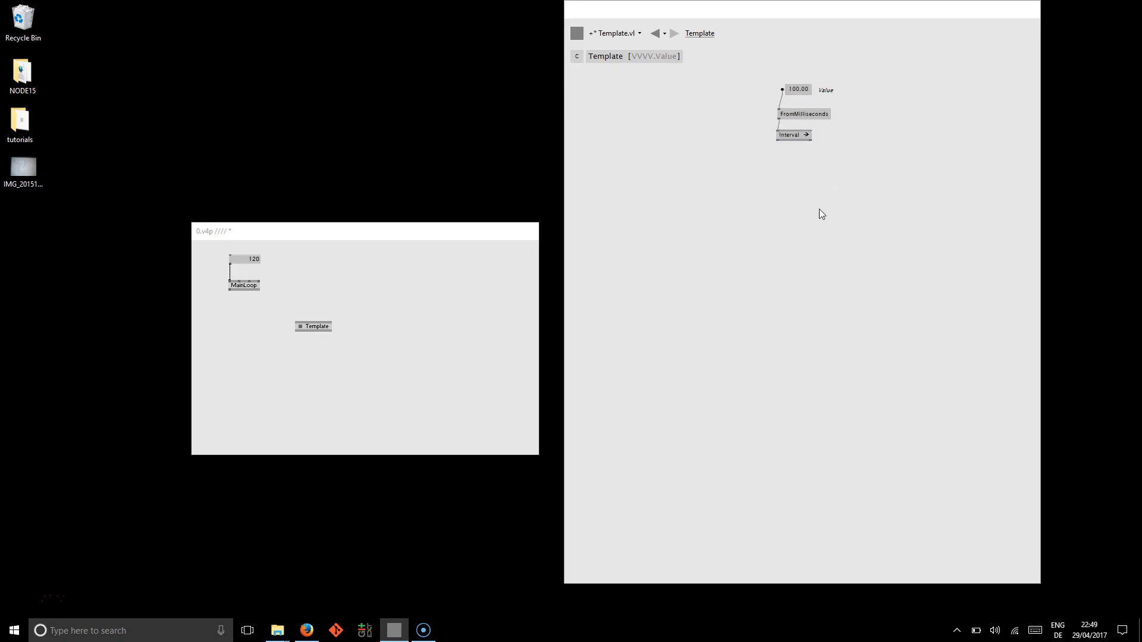
mouse_move(778, 140)
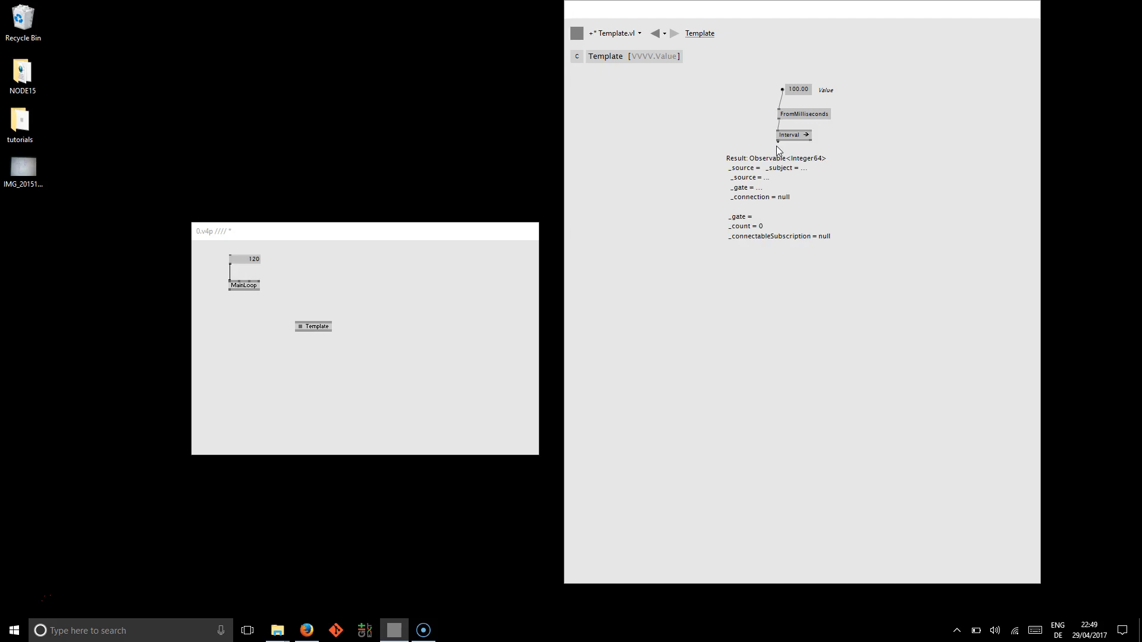
double_click(780, 184)
type("fore")
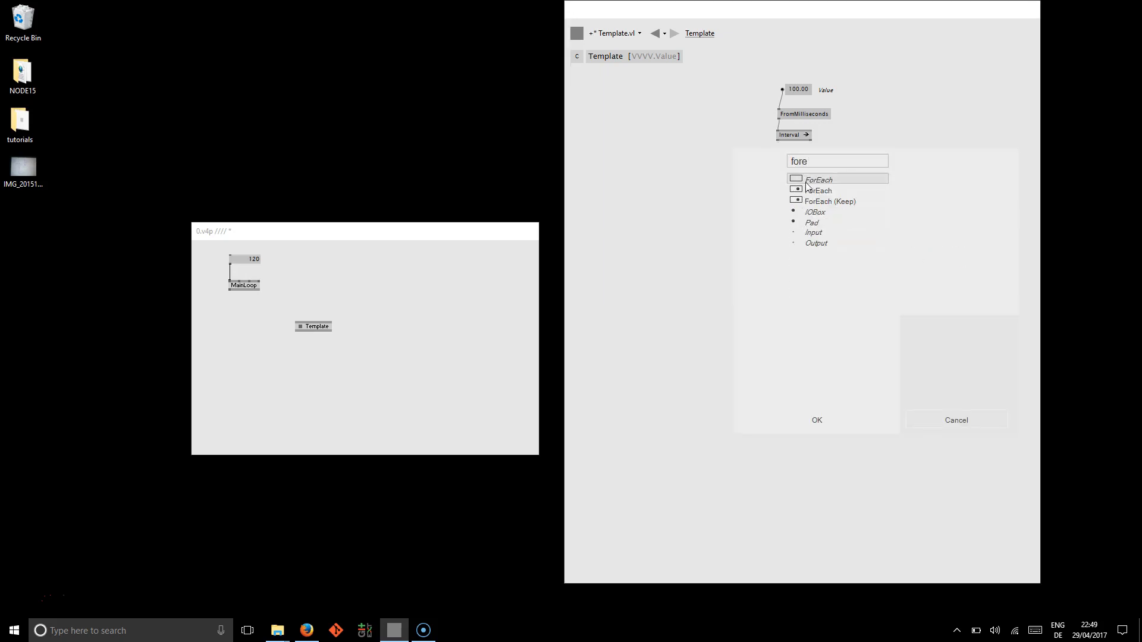
- Place a ForEach region under Interval holding a NoteOn node linked to Result 1
left_click(822, 194)
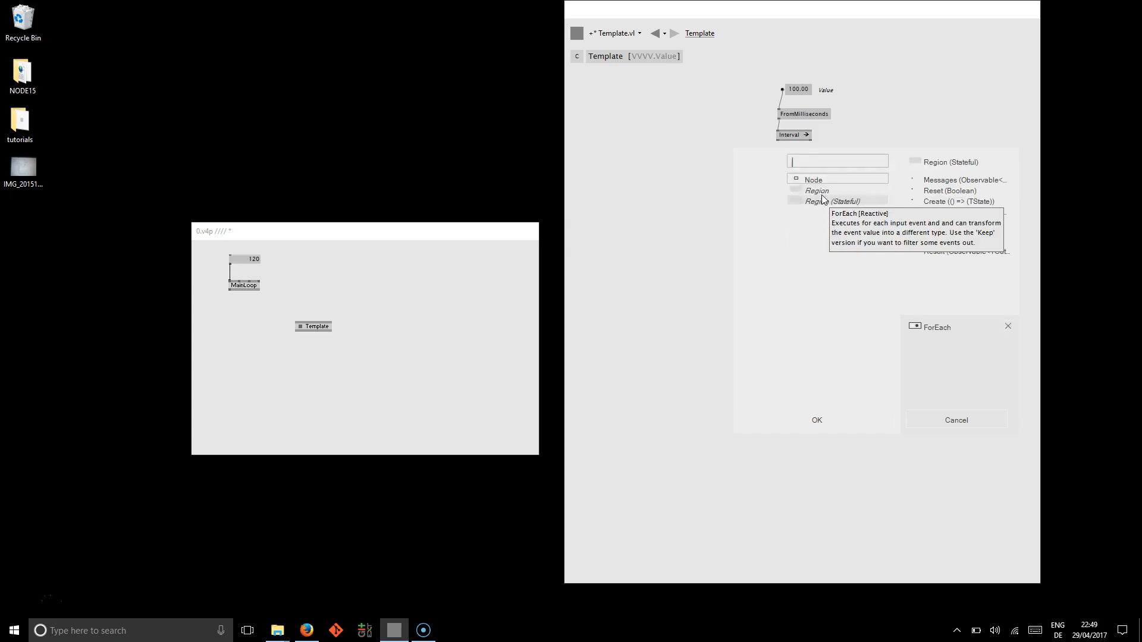
left_click(809, 191)
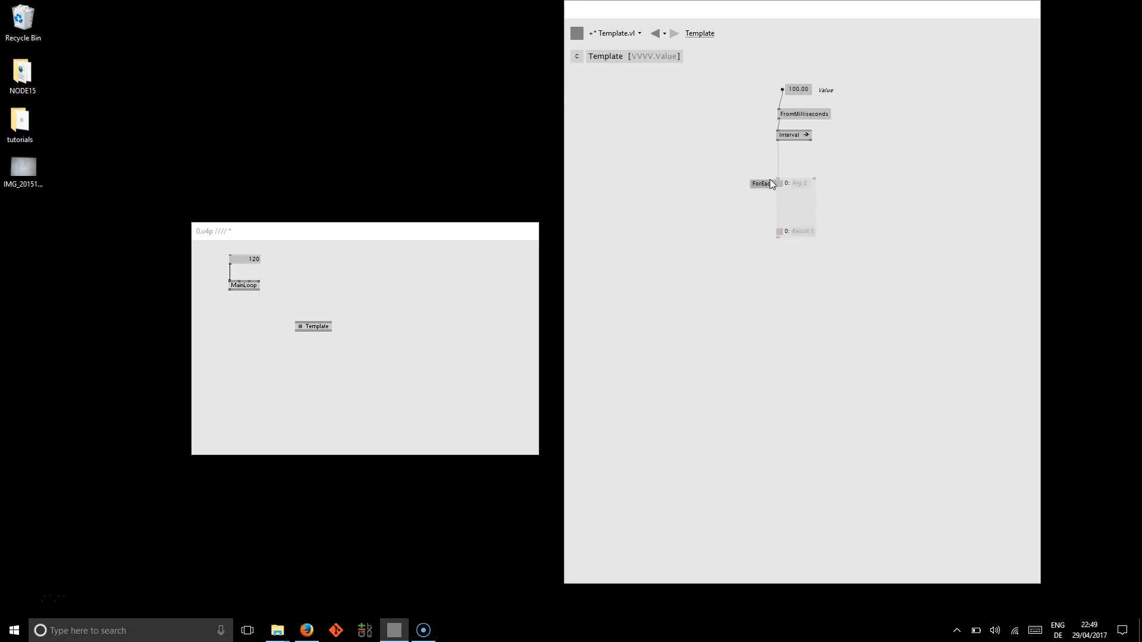
left_click_drag(770, 182, 767, 164)
double_click(791, 190)
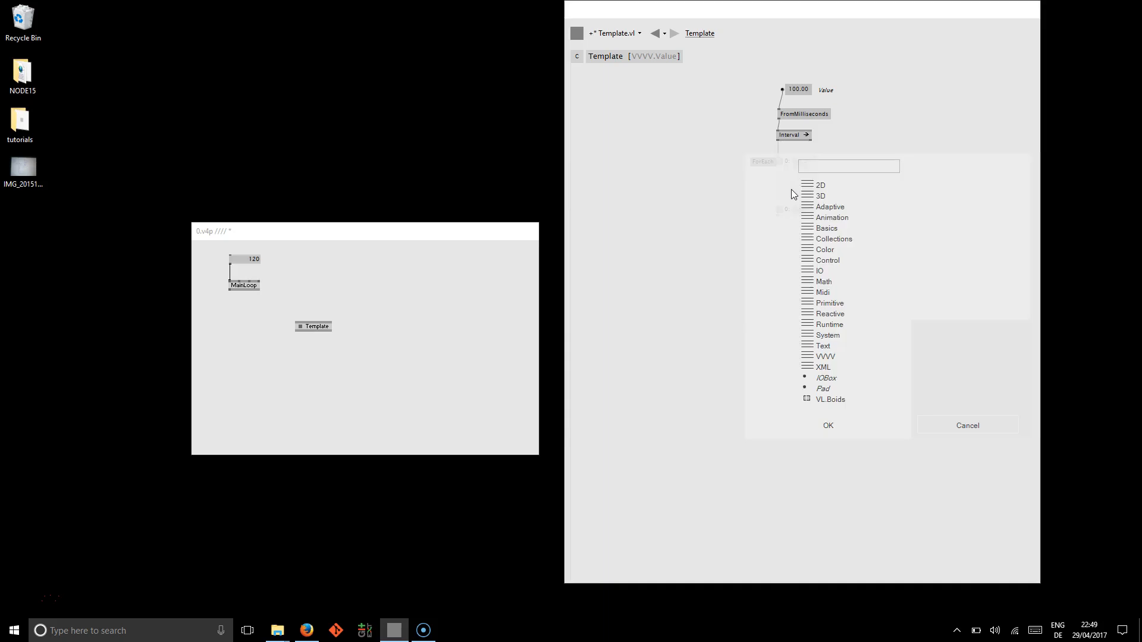
type("noteo")
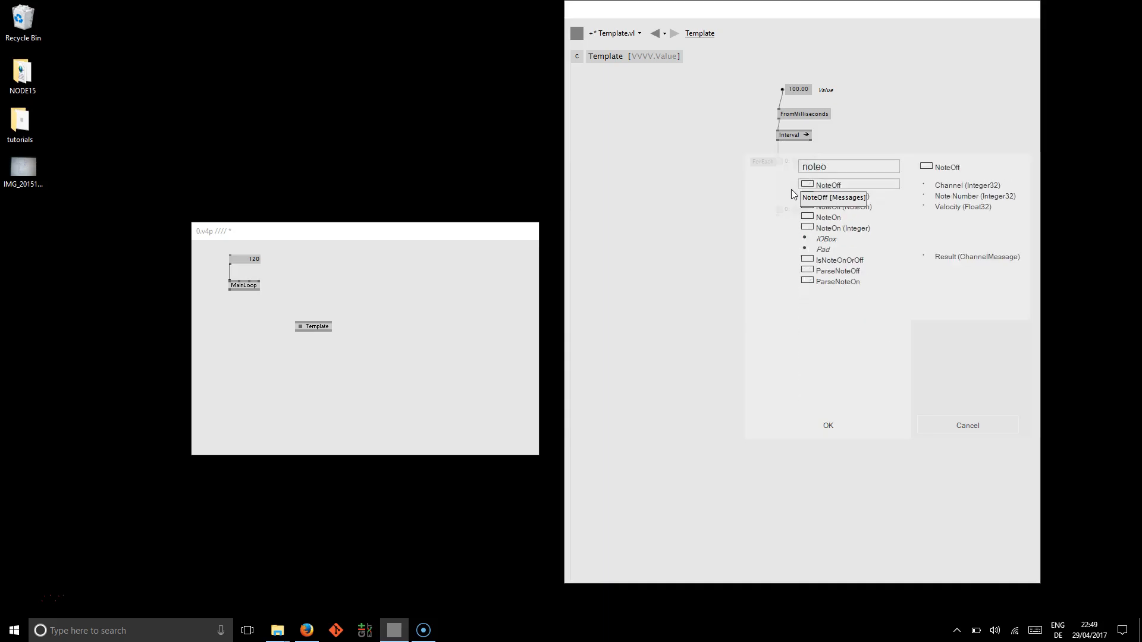
left_click(850, 215)
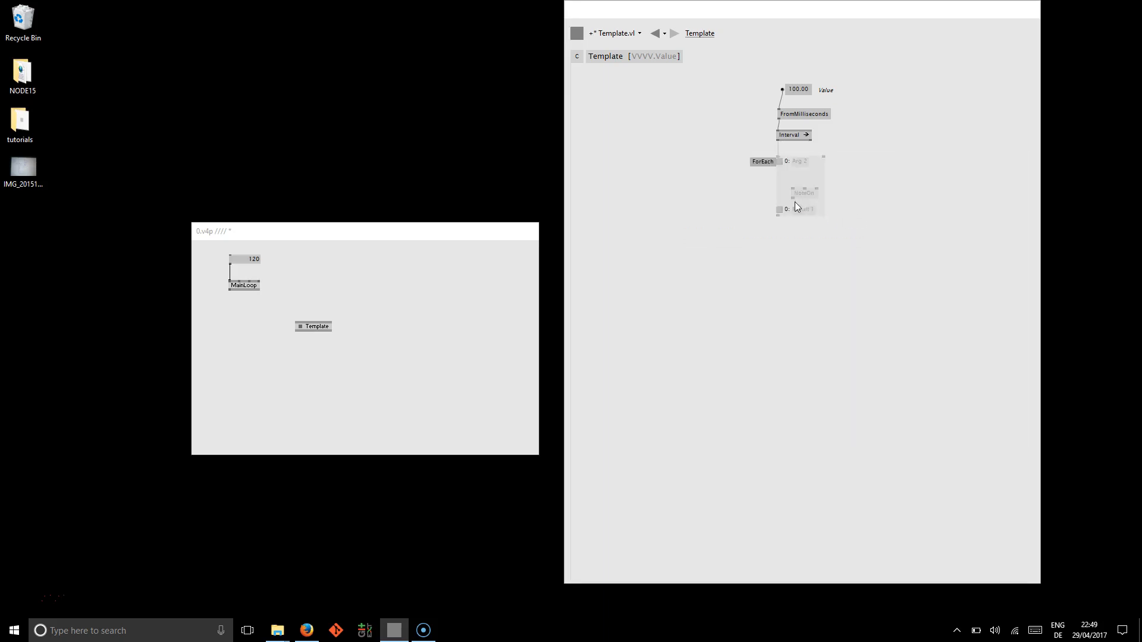
left_click(792, 199)
left_click(785, 250)
left_click_drag(811, 193, 812, 226)
- Add a Random node inside the region feeding NoteOn's note input
double_click(806, 202)
type("rand")
left_click(857, 194)
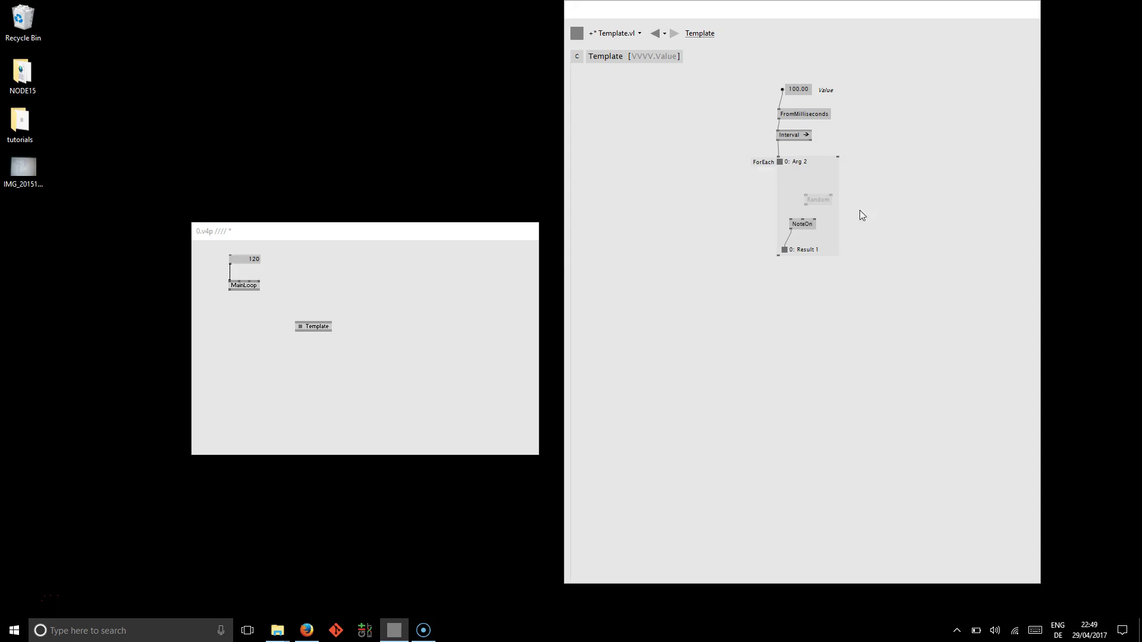
left_click(806, 206)
left_click(803, 218)
- Give Random a range of 60 to 70 and NoteOn a Velocity value box
left_click(831, 195)
double_click(840, 180)
left_click(808, 196)
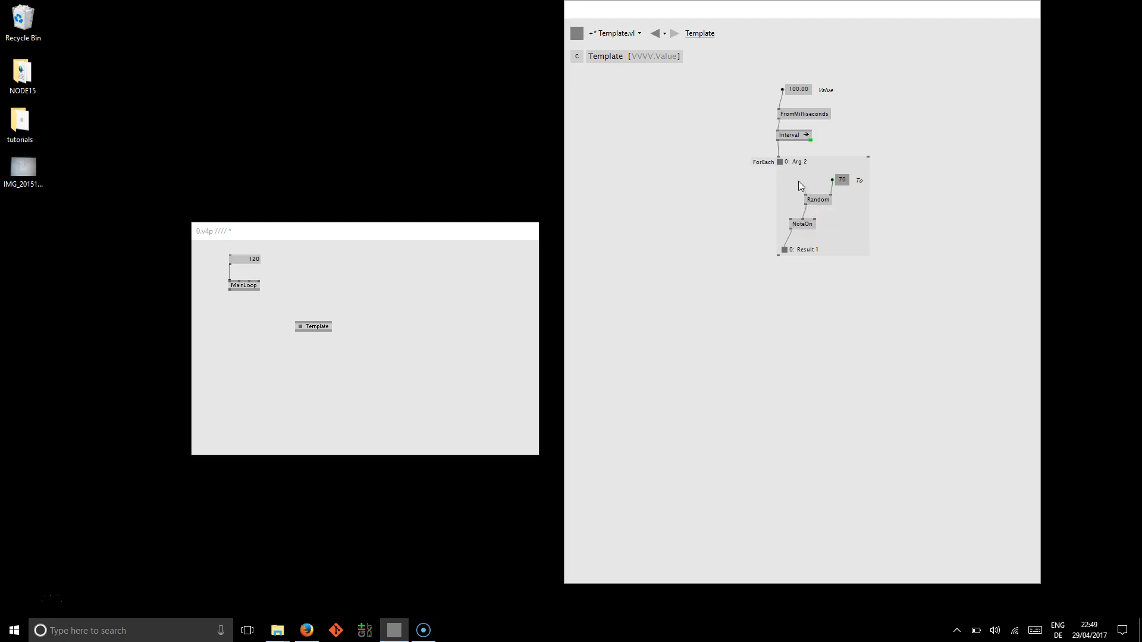
double_click(806, 180)
type("0")
key("Return")
left_click(820, 220)
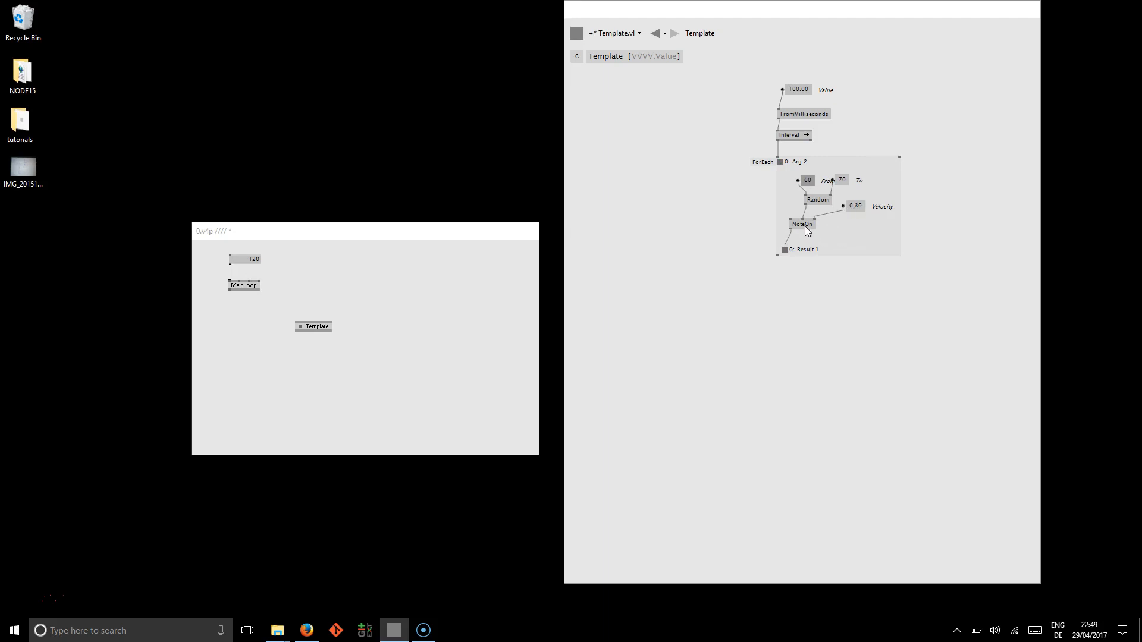
- Send the region's Result 1 into a new MidiOut node
double_click(778, 304)
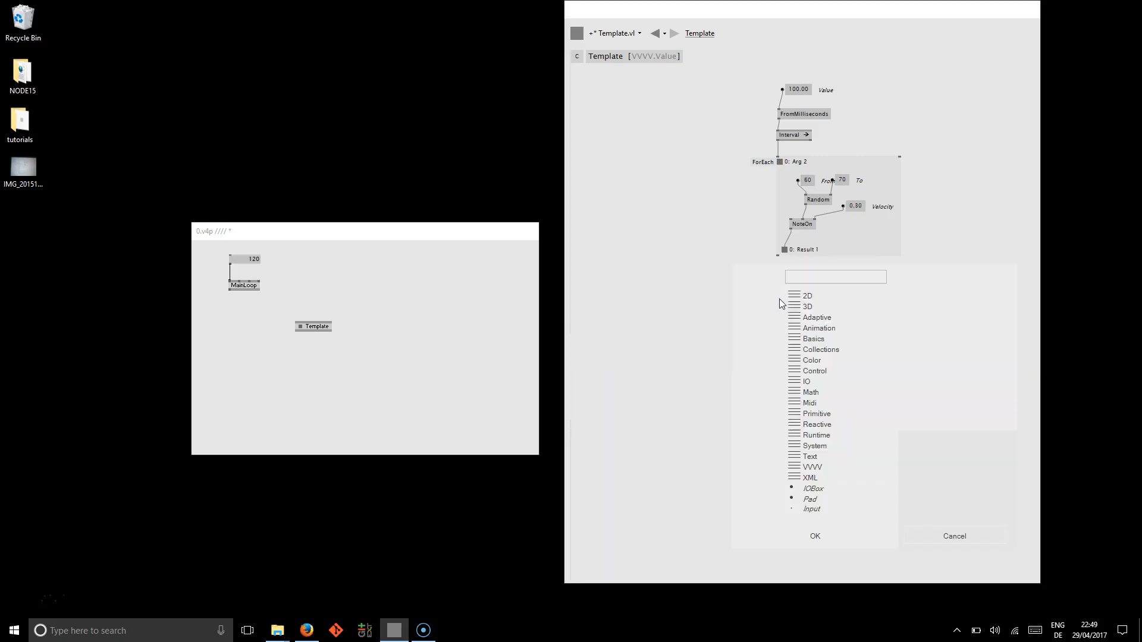
type("midiout")
left_click(827, 314)
left_click(779, 257)
left_click(779, 301)
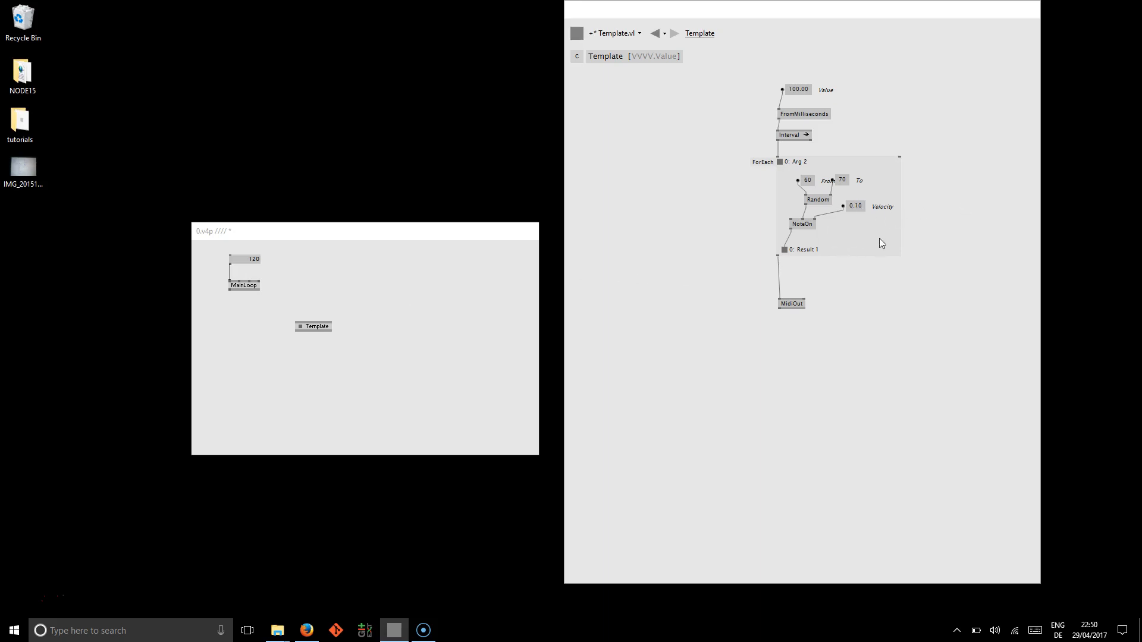
- Set the MainLoop rate from 120 to 1 and nudge the note velocity up and back down
double_click(252, 260)
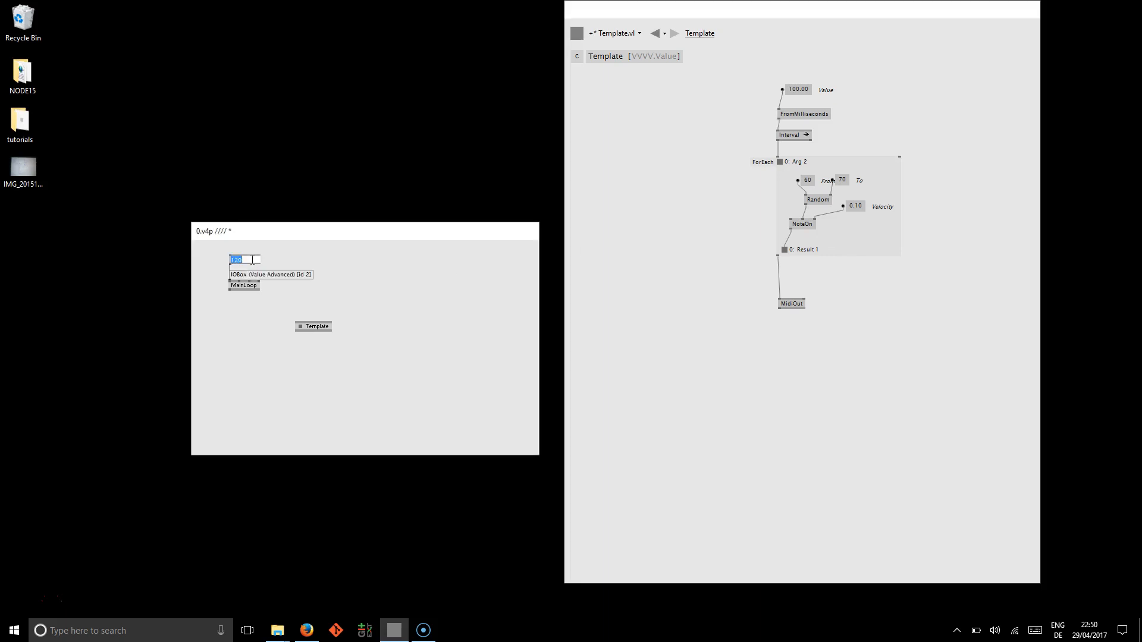
type("1")
key("Return")
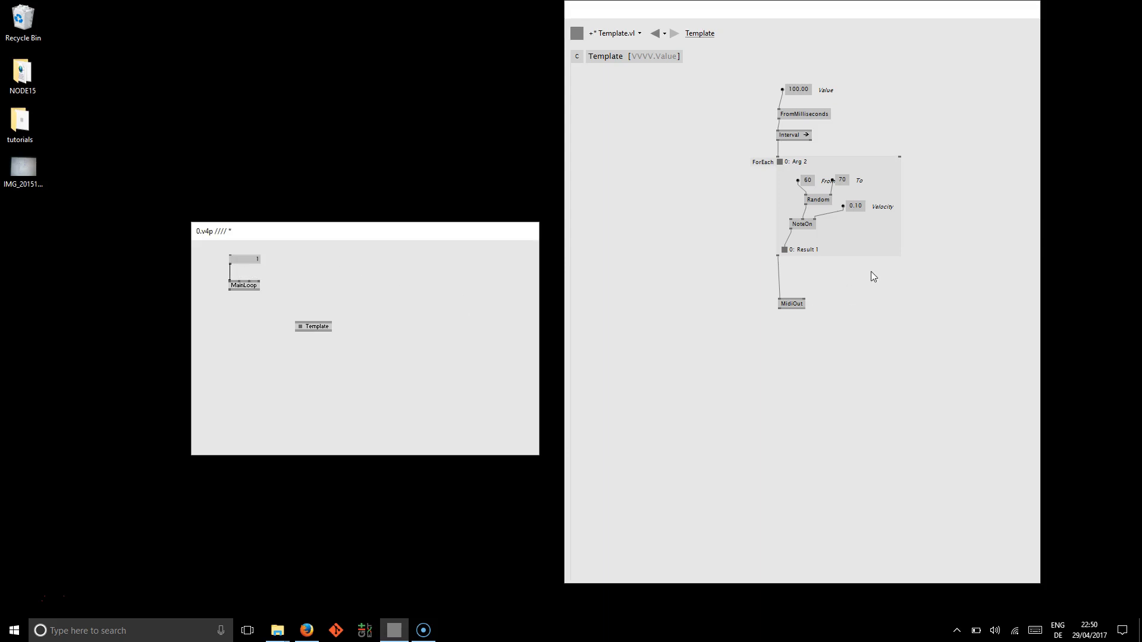
left_click_drag(861, 208, 860, 192)
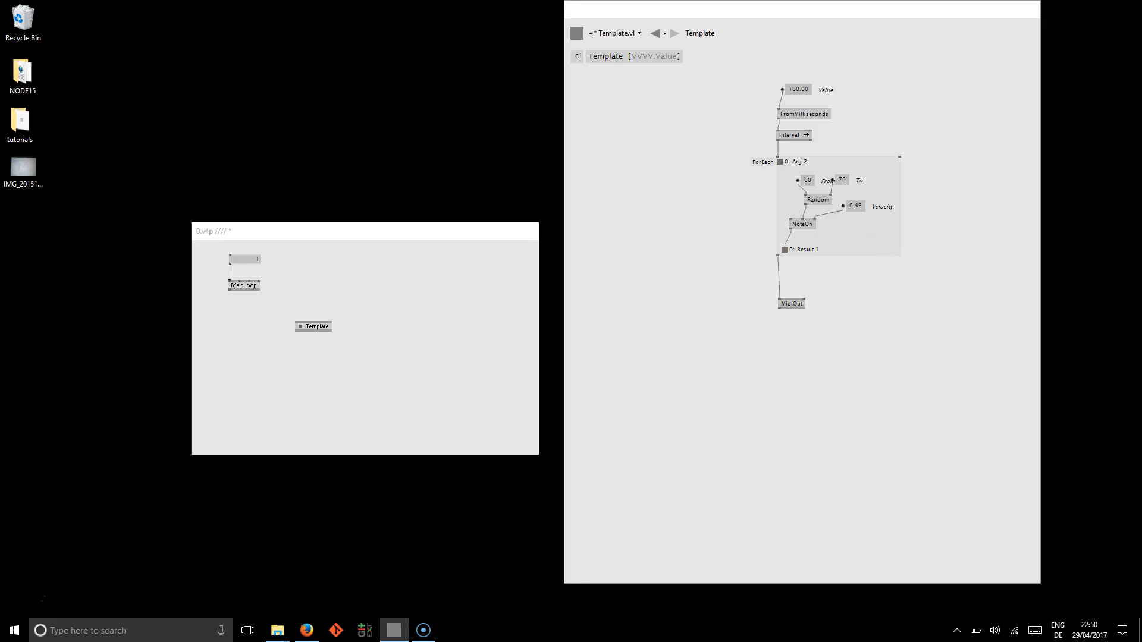
left_click_drag(860, 208, 861, 217)
left_click(306, 631)
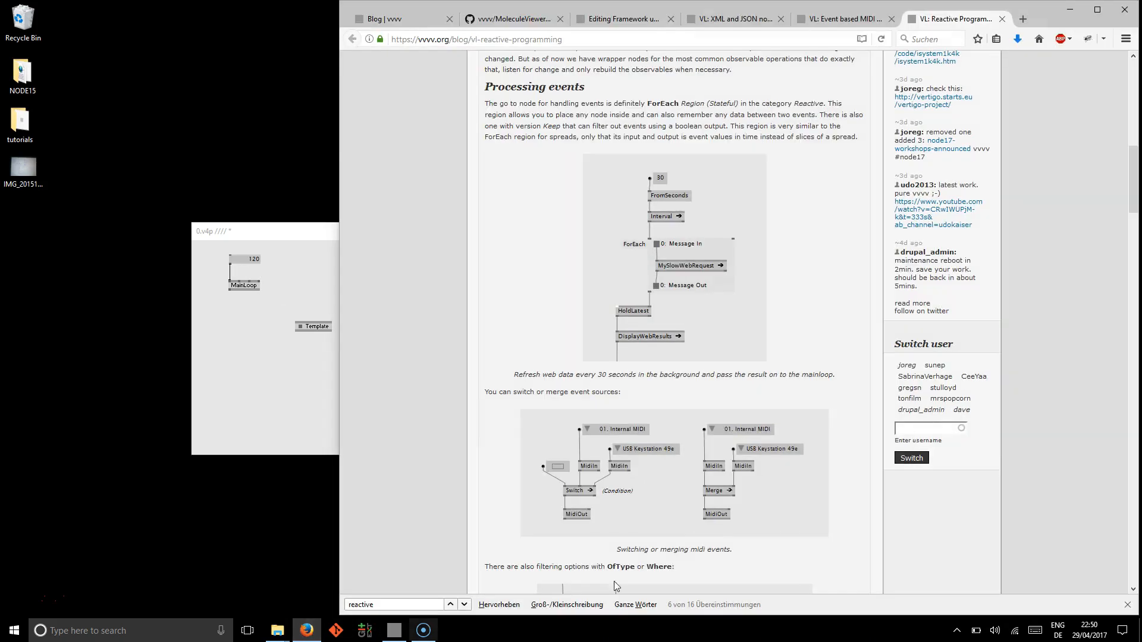
scroll(869, 304, "up", 5)
scroll(873, 316, "up", 3)
scroll(874, 331, "up", 1)
scroll(875, 331, "up", 3)
scroll(875, 331, "down", 5)
scroll(876, 331, "down", 2)
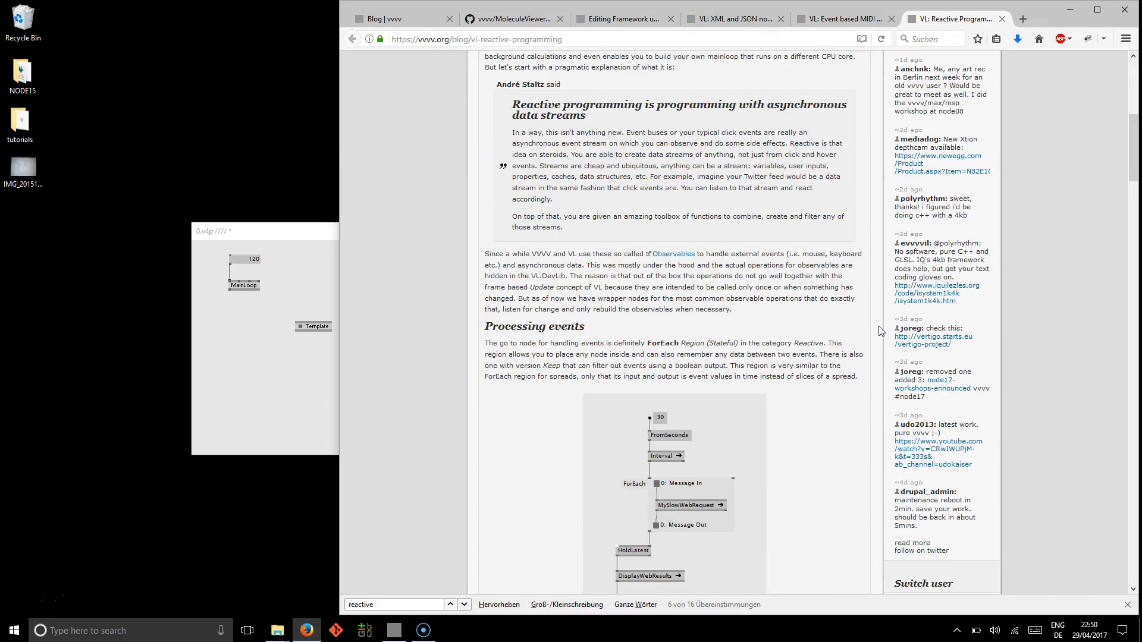
scroll(880, 332, "down", 1)
scroll(878, 333, "down", 3)
scroll(878, 336, "down", 1)
scroll(877, 337, "down", 1)
scroll(876, 338, "down", 1)
scroll(876, 338, "down", 3)
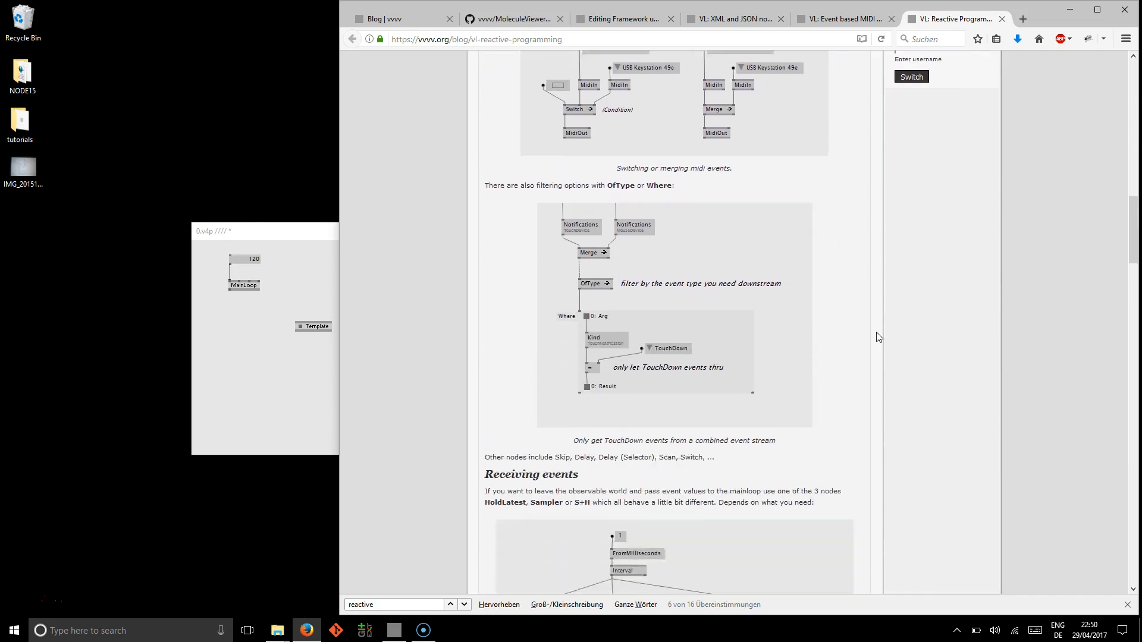
scroll(877, 338, "down", 1)
scroll(878, 338, "down", 1)
scroll(879, 337, "down", 2)
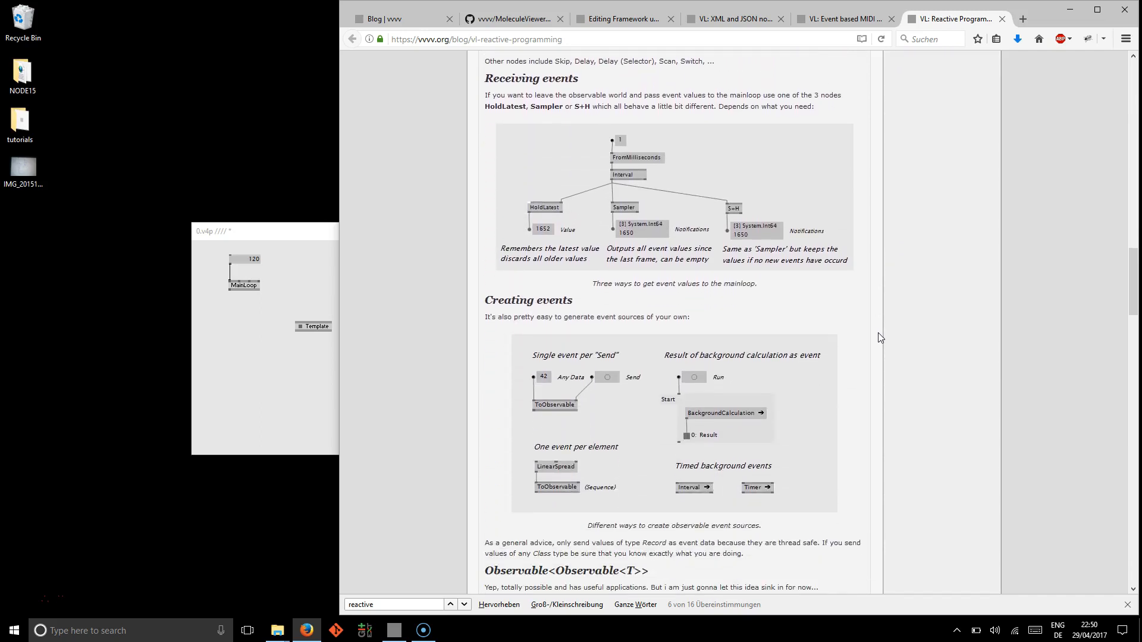
scroll(879, 337, "down", 1)
scroll(879, 337, "down", 1)
scroll(879, 338, "down", 2)
scroll(879, 338, "down", 1)
scroll(878, 338, "up", 7)
scroll(879, 337, "up", 2)
scroll(879, 338, "down", 3)
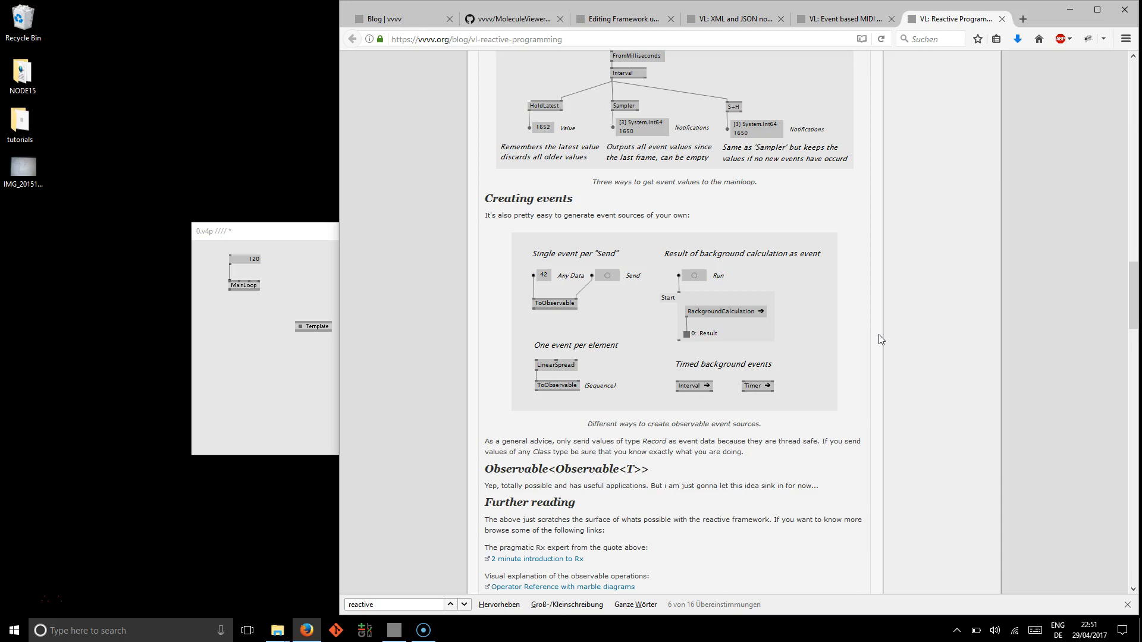
scroll(879, 338, "up", 4)
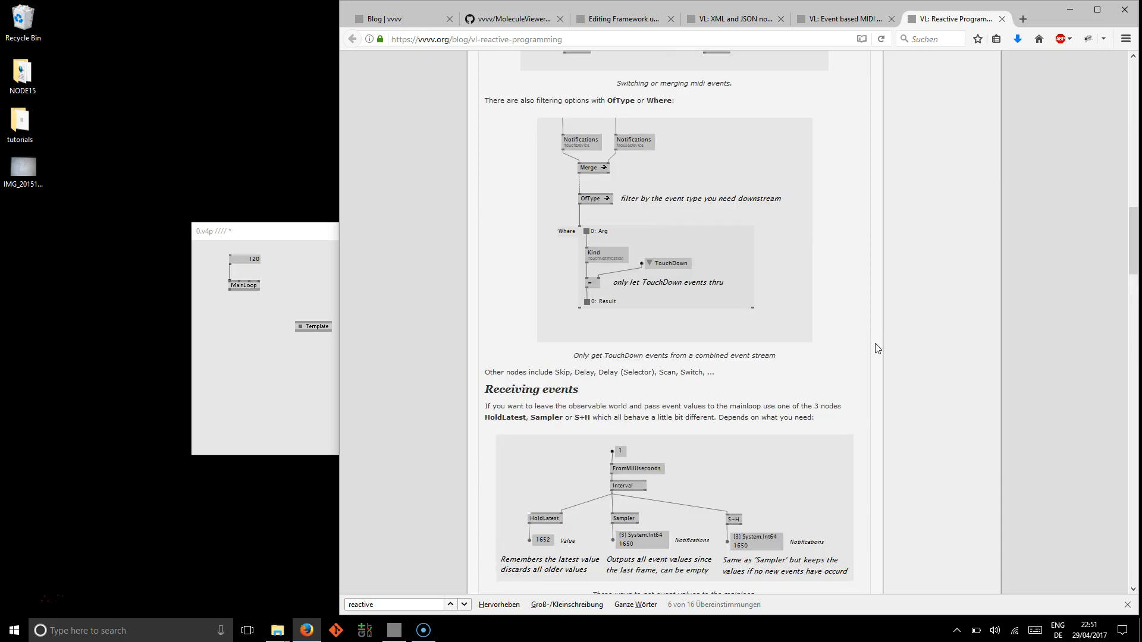